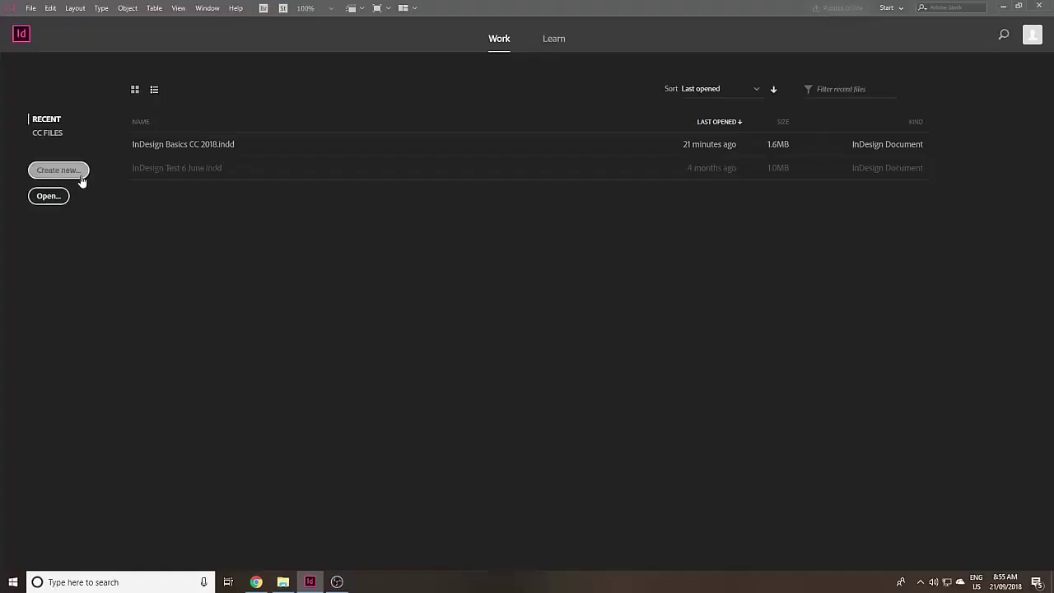
# Start a new print document using the A5 preset, 148 x 210 mm.
pyautogui.click(81, 176)
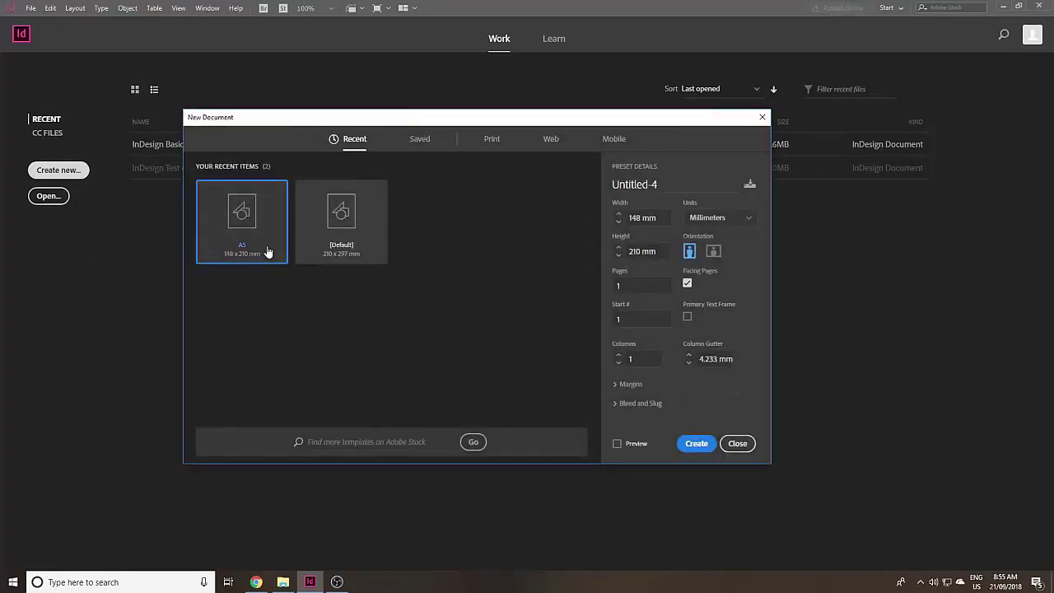
pyautogui.click(492, 139)
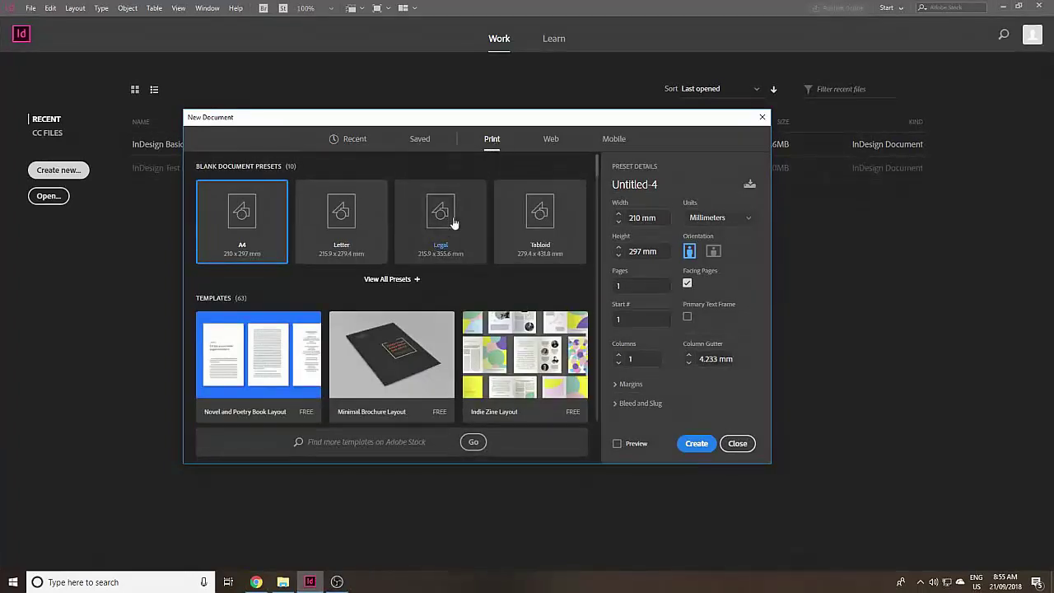
pyautogui.click(419, 282)
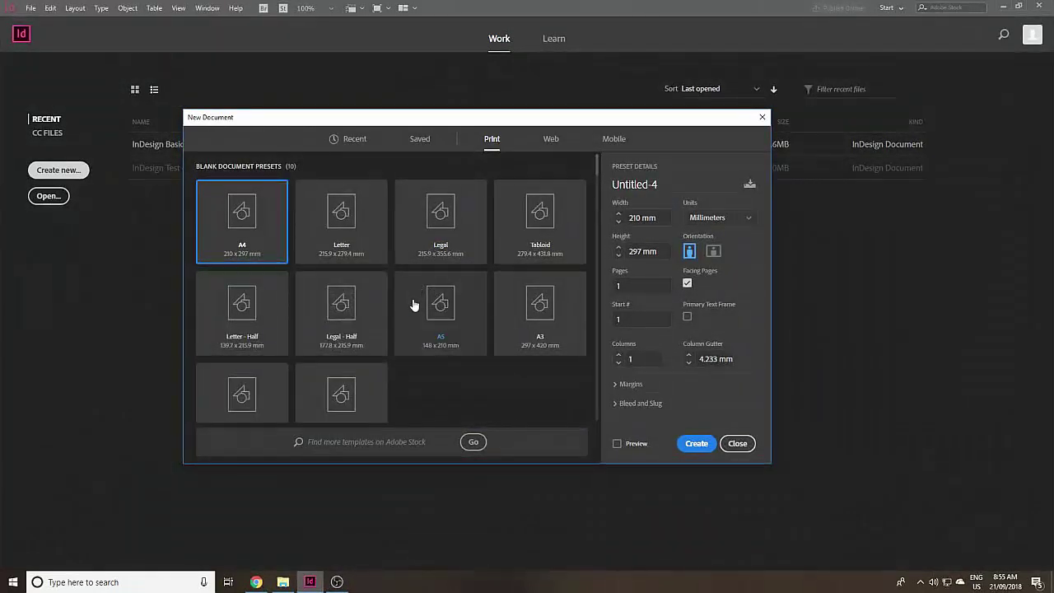
pyautogui.click(412, 331)
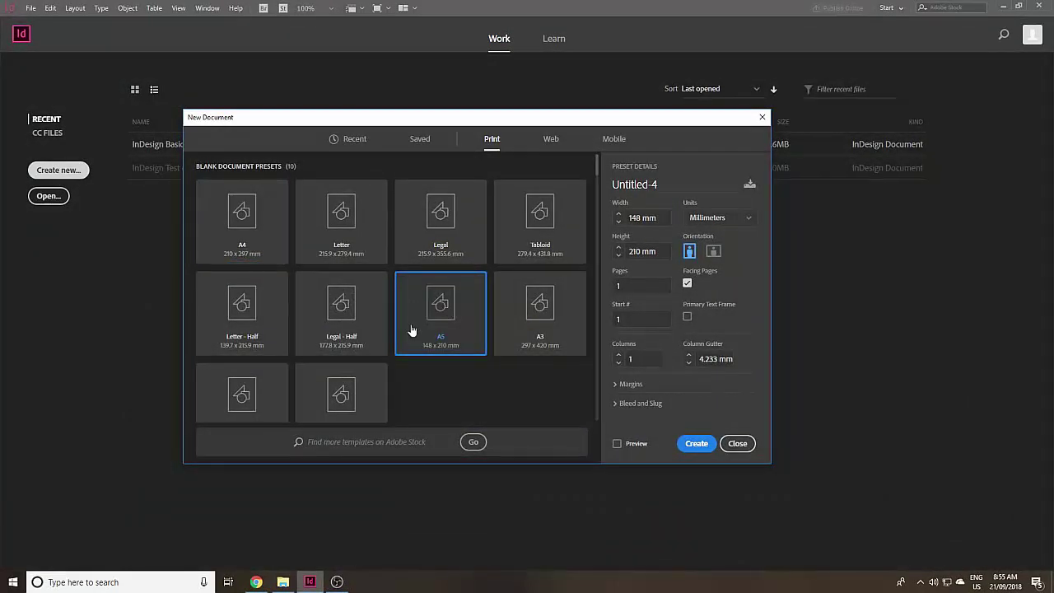
# Review the unit choices, margins, and bleed and slug settings, and create the portrait A5 document in millimetres.
pyautogui.click(751, 224)
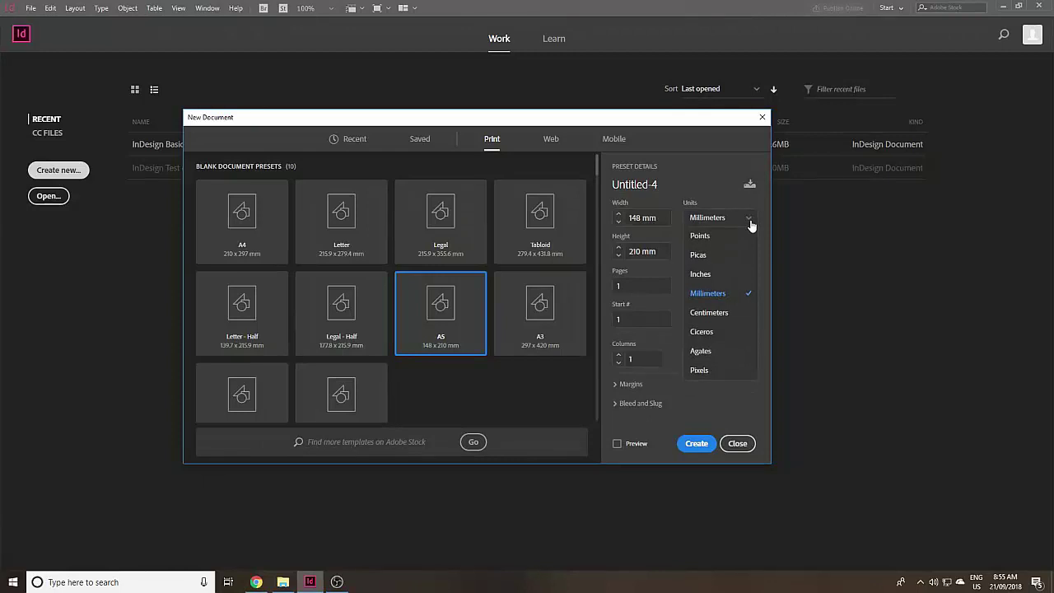
pyautogui.click(750, 225)
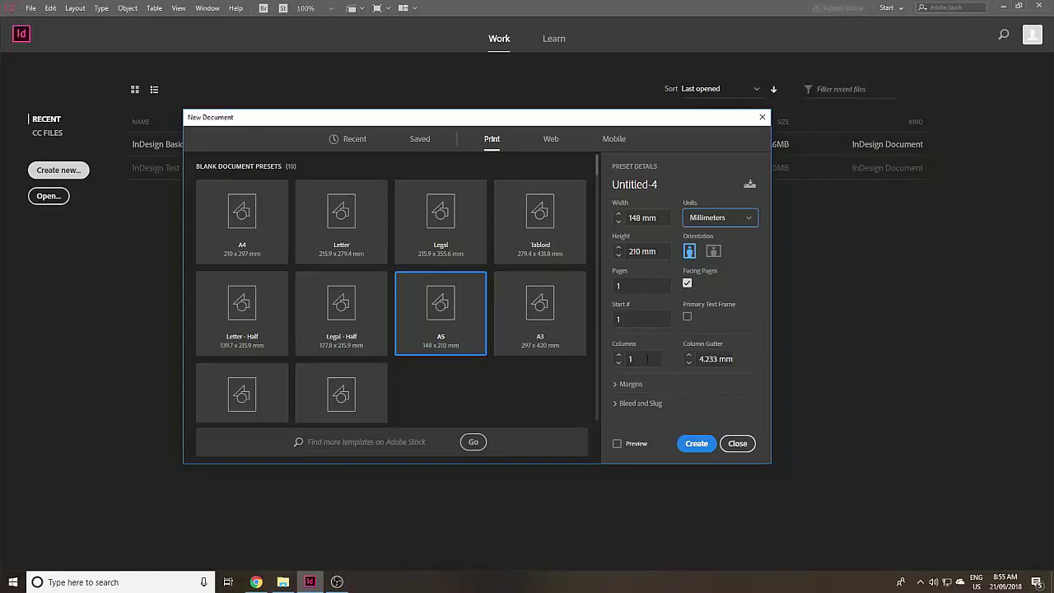
pyautogui.click(646, 384)
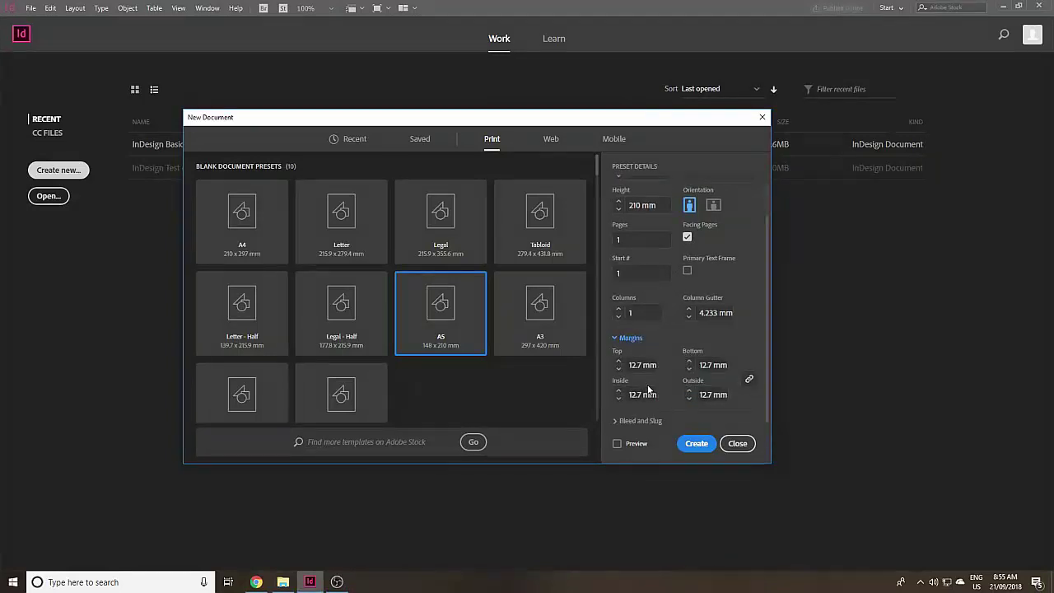
pyautogui.click(615, 341)
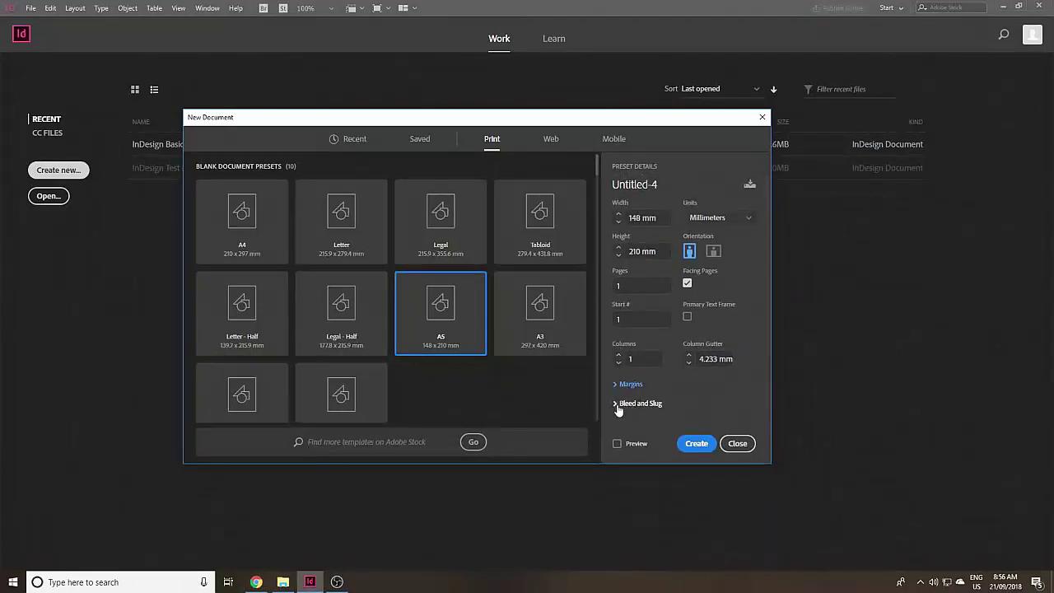
pyautogui.click(616, 403)
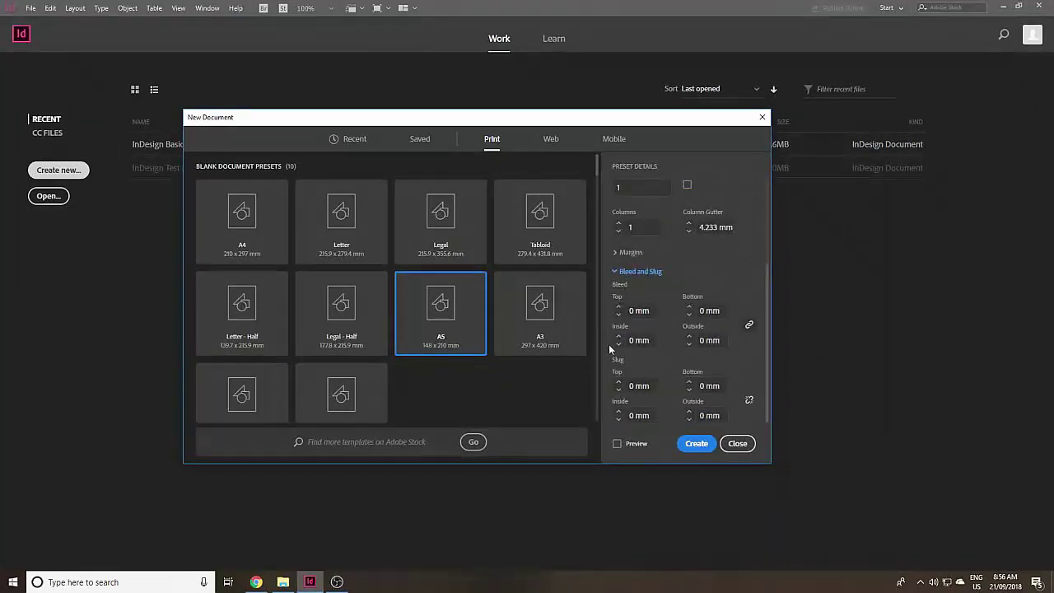
pyautogui.click(613, 272)
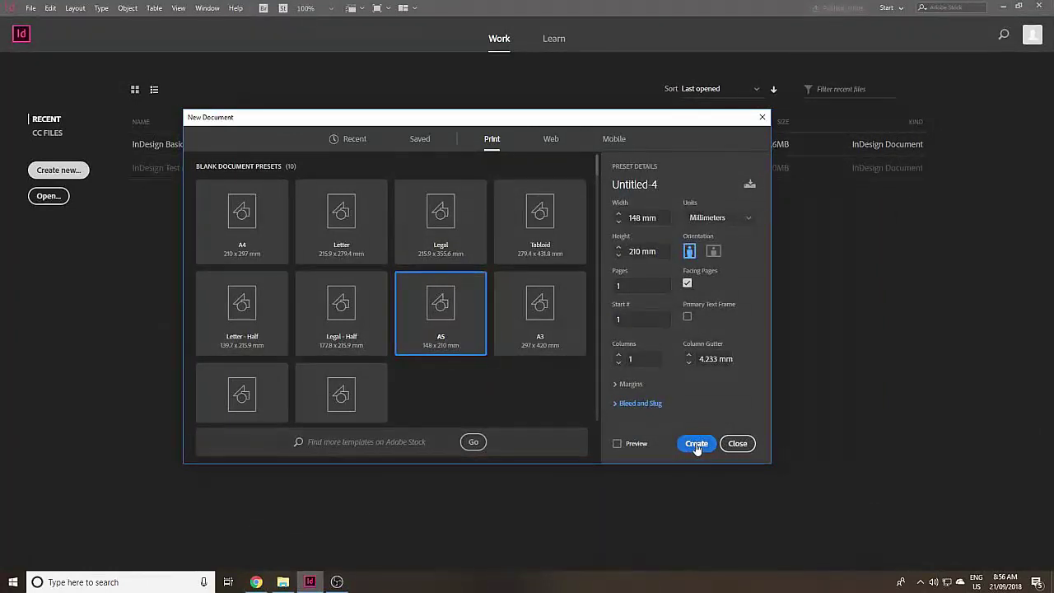
pyautogui.click(697, 444)
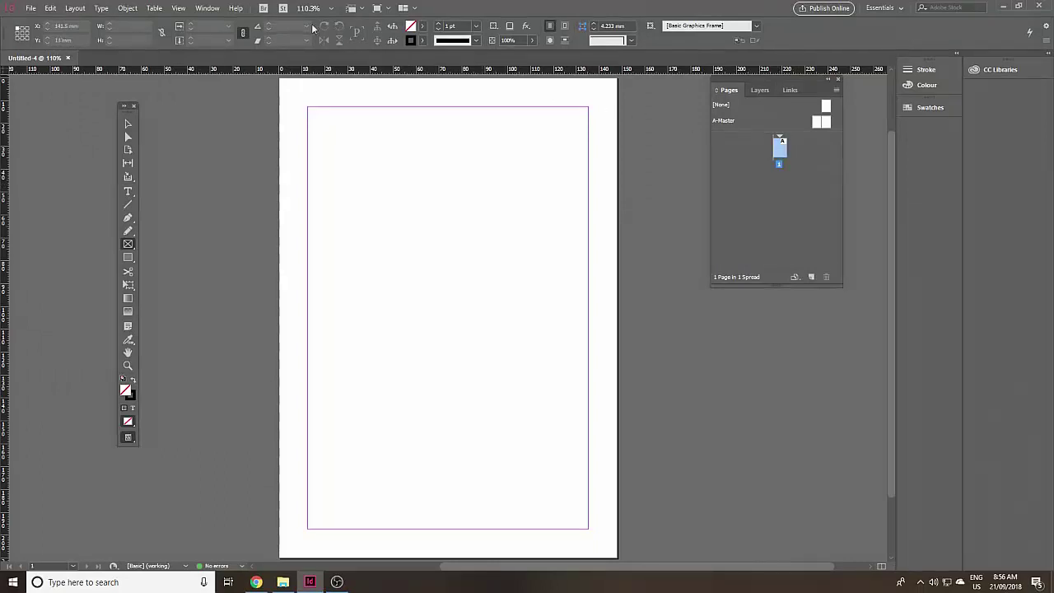
# Hide the Pages panel and show it again.
pyautogui.click(207, 9)
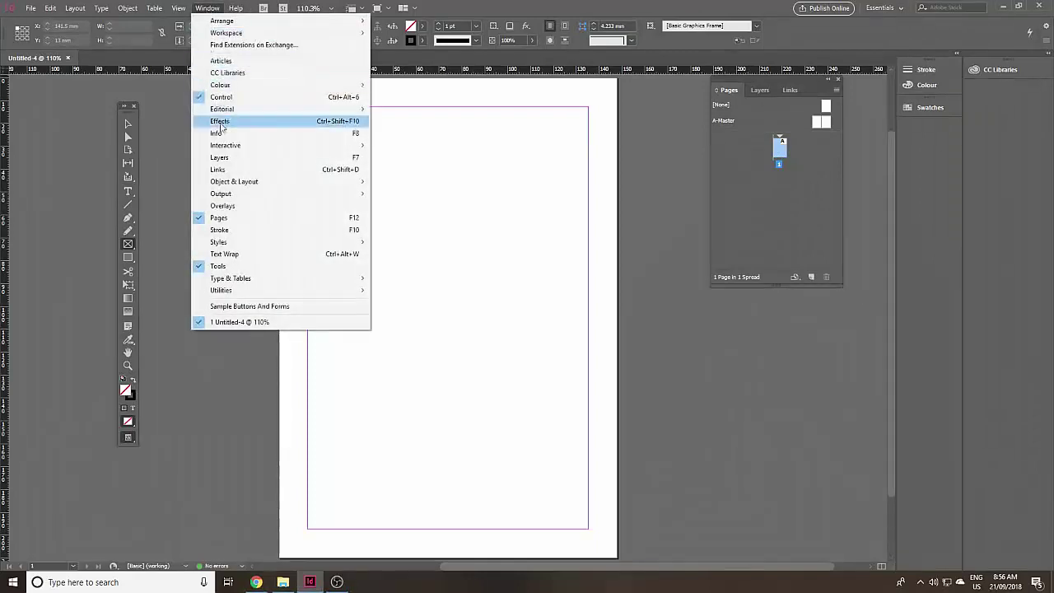
pyautogui.click(216, 217)
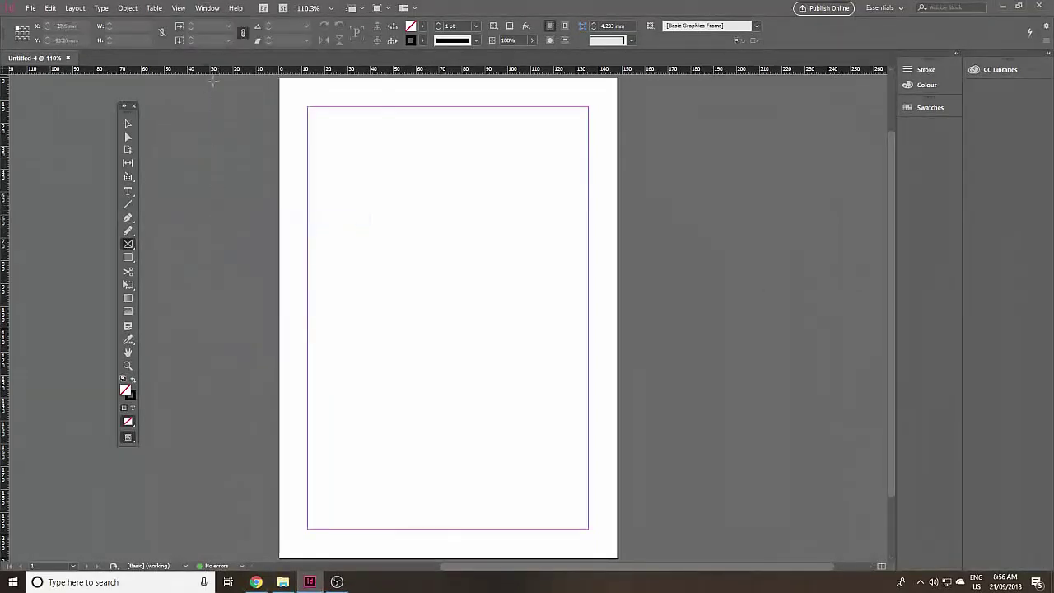
pyautogui.click(209, 8)
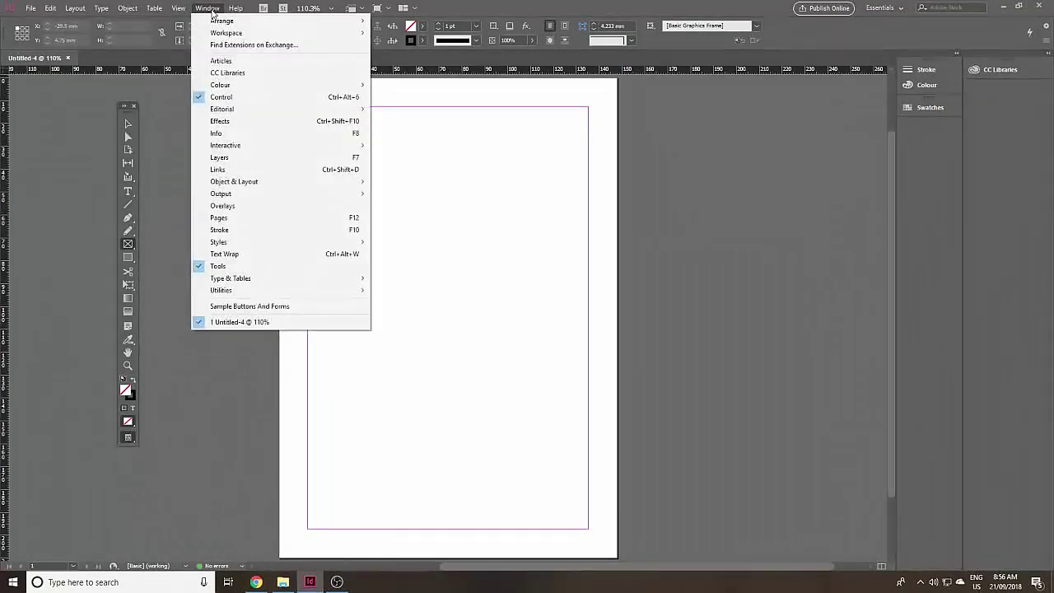
pyautogui.click(219, 217)
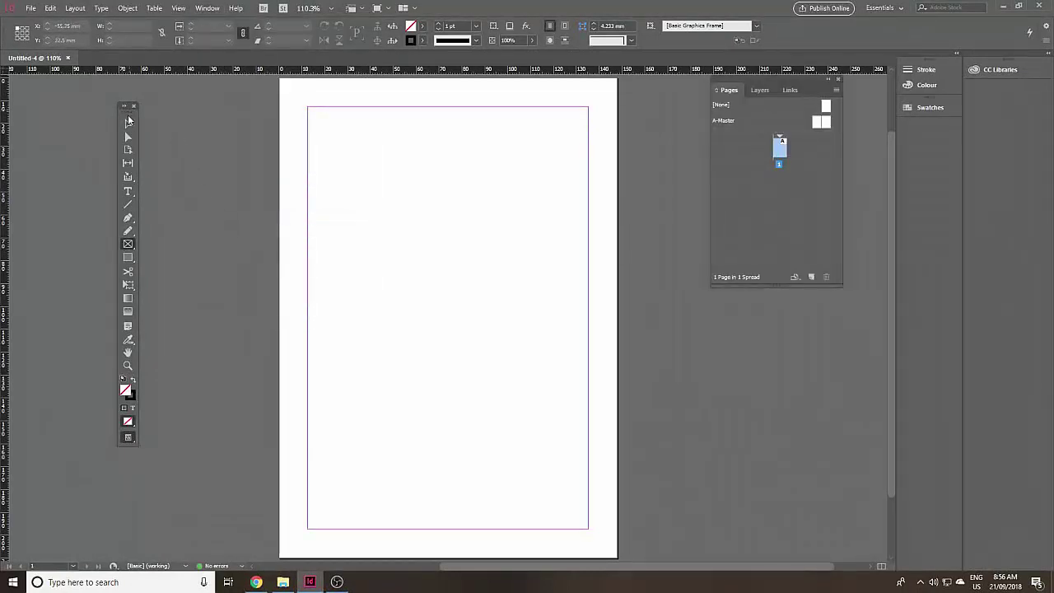
# Move the floating tool palette slightly closer to the page, trying its two-column layout and restoring the single column.
pyautogui.moveTo(130, 115); pyautogui.dragTo(162, 120)
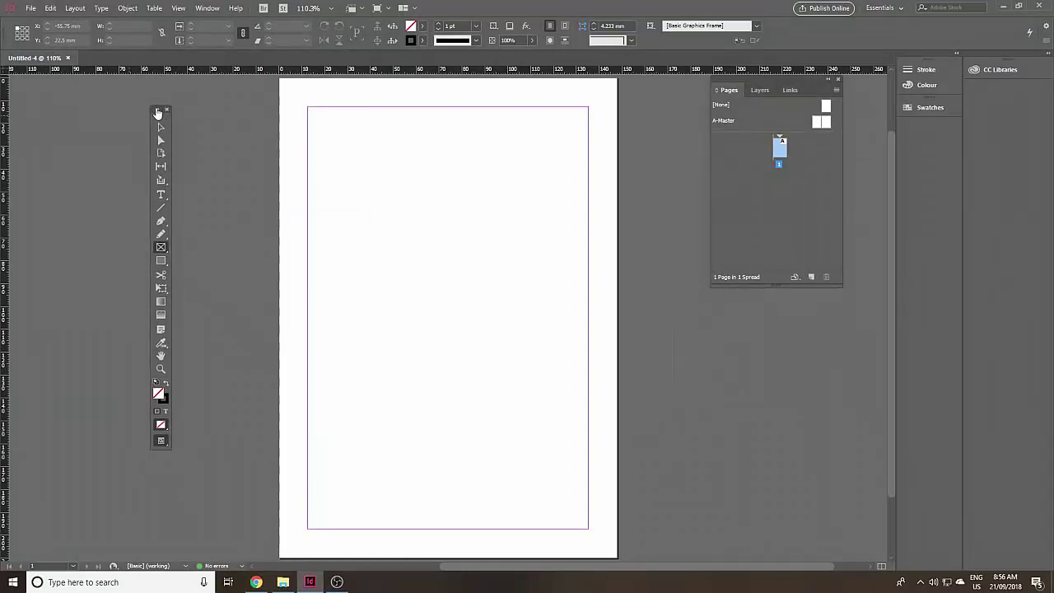
pyautogui.click(156, 108)
pyautogui.click(152, 110)
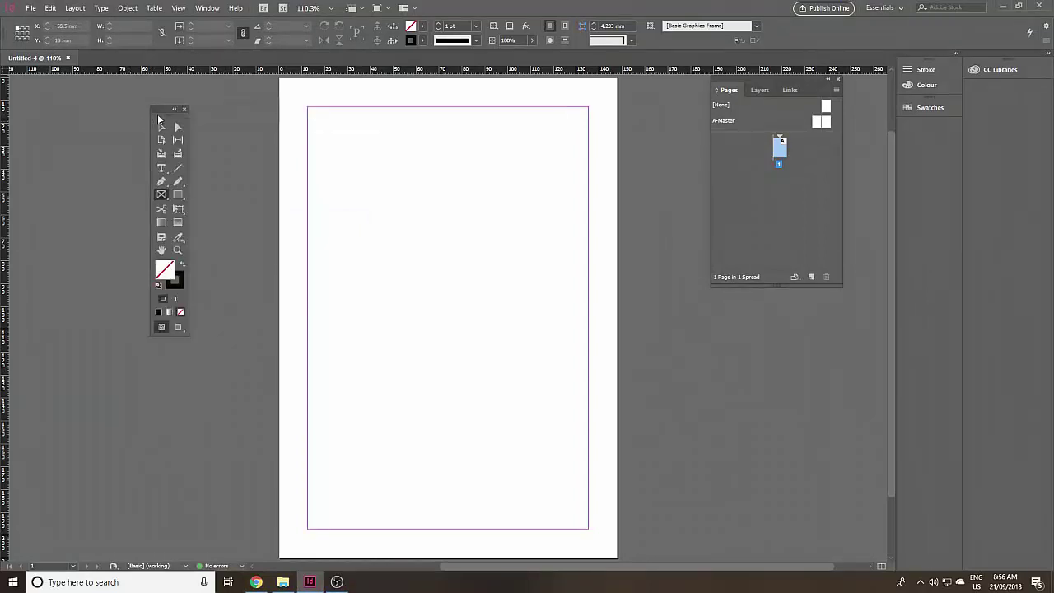
pyautogui.click(174, 111)
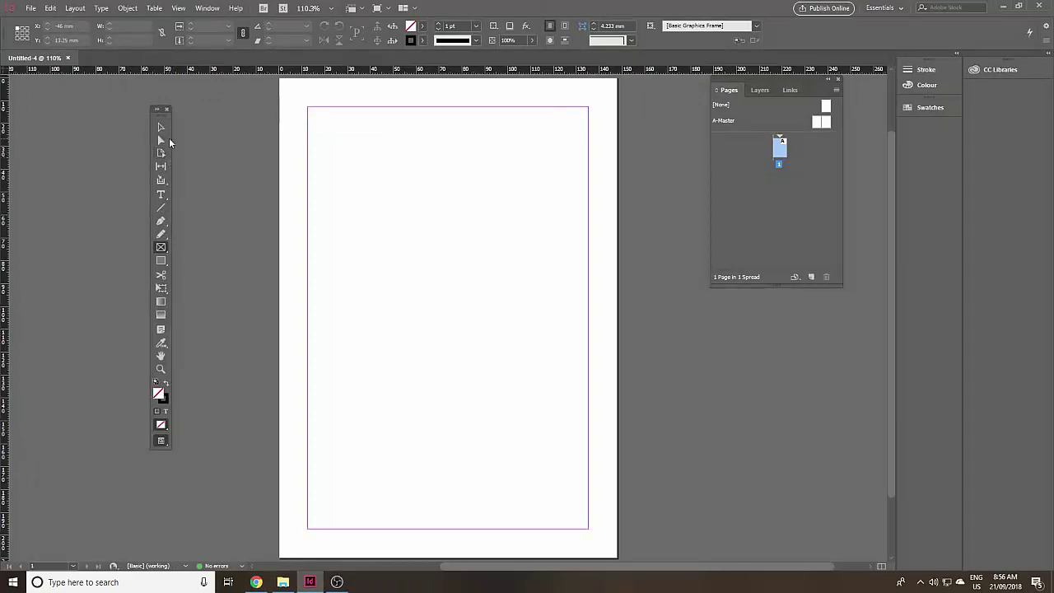
# Place Text of Article.docx on page 1, starting at the top-left corner of the margins.
pyautogui.click(161, 127)
pyautogui.click(29, 9)
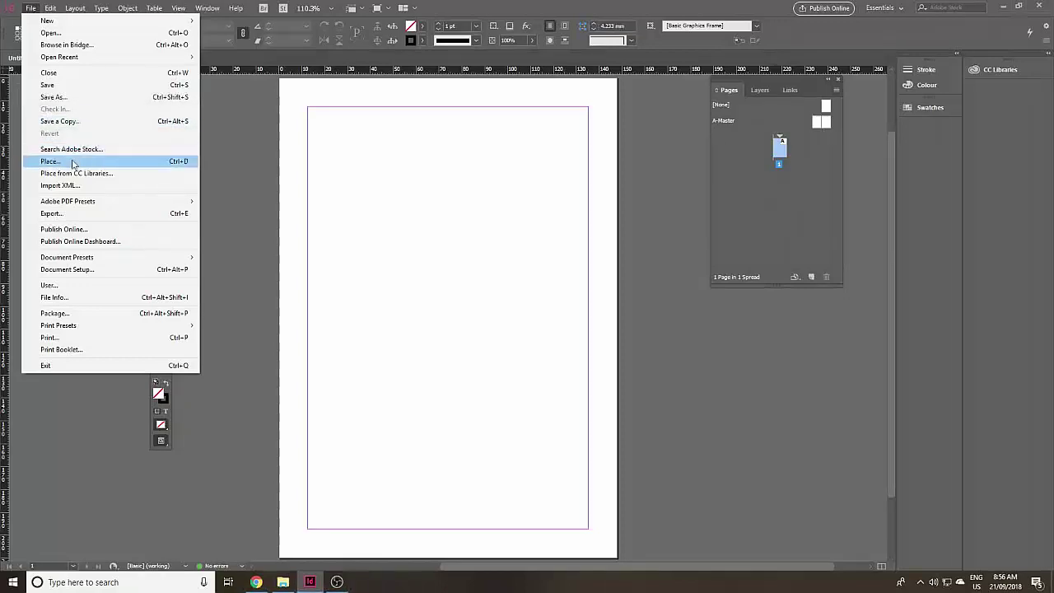
pyautogui.click(151, 163)
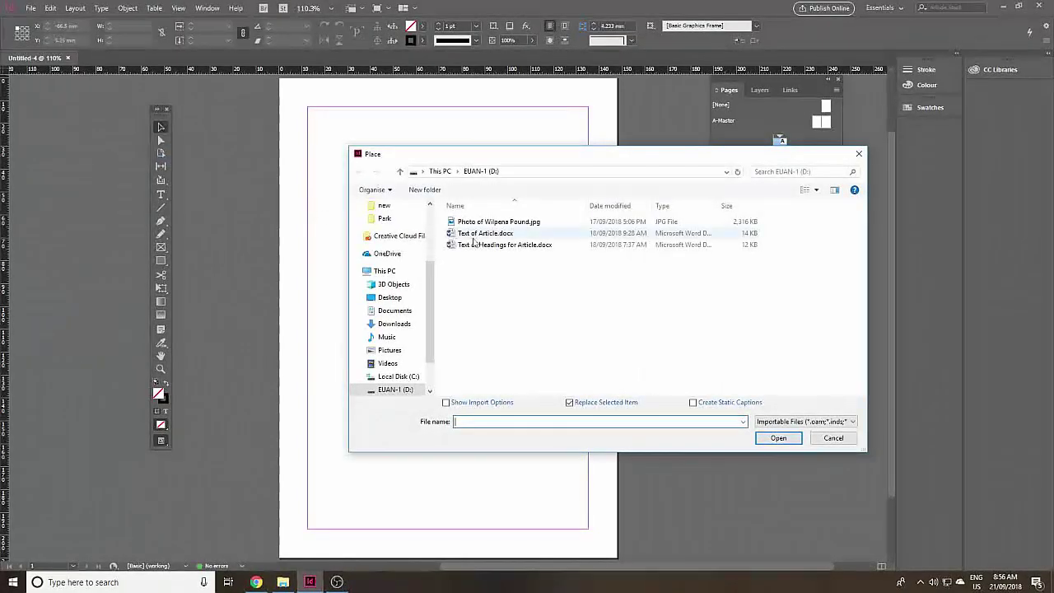
pyautogui.click(478, 234)
pyautogui.click(778, 437)
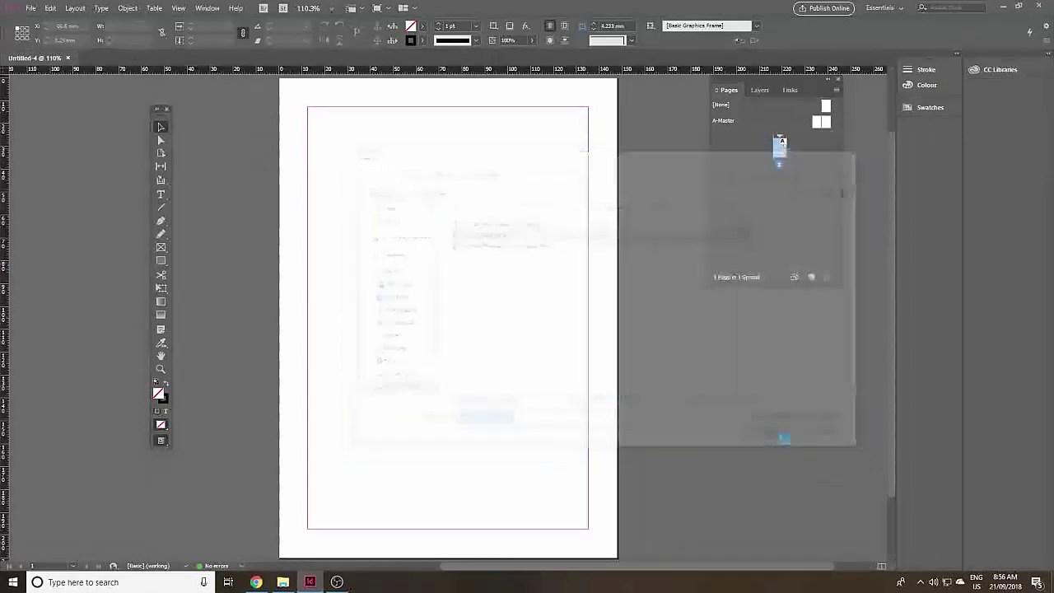
pyautogui.click(308, 108)
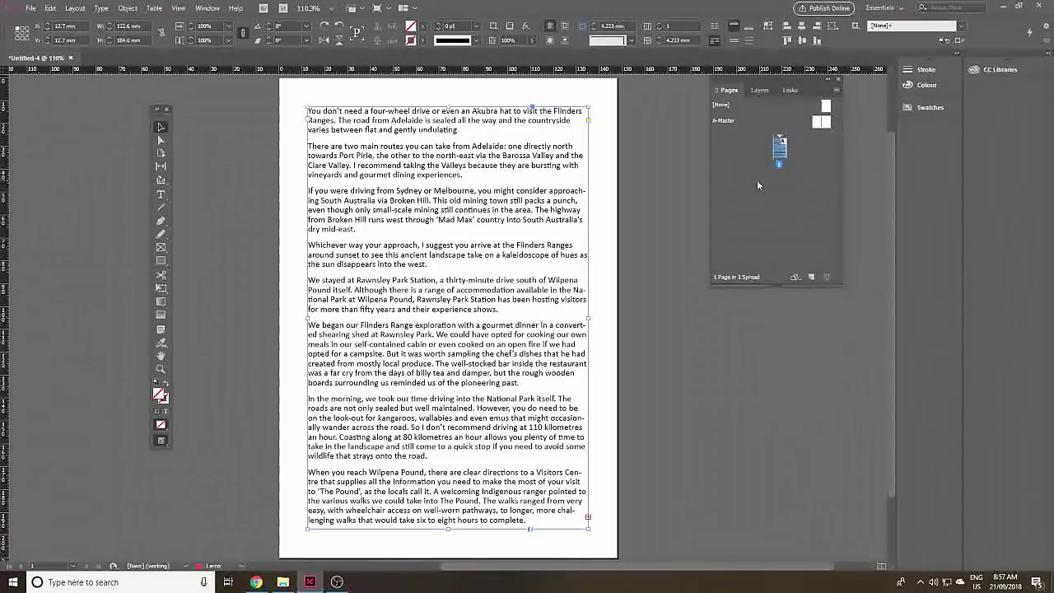
# Undo the single-page text placement and autoflow the loaded article from page 1's top-left margin corner so pages are added.
pyautogui.press('Delete')
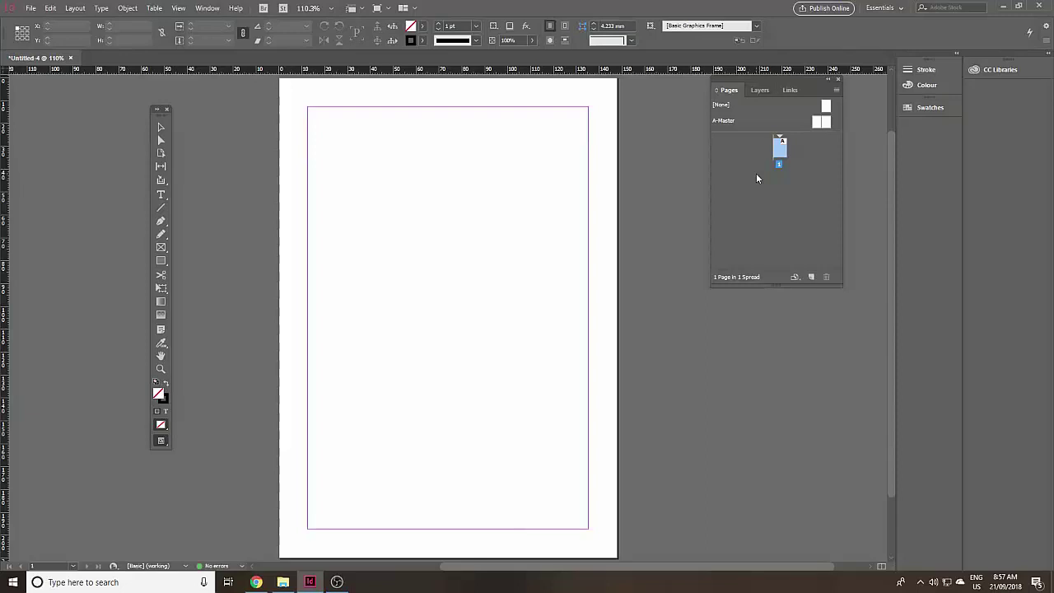
pyautogui.click(309, 108)
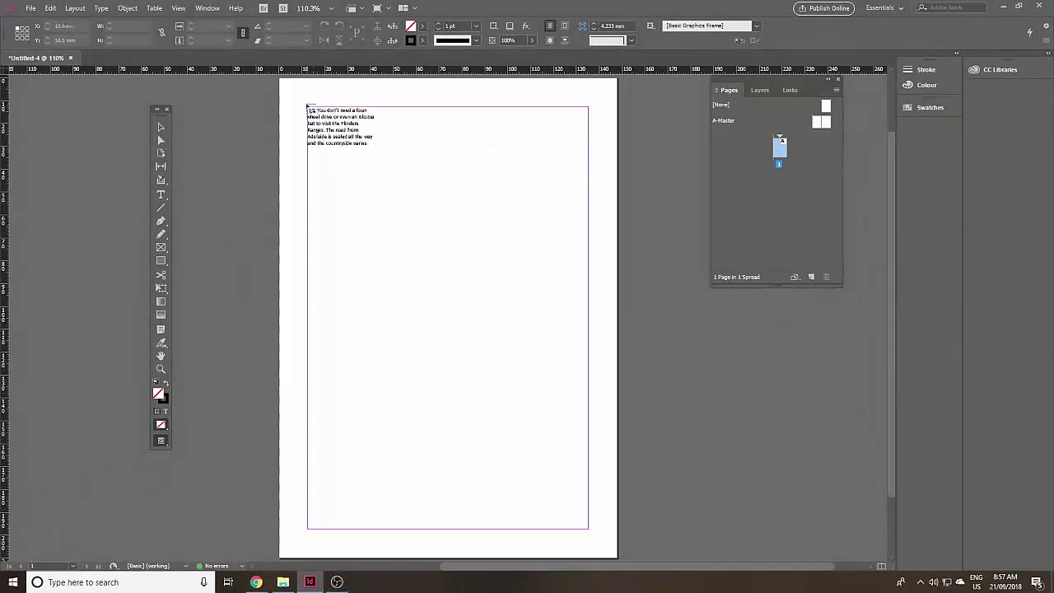
pyautogui.keyDown('shift'); pyautogui.click(309, 107); pyautogui.keyUp('shift')
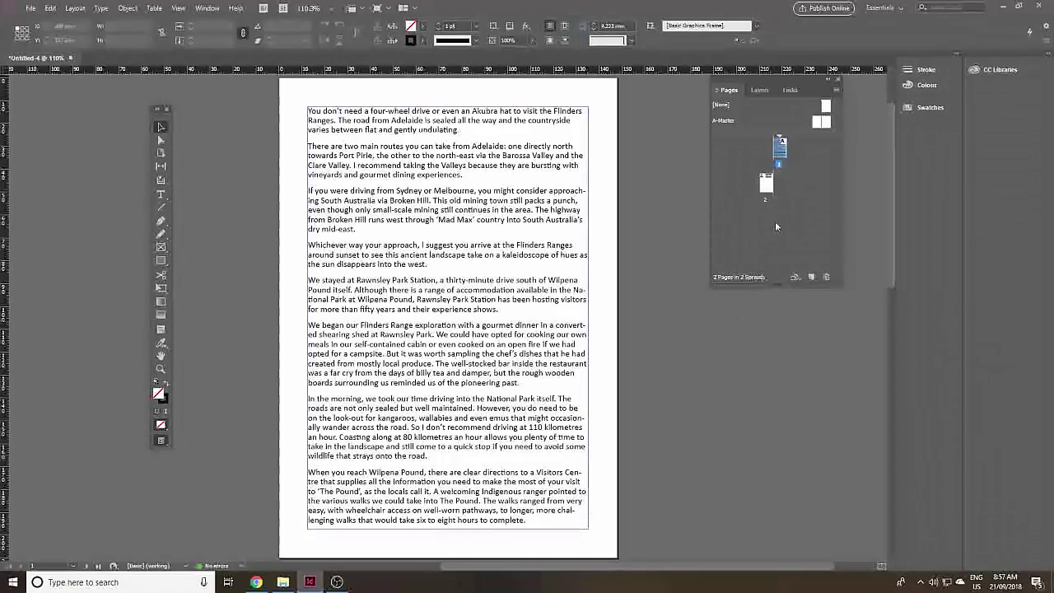
# Check the continued text on page 2 and shorten page 1's text frame from its top edge to about 42.8 mm high.
pyautogui.doubleClick(768, 187)
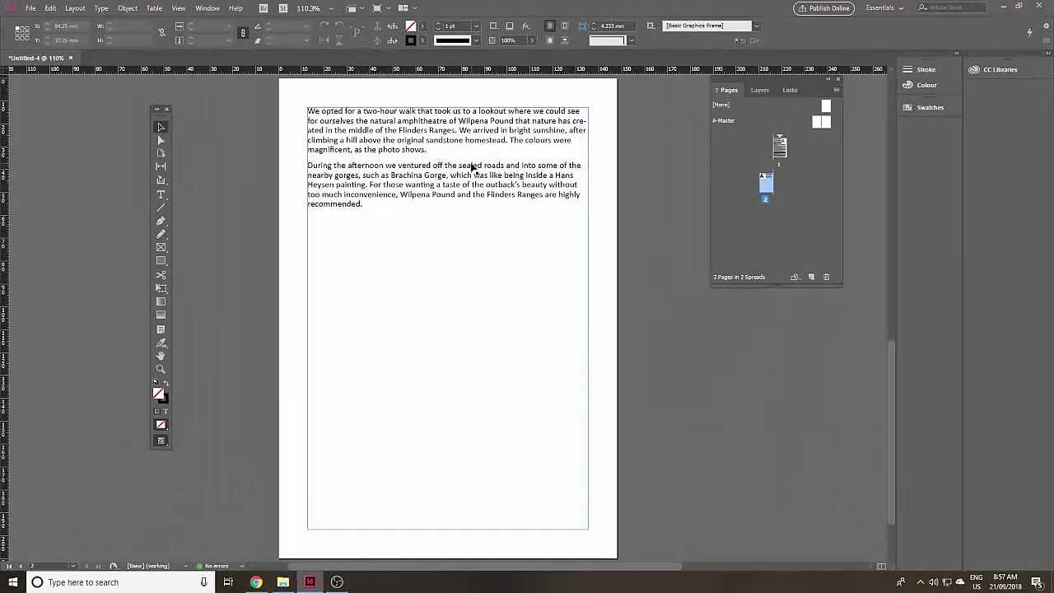
pyautogui.doubleClick(781, 153)
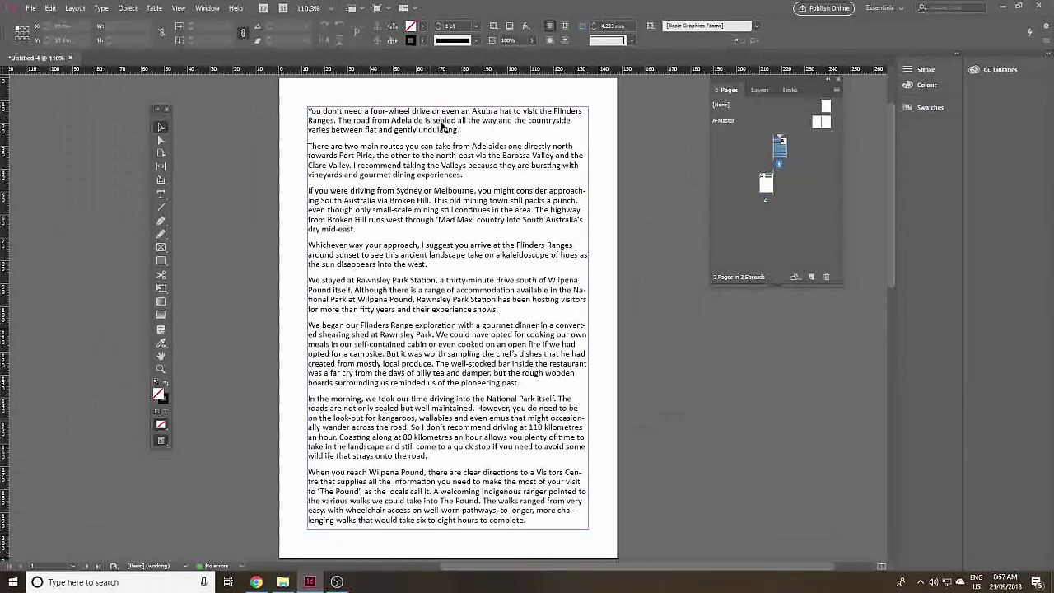
pyautogui.click(349, 112)
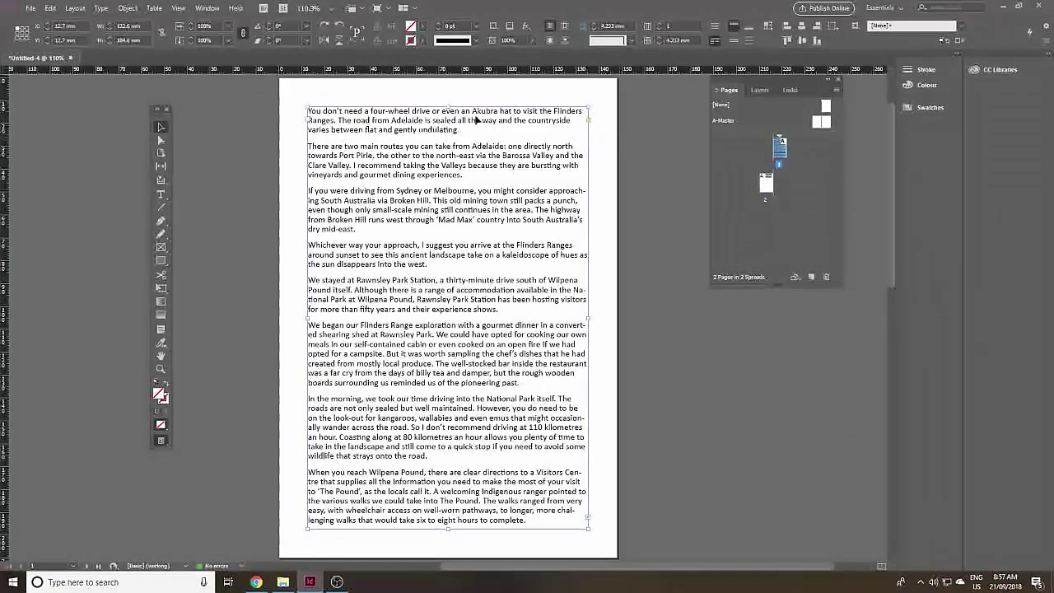
pyautogui.moveTo(444, 118); pyautogui.dragTo(422, 429)
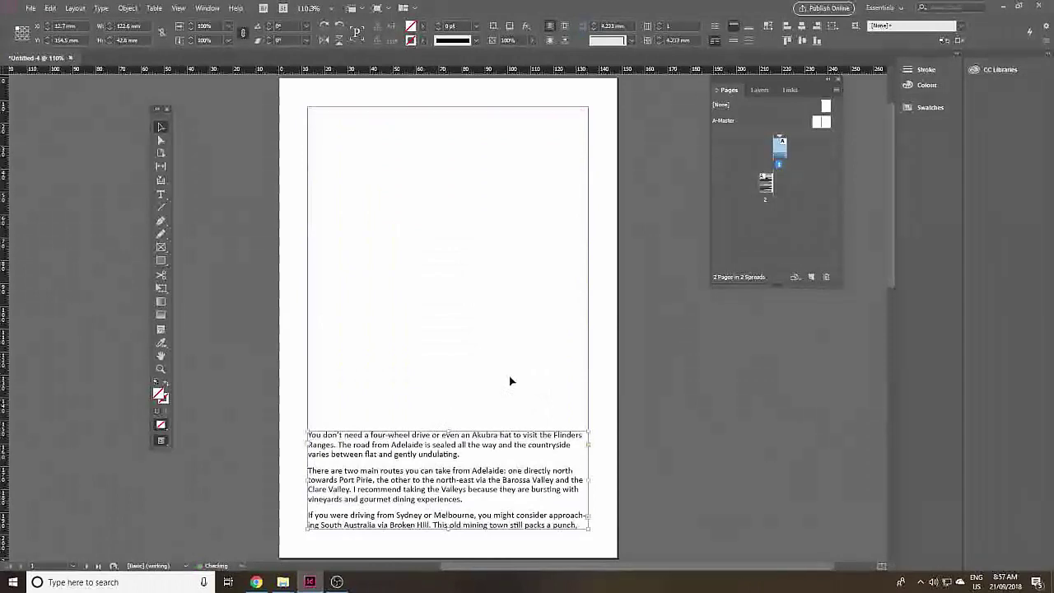
# Check the reflowed text on page 2 and draw a rectangle frame about 122.6 x 92.3 mm from page 1's top-left margin corner.
pyautogui.doubleClick(766, 186)
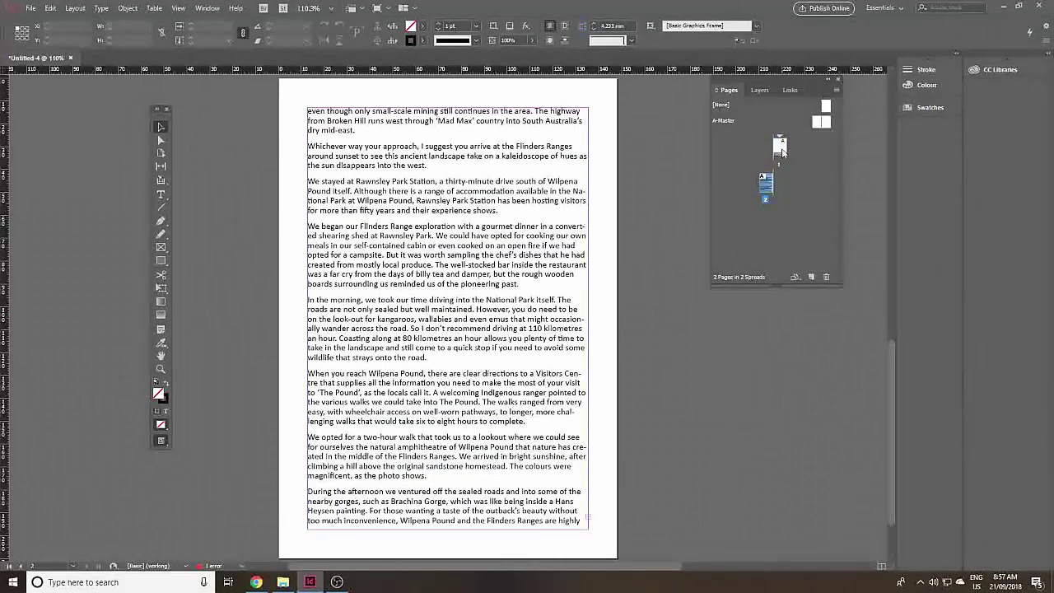
pyautogui.doubleClick(781, 148)
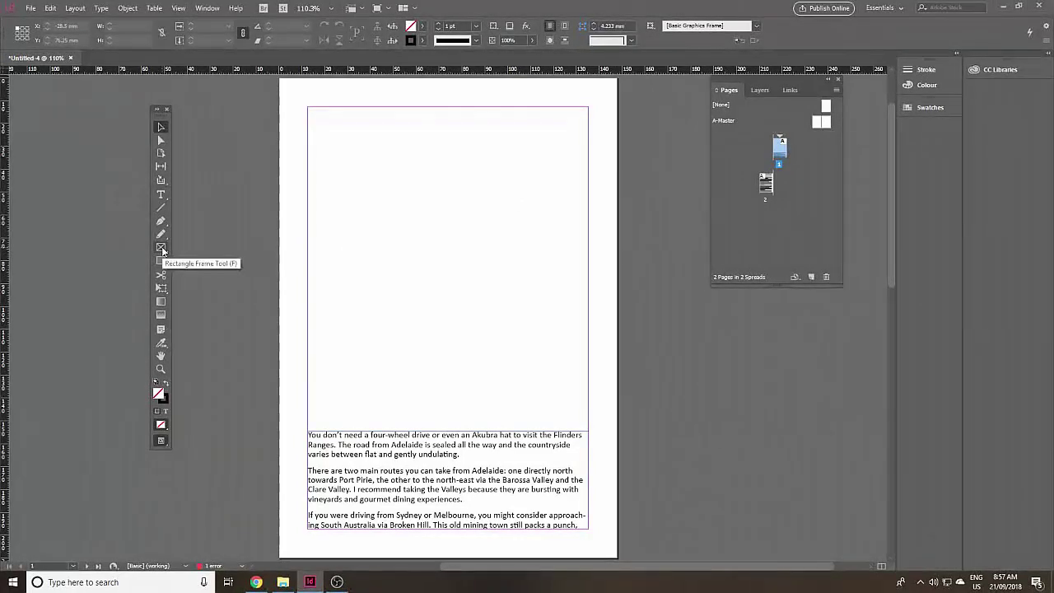
pyautogui.click(161, 247)
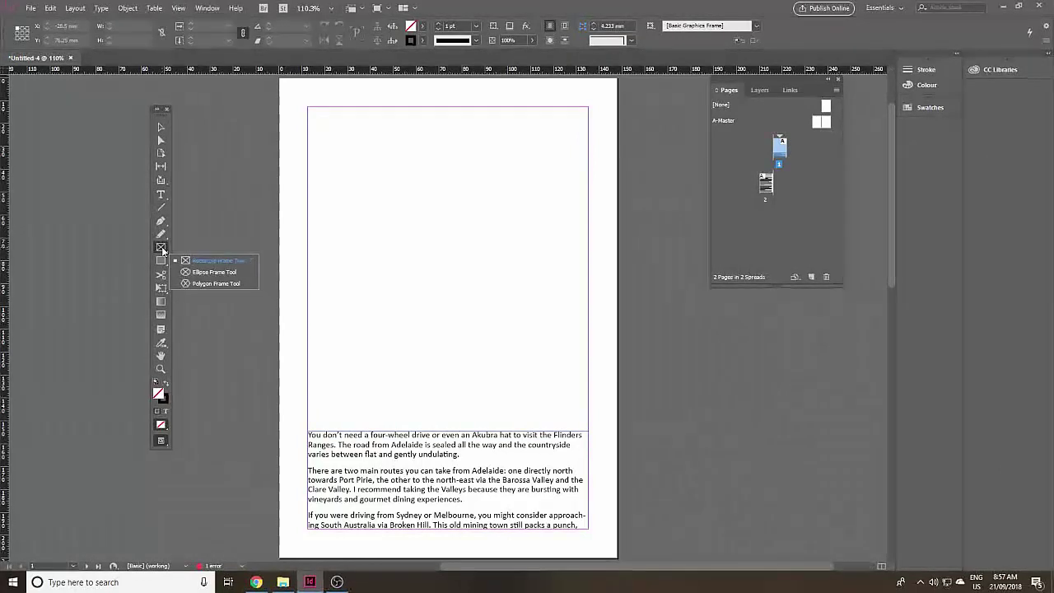
pyautogui.click(204, 259)
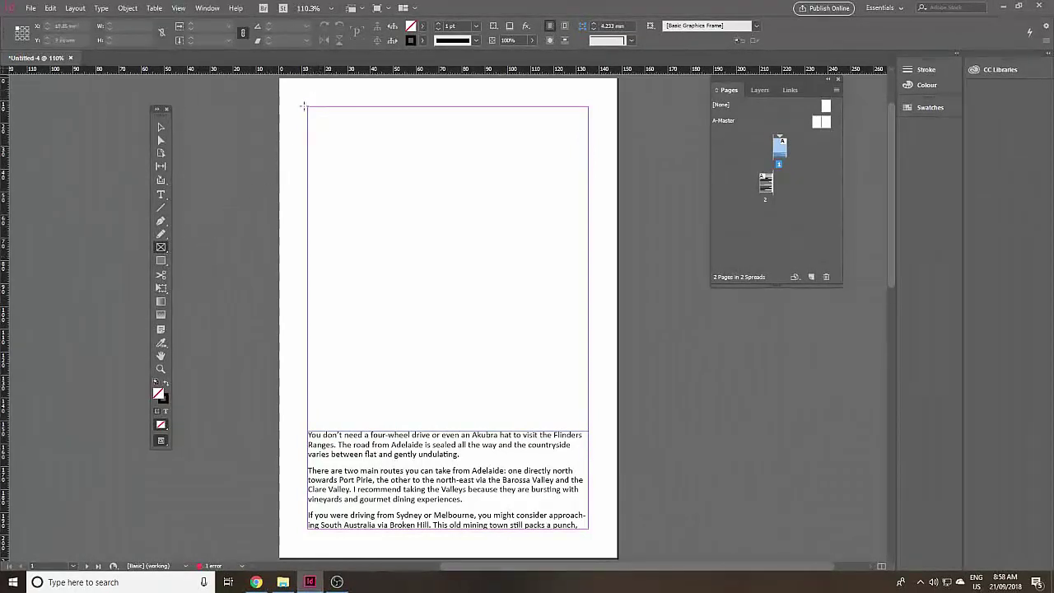
pyautogui.moveTo(307, 107); pyautogui.dragTo(585, 318)
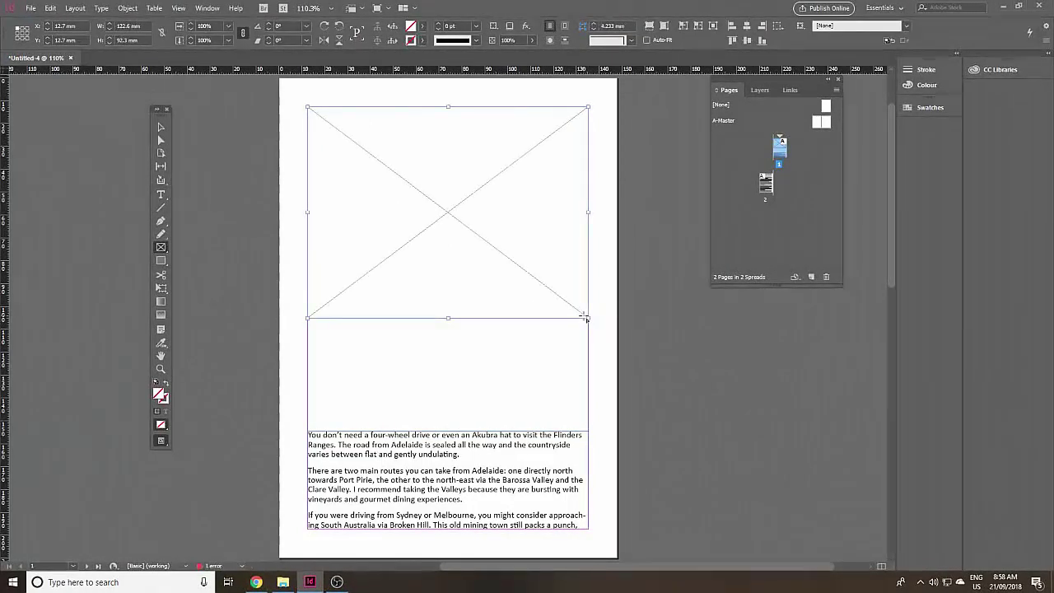
# Place Photo of Wilpena Pound.jpg into the empty rectangle frame above the article text on page 1.
pyautogui.click(31, 9)
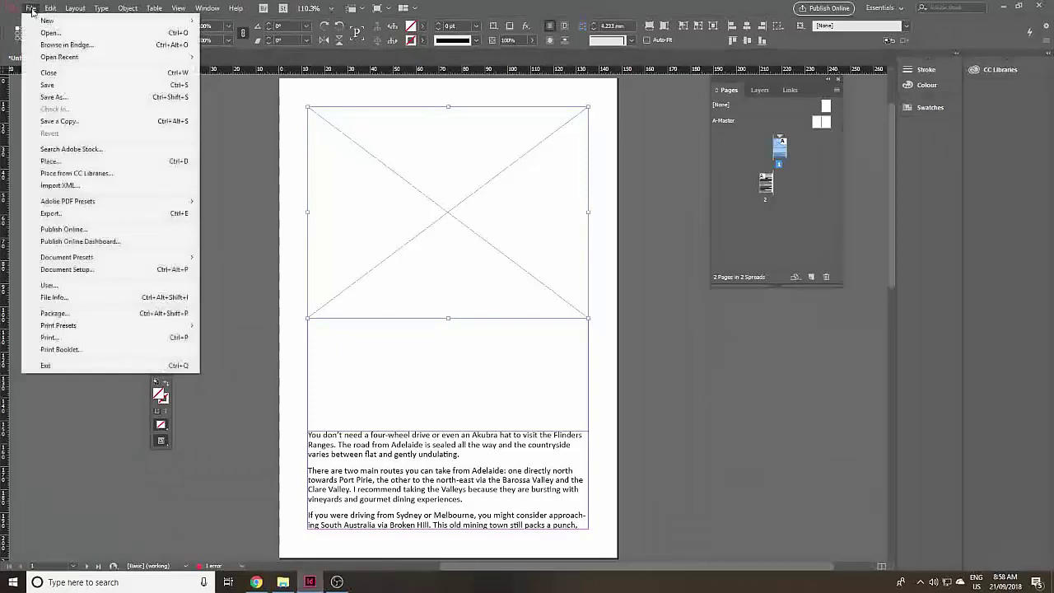
pyautogui.click(75, 159)
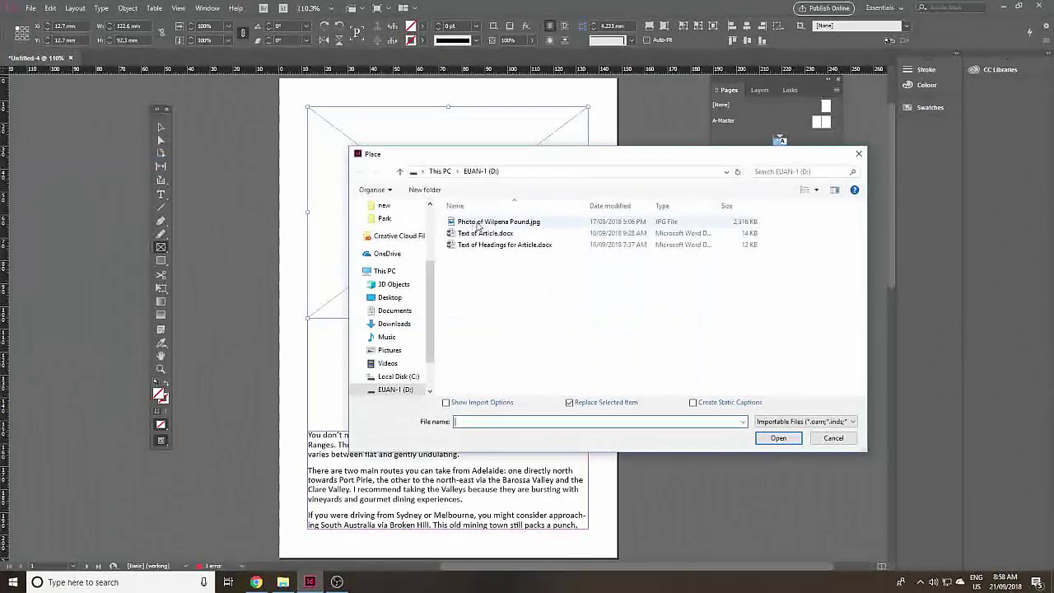
pyautogui.click(527, 221)
pyautogui.click(778, 438)
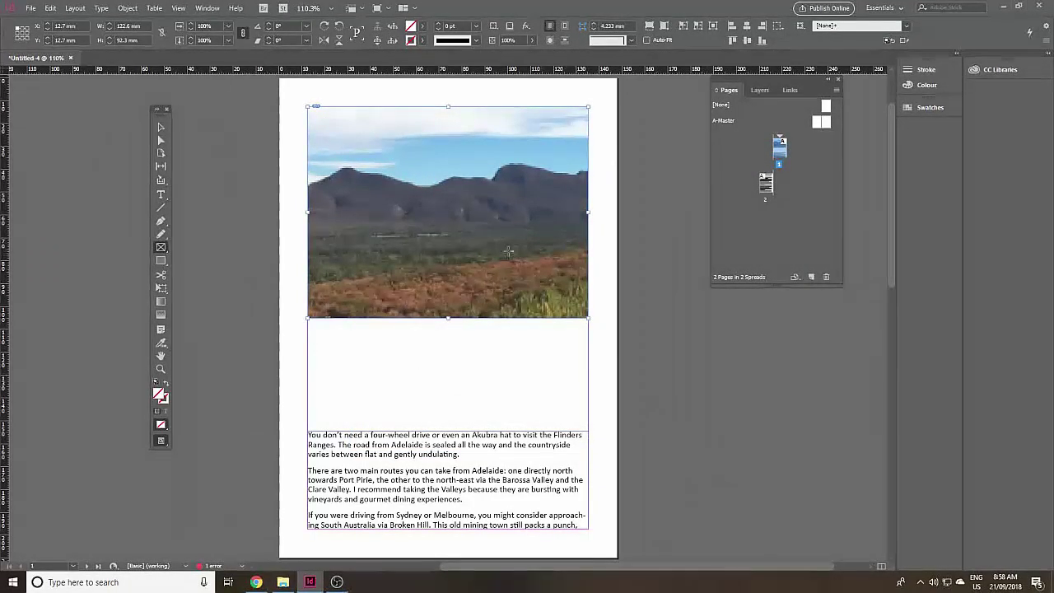
# Fit the photo proportionally inside its frame and move the image up to meet the frame's top edge.
pyautogui.rightClick(452, 205)
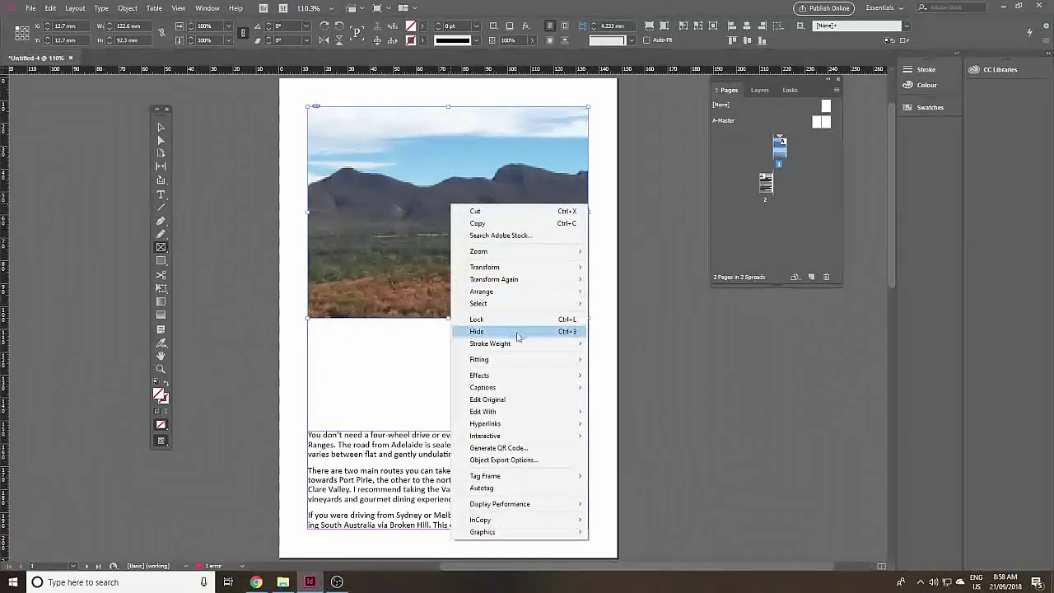
pyautogui.moveTo(517, 359)
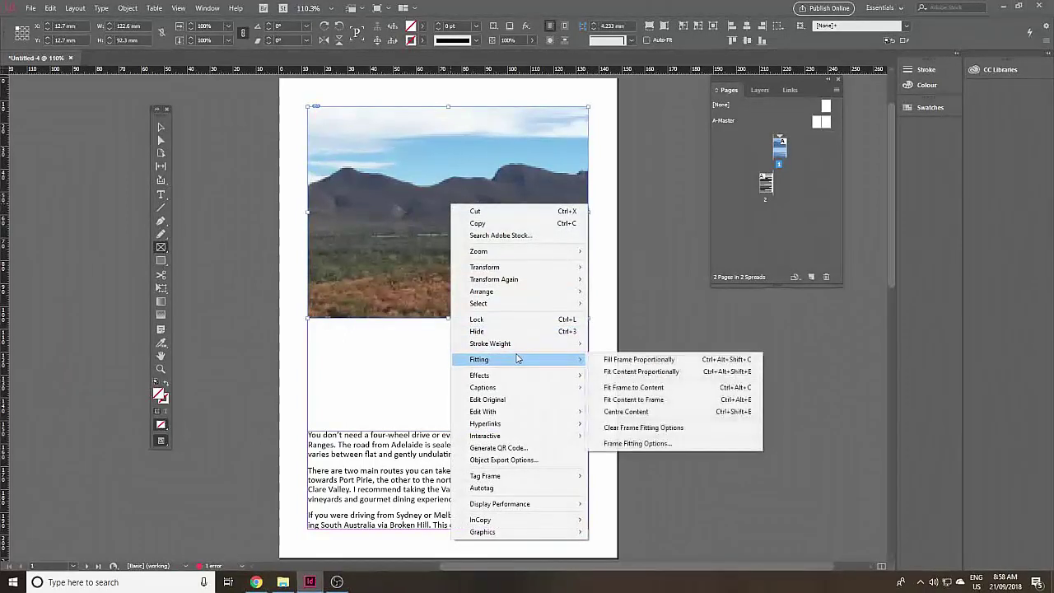
pyautogui.click(692, 373)
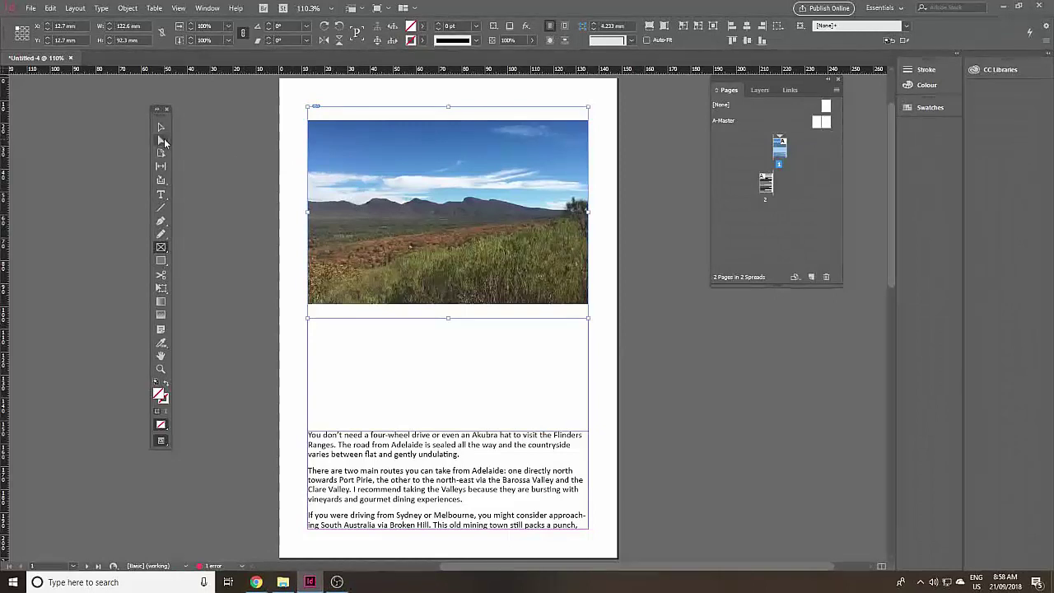
pyautogui.click(161, 140)
pyautogui.click(384, 193)
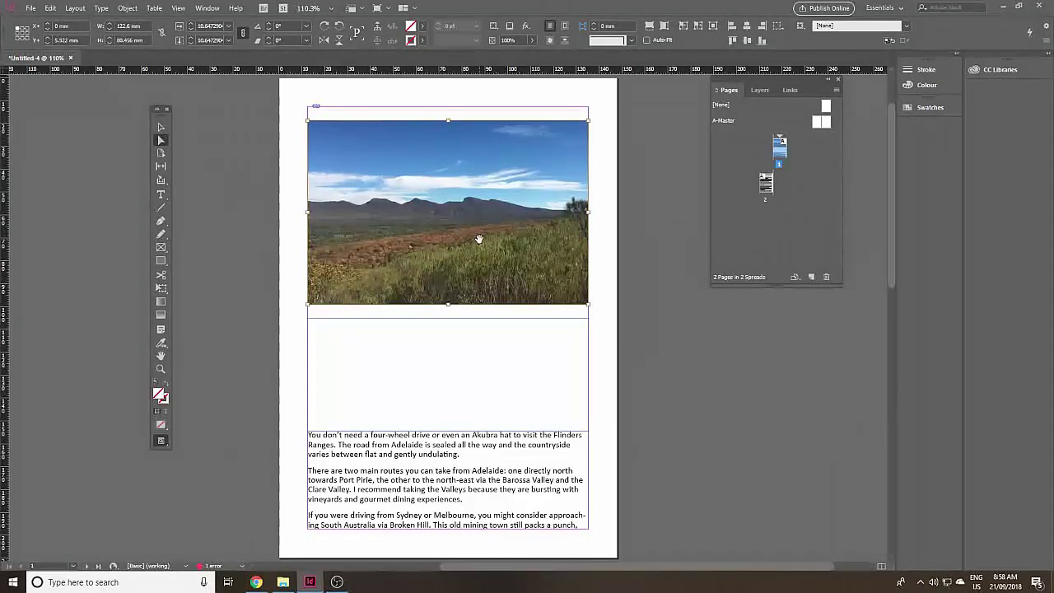
pyautogui.moveTo(478, 239); pyautogui.dragTo(480, 225)
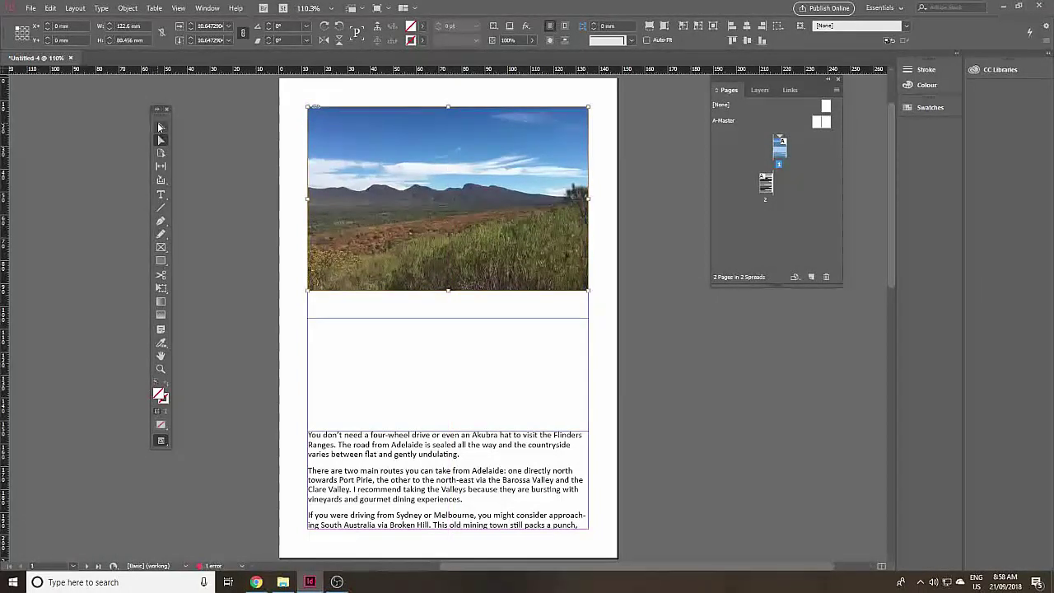
# Shorten the picture frame from its bottom edge to about 80.3 mm high, matching the photo's lower edge.
pyautogui.click(161, 126)
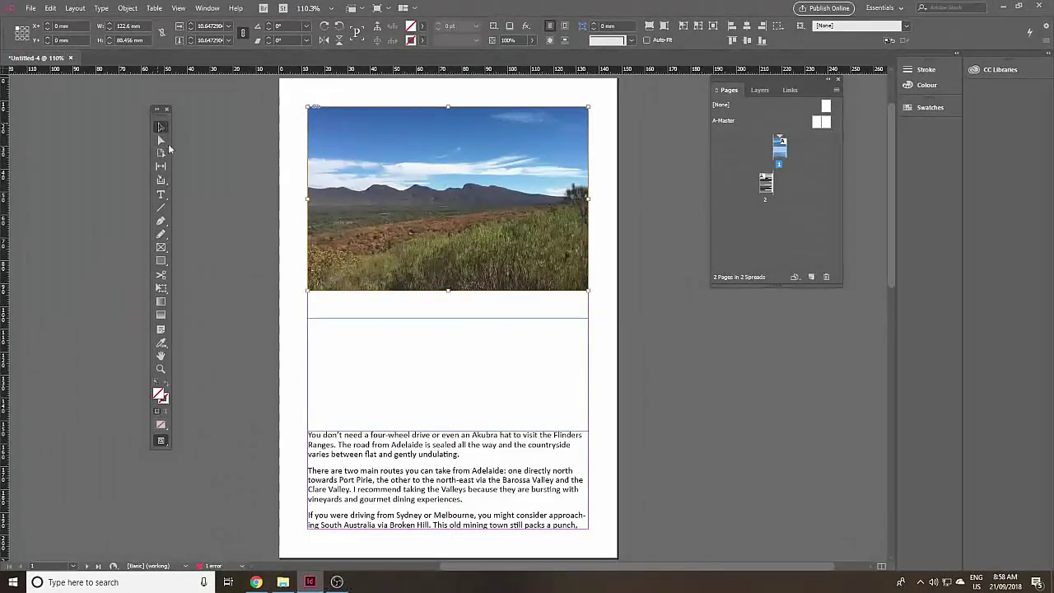
pyautogui.click(438, 318)
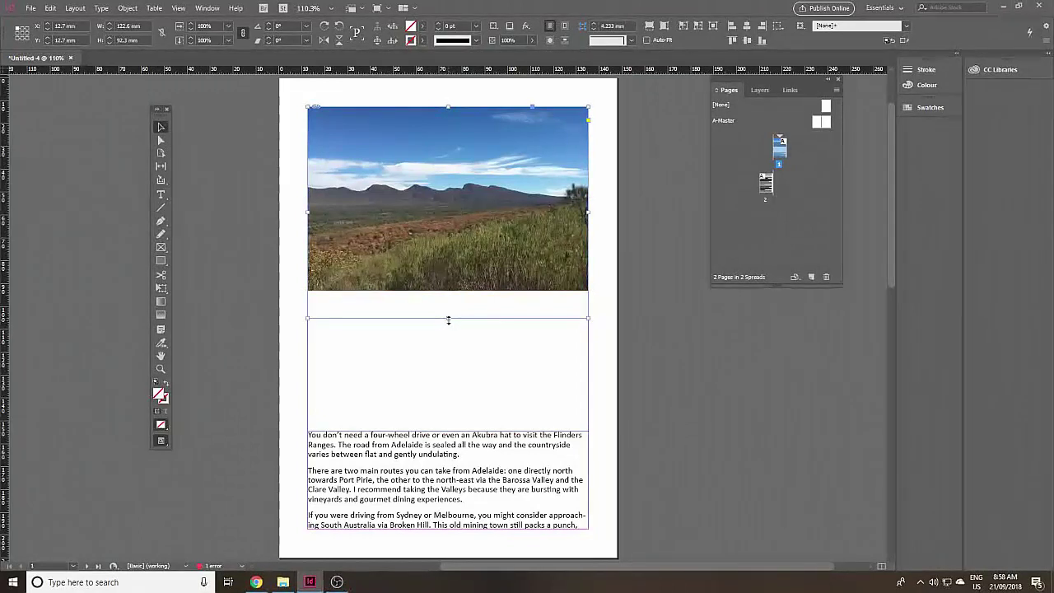
pyautogui.moveTo(448, 319); pyautogui.dragTo(457, 294)
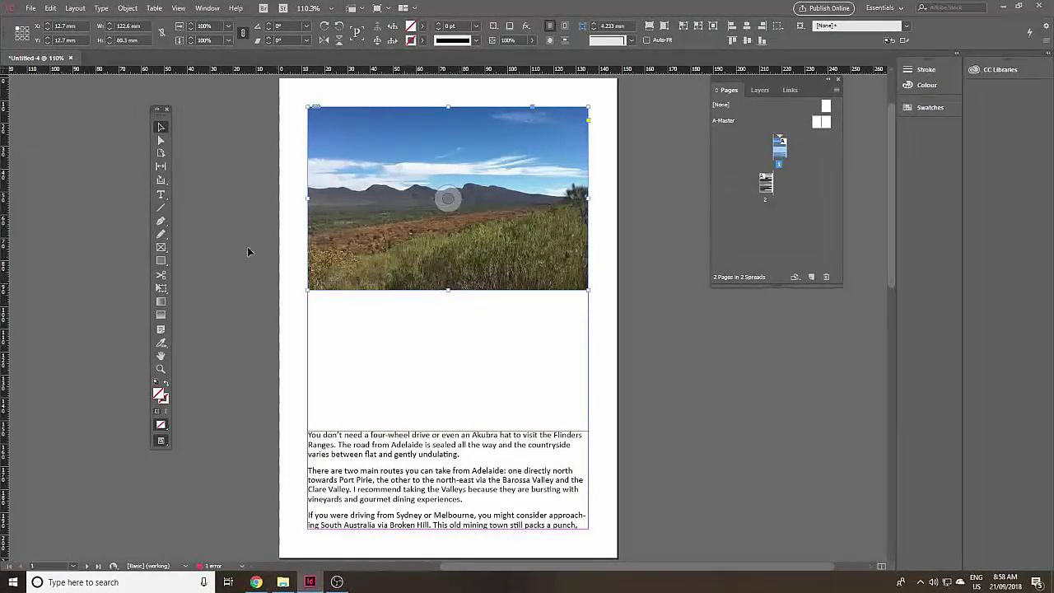
# Draw a text frame across the full margin width in the gap between the photo and the article text.
pyautogui.click(162, 196)
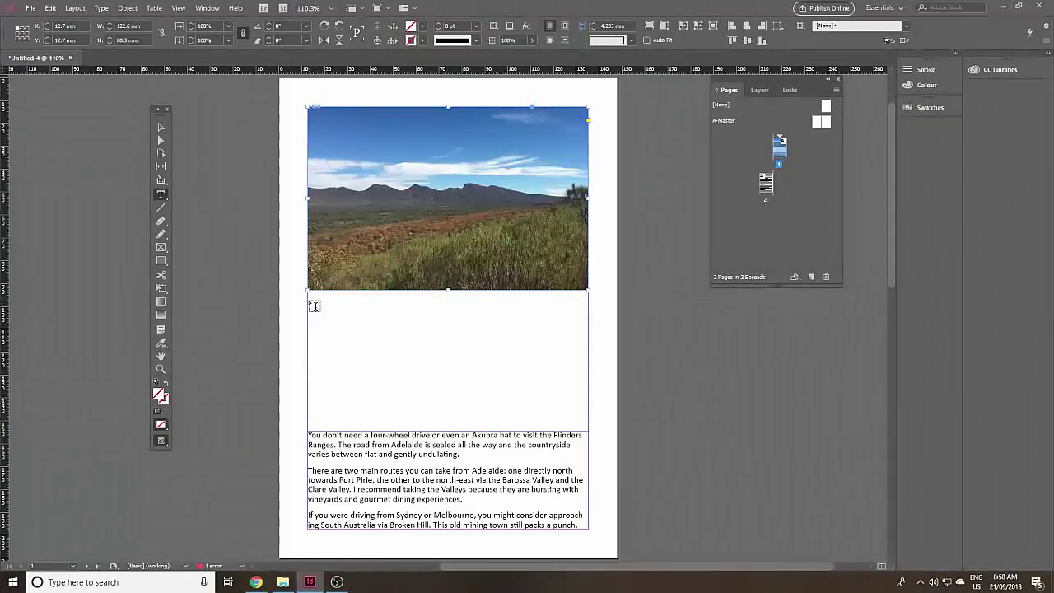
pyautogui.moveTo(310, 298); pyautogui.dragTo(588, 411)
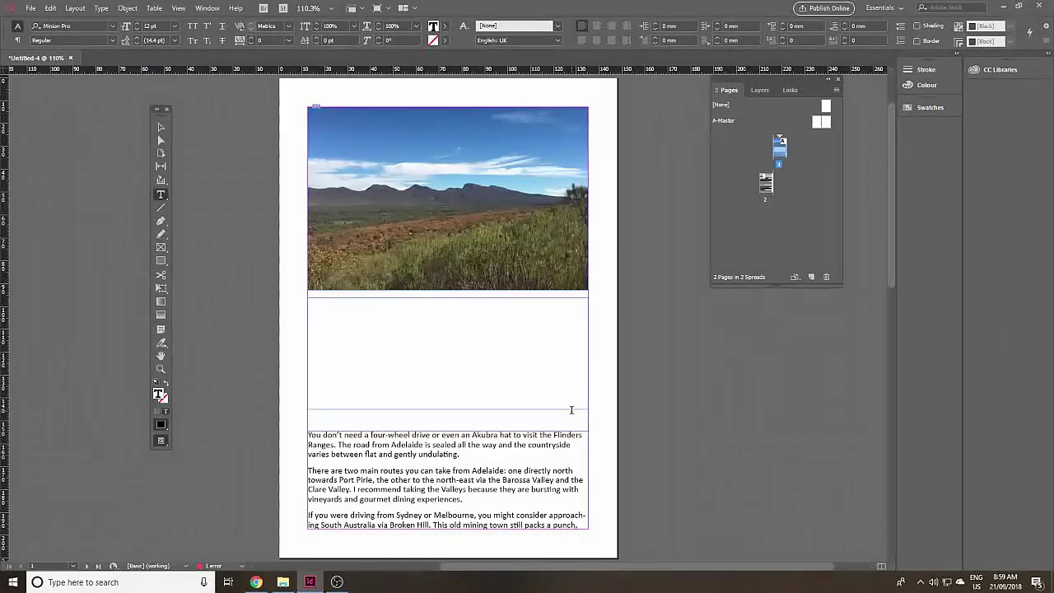
# Switch to File Explorer, open Text of Headings for Article.docx in Word, and copy the heading and introductory paragraph.
pyautogui.click(283, 582)
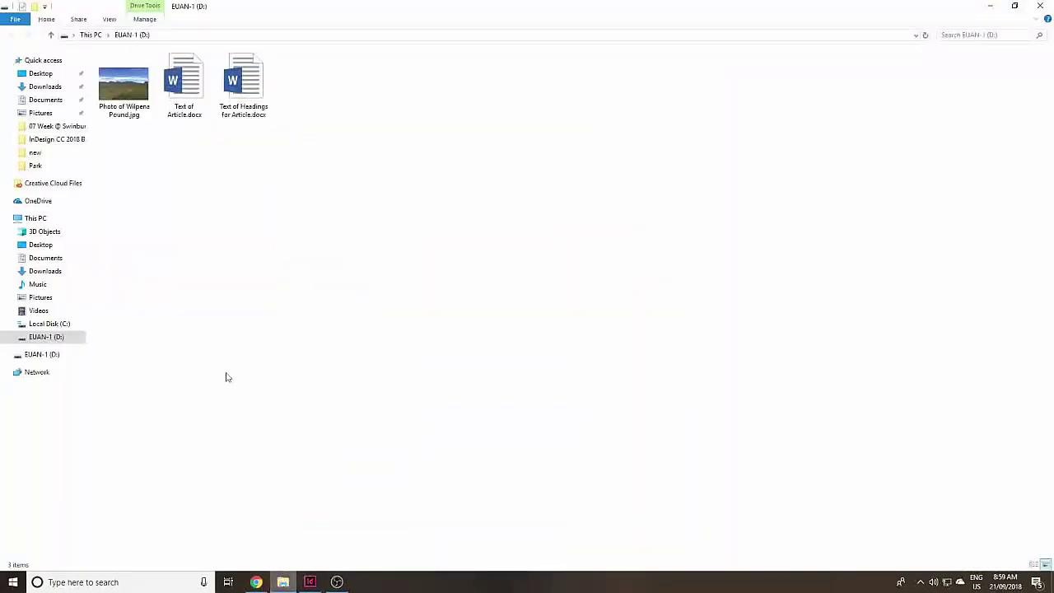
pyautogui.click(245, 96)
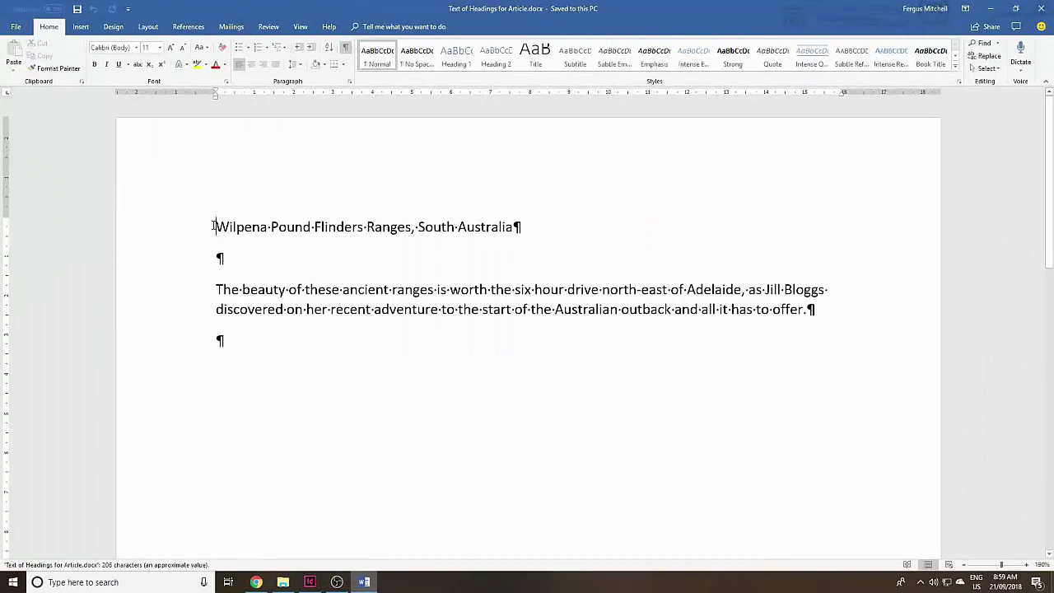
pyautogui.moveTo(214, 226); pyautogui.dragTo(823, 320)
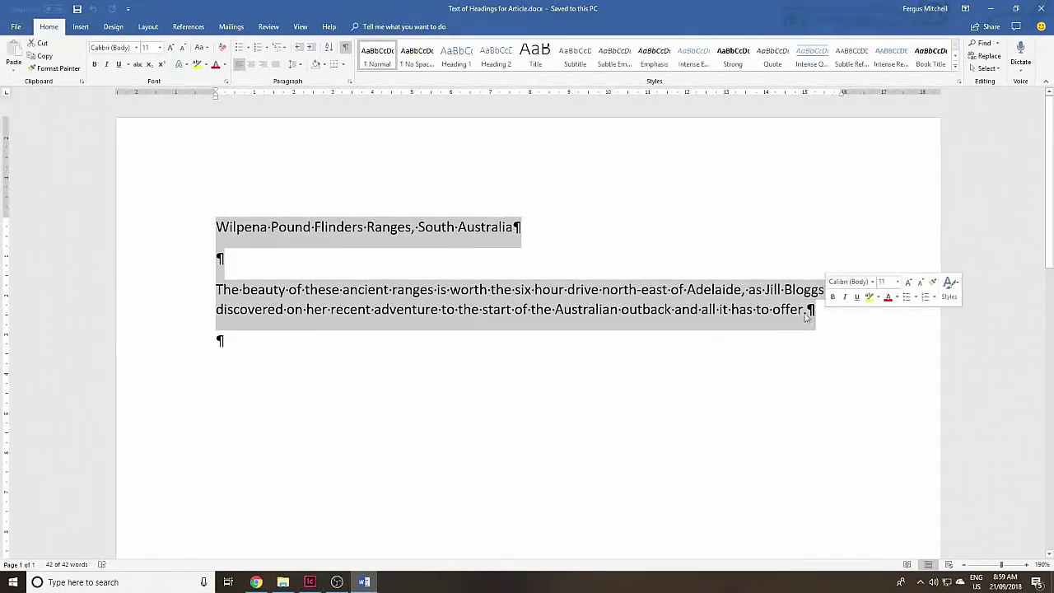
pyautogui.click(44, 56)
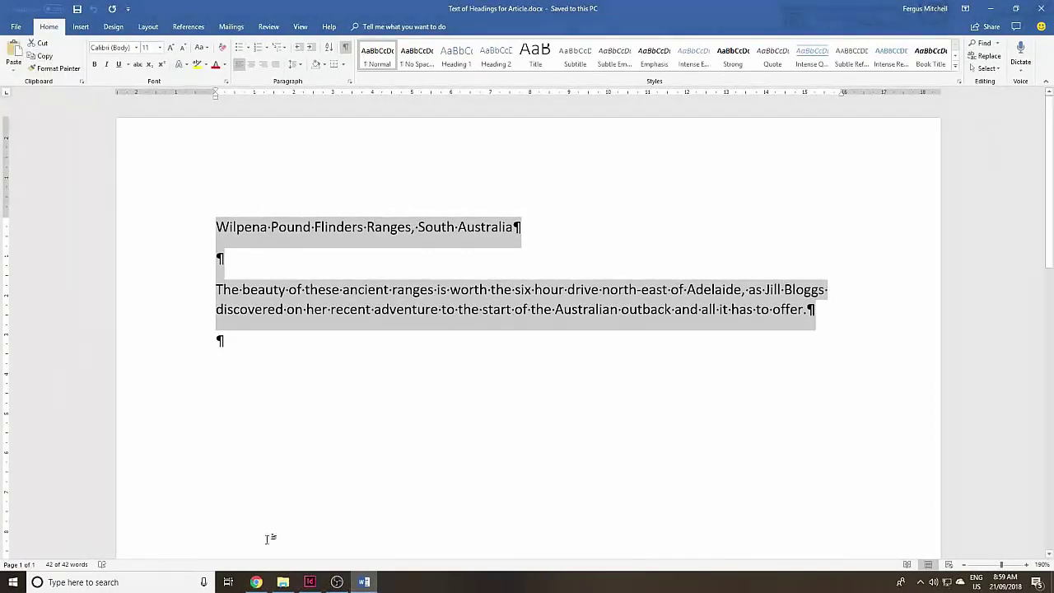
# Return to InDesign and paste the copied heading and introductory paragraph into the new text frame below the photo.
pyautogui.click(309, 582)
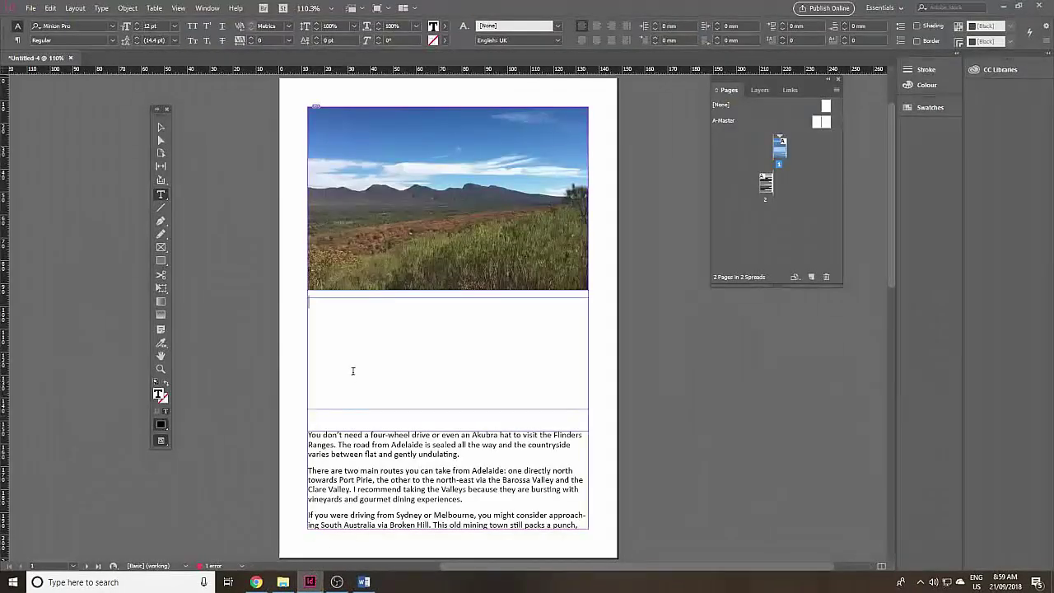
pyautogui.click(342, 328)
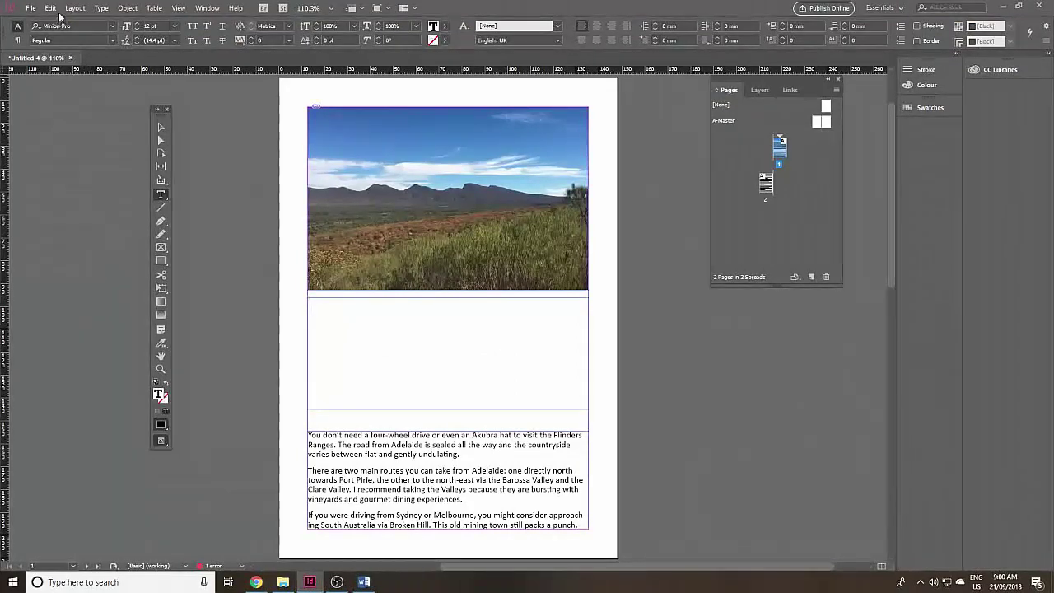
pyautogui.click(50, 8)
pyautogui.click(69, 73)
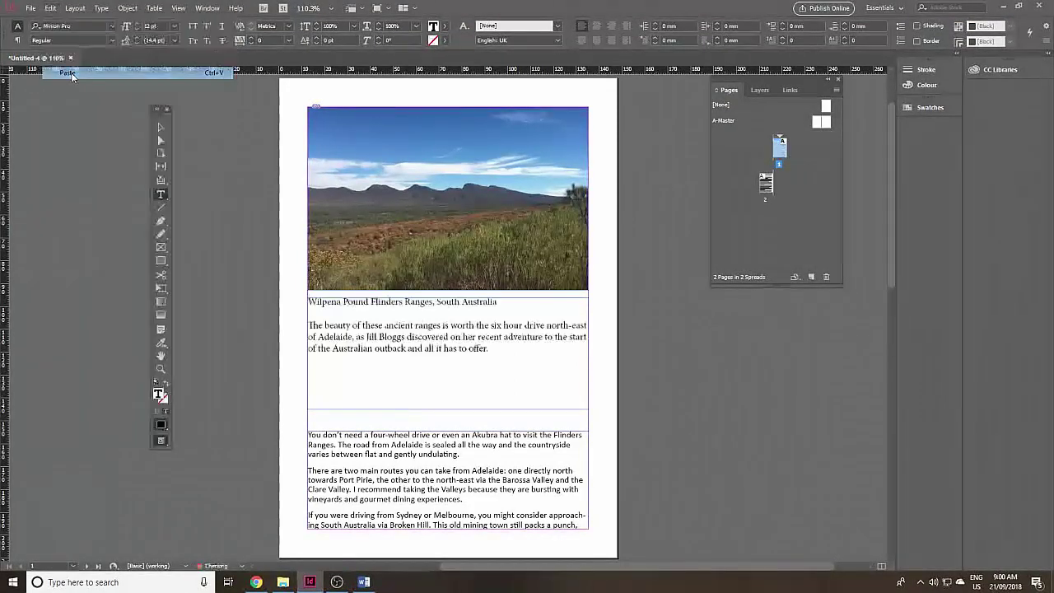
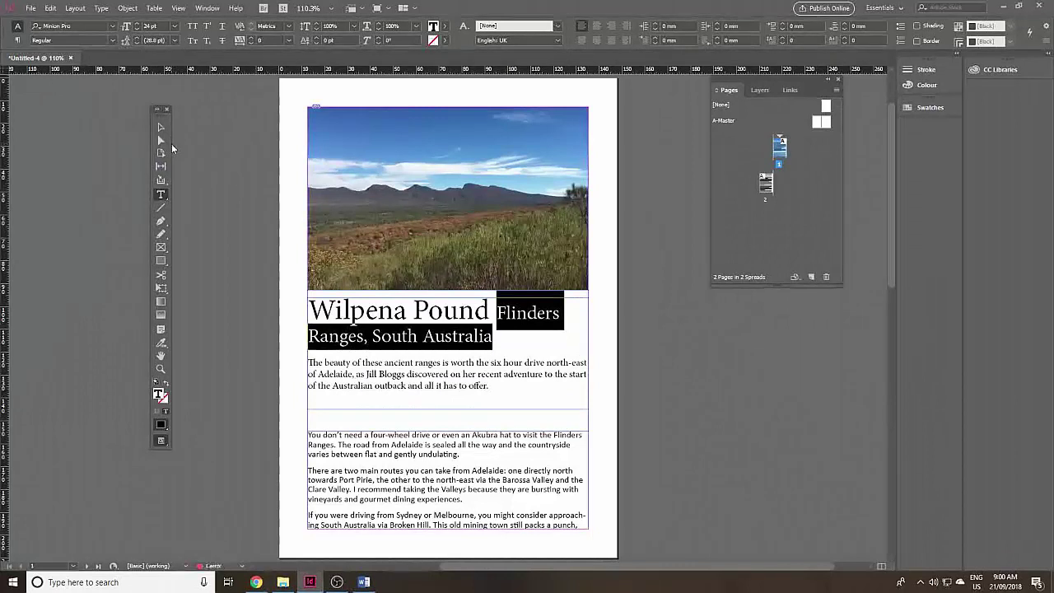
# Set "Flinders Ranges, South Australia" to 20 pt and break it onto its own line below "Wilpena Pound".
pyautogui.click(174, 26)
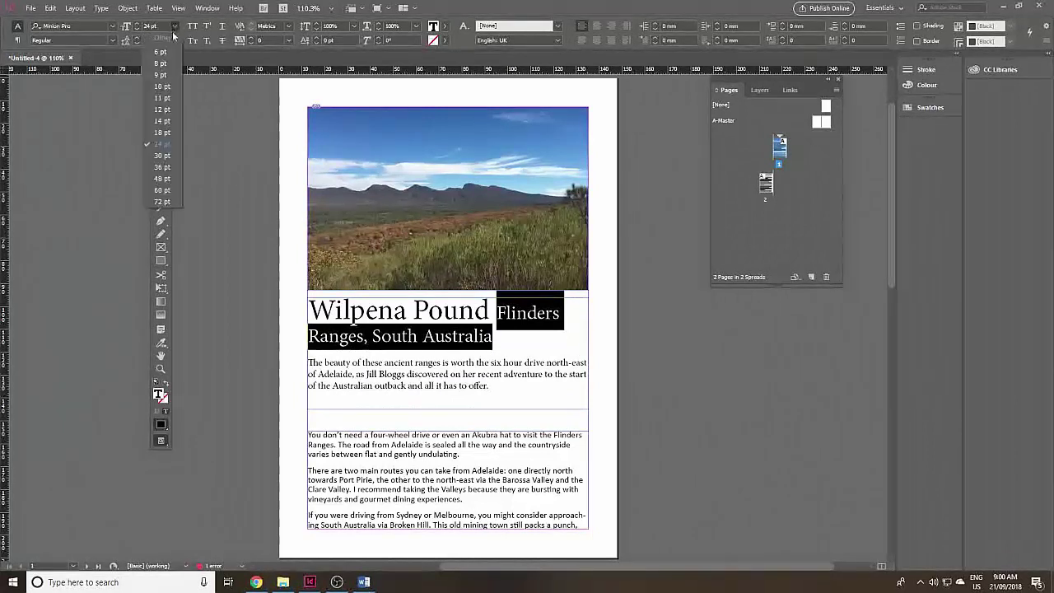
pyautogui.click(164, 128)
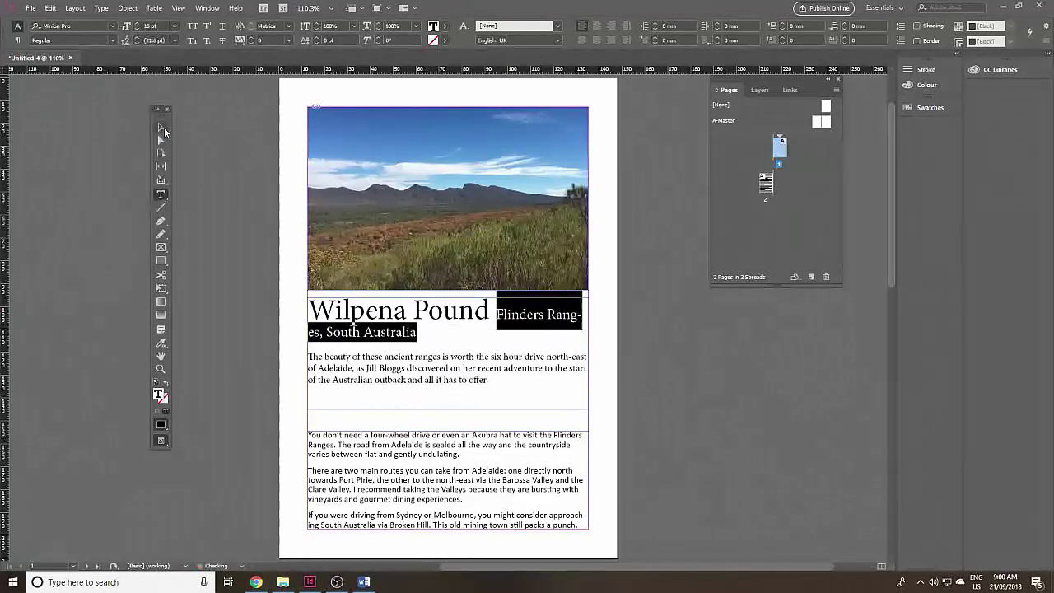
pyautogui.click(137, 25)
pyautogui.click(137, 24)
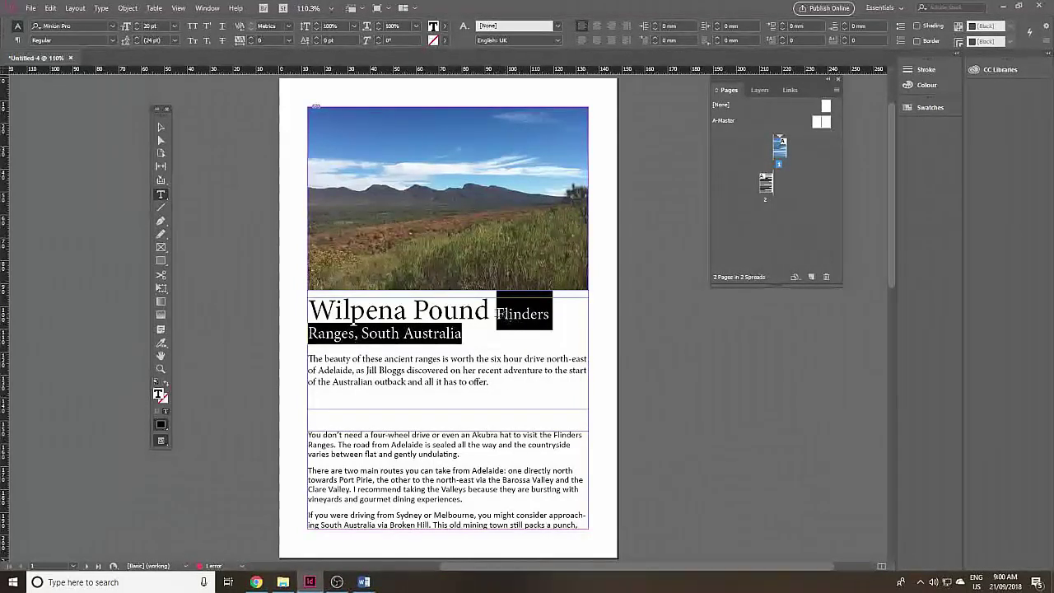
pyautogui.click(496, 313)
pyautogui.press('Return')
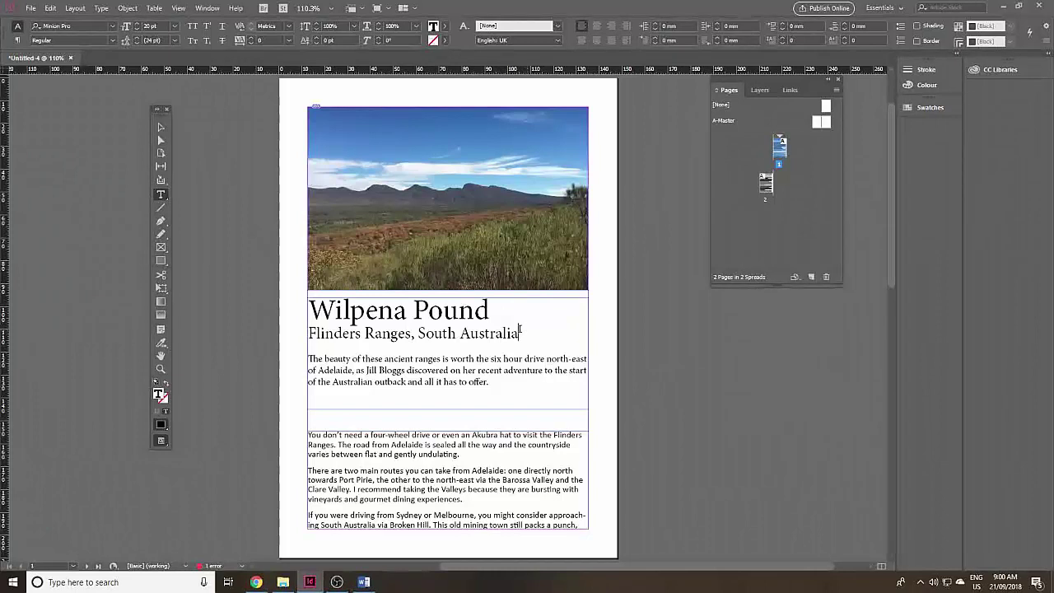
# Centre-align the two heading lines, "Wilpena Pound" and "Flinders Ranges, South Australia".
pyautogui.moveTo(526, 330); pyautogui.dragTo(308, 307)
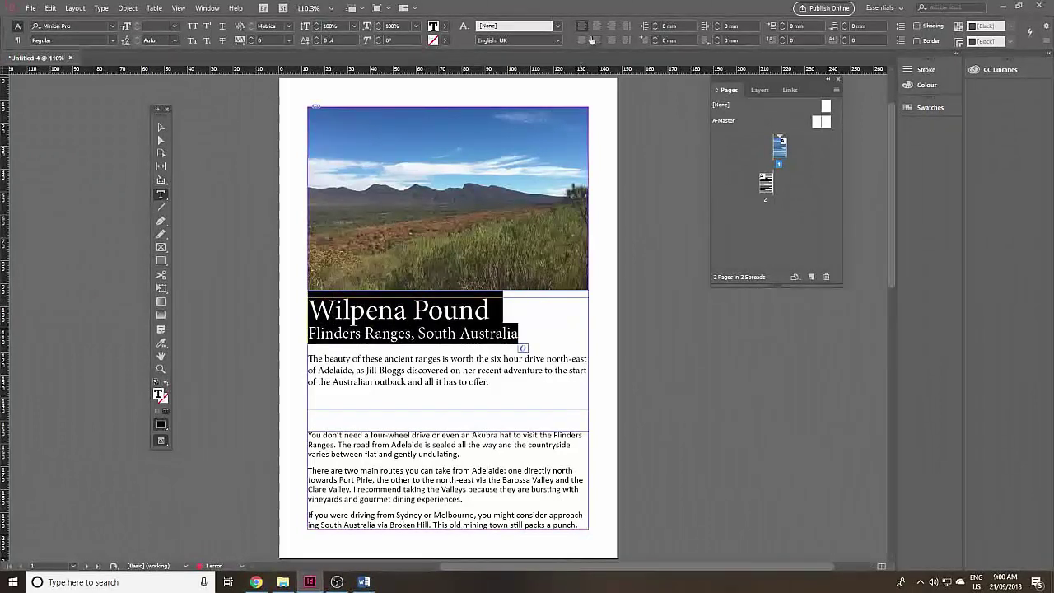
pyautogui.click(598, 30)
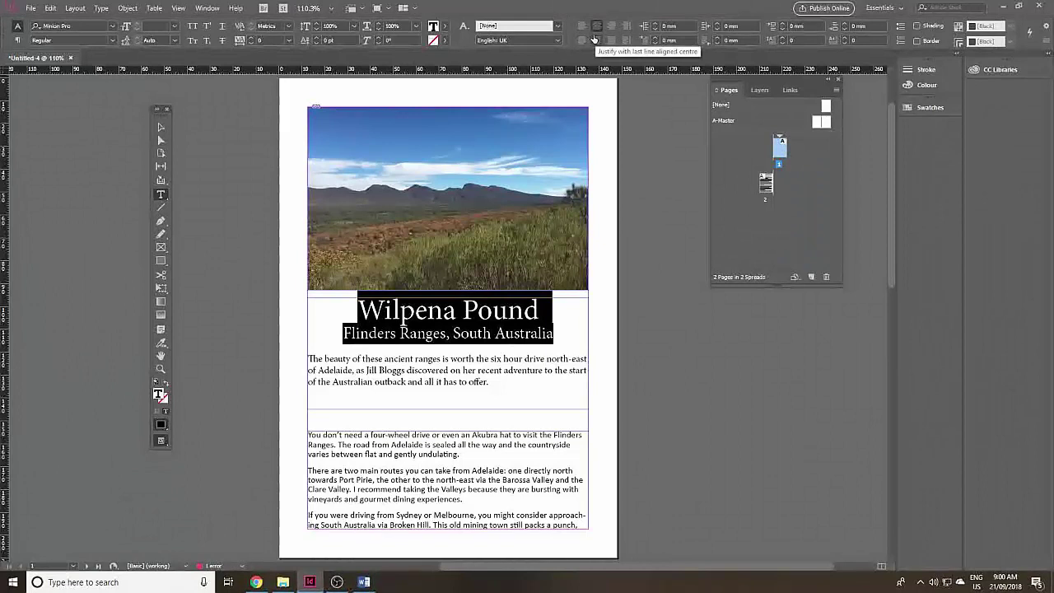
pyautogui.click(476, 314)
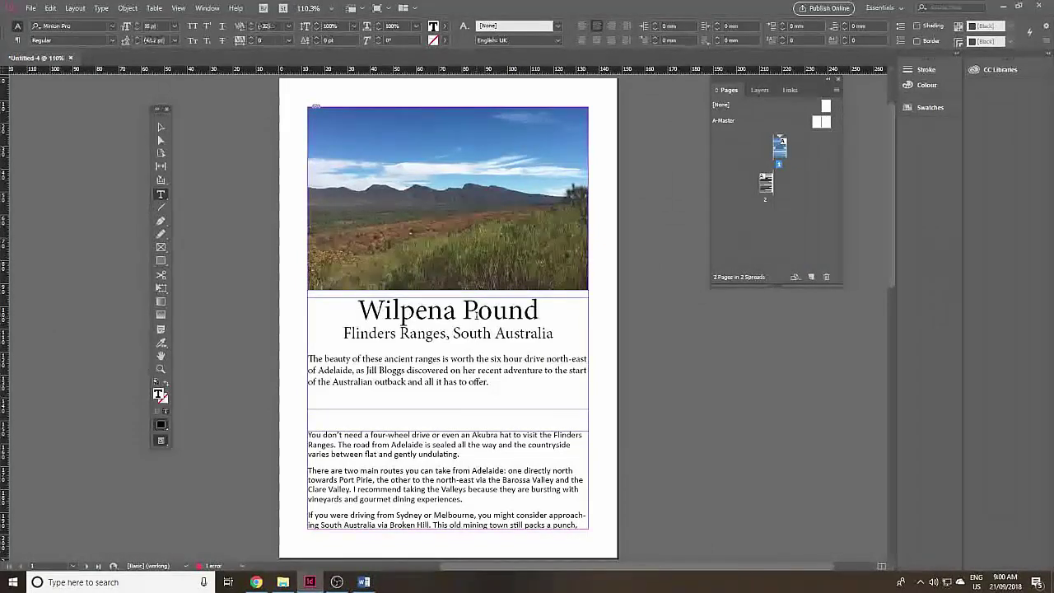
# Enlarge the "Wilpena Pound" heading line to 43 pt and deselect it.
pyautogui.tripleClick(476, 314)
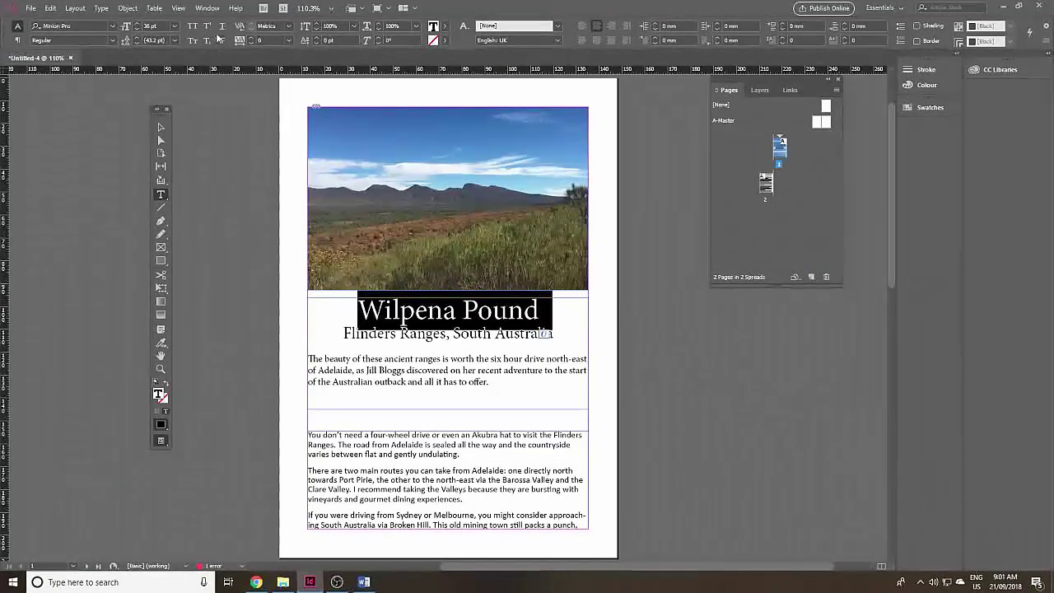
pyautogui.click(136, 24)
pyautogui.click(136, 24)
pyautogui.click(136, 24)
pyautogui.click(137, 24)
pyautogui.click(137, 24)
pyautogui.click(136, 24)
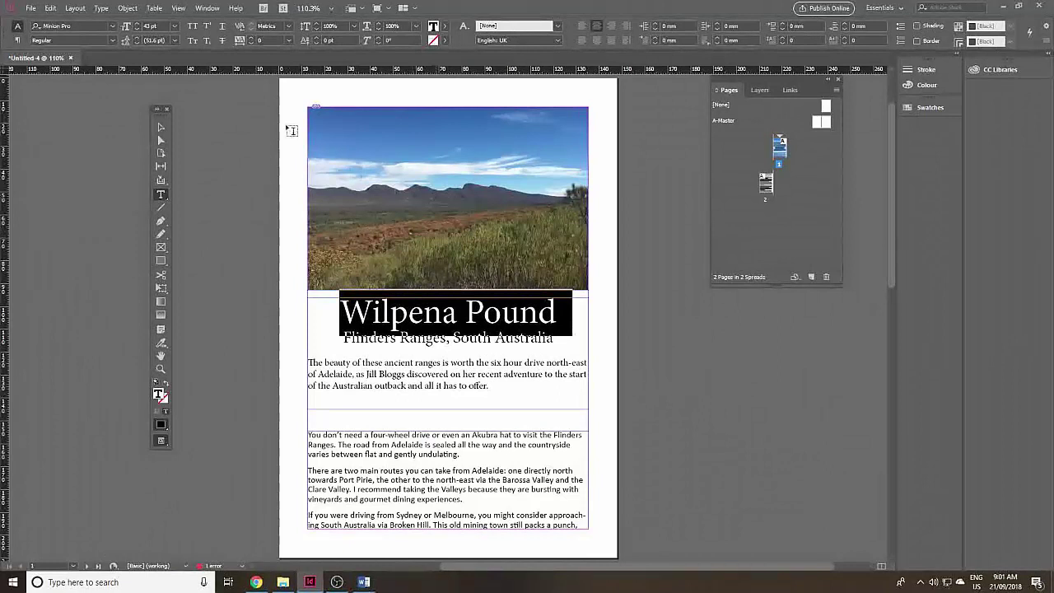
pyautogui.click(489, 324)
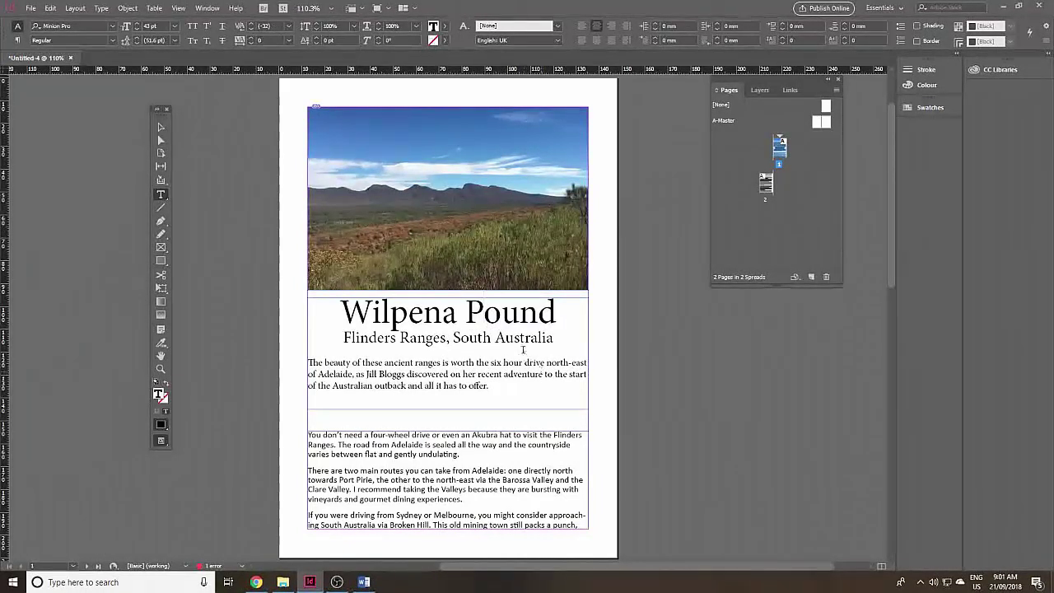
# Try 48 pt and 24 pt leading between "Wilpena Pound" and "Flinders Ranges, South Australia", and settle on 30 pt.
pyautogui.moveTo(519, 314); pyautogui.dragTo(524, 343)
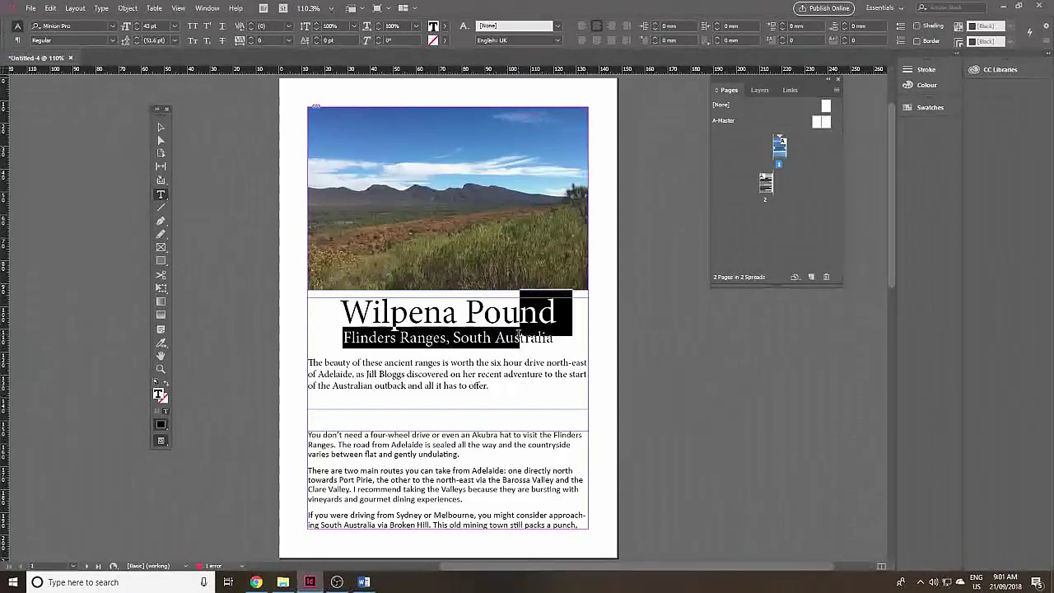
pyautogui.click(174, 41)
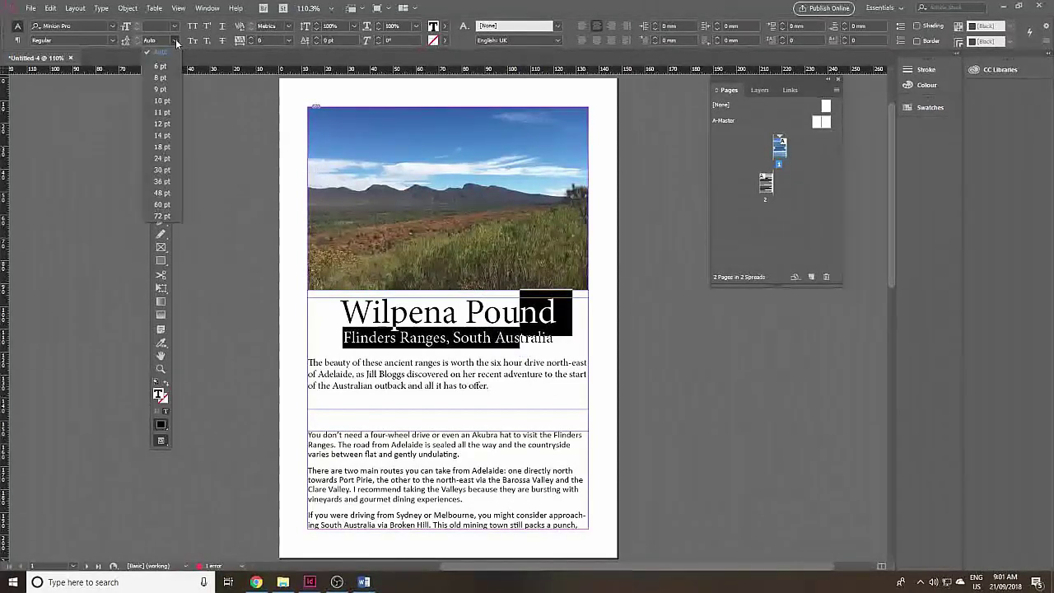
pyautogui.click(164, 193)
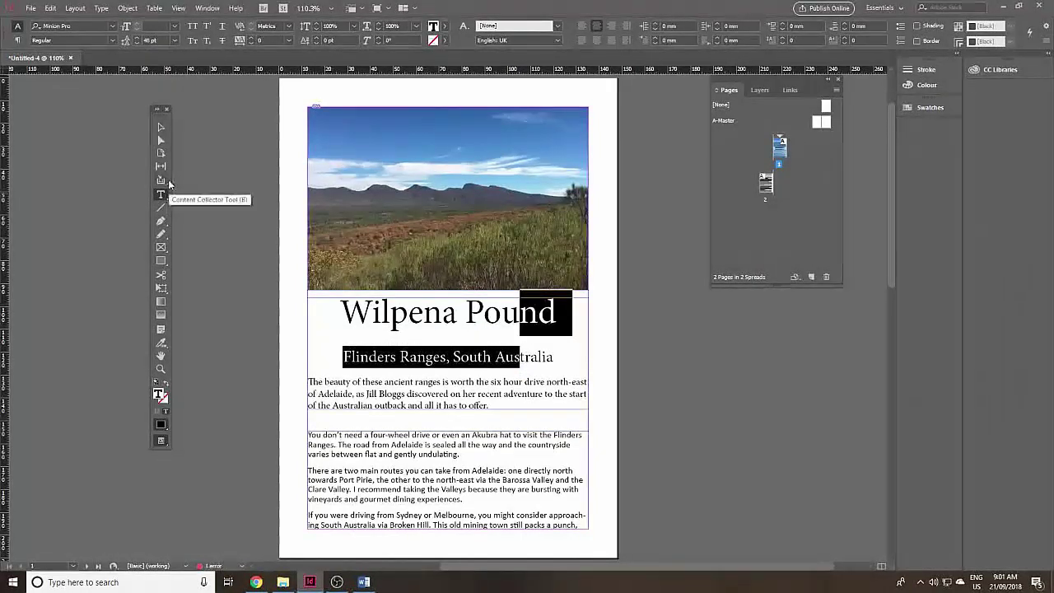
pyautogui.click(175, 41)
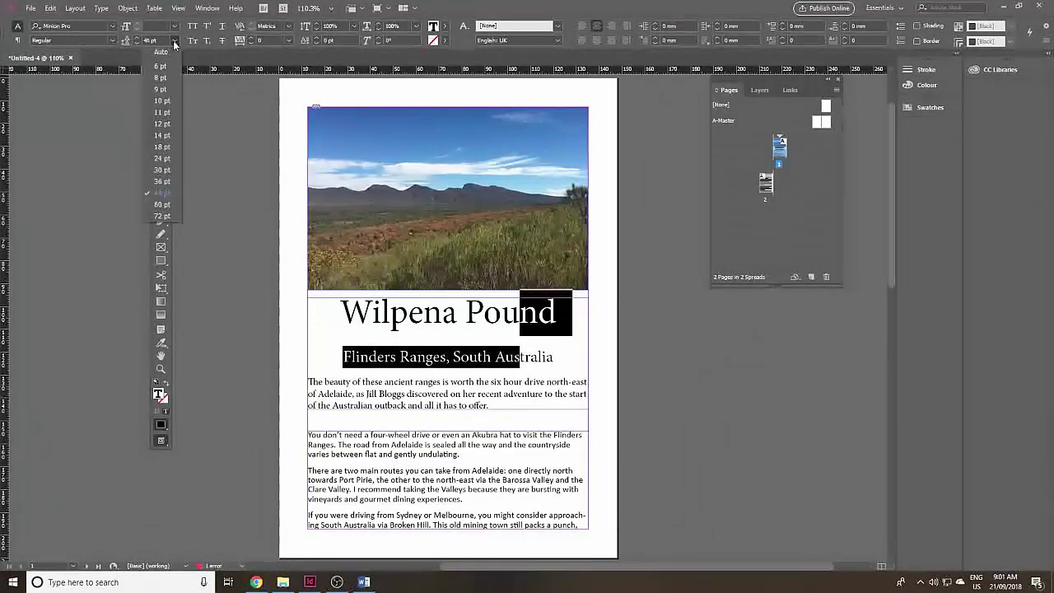
pyautogui.click(161, 159)
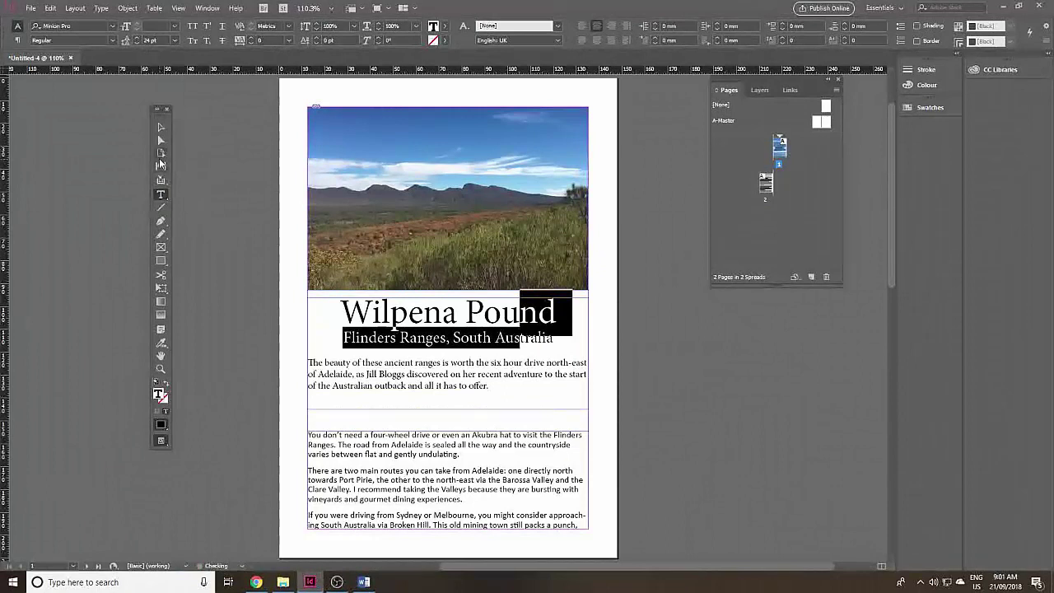
pyautogui.click(174, 40)
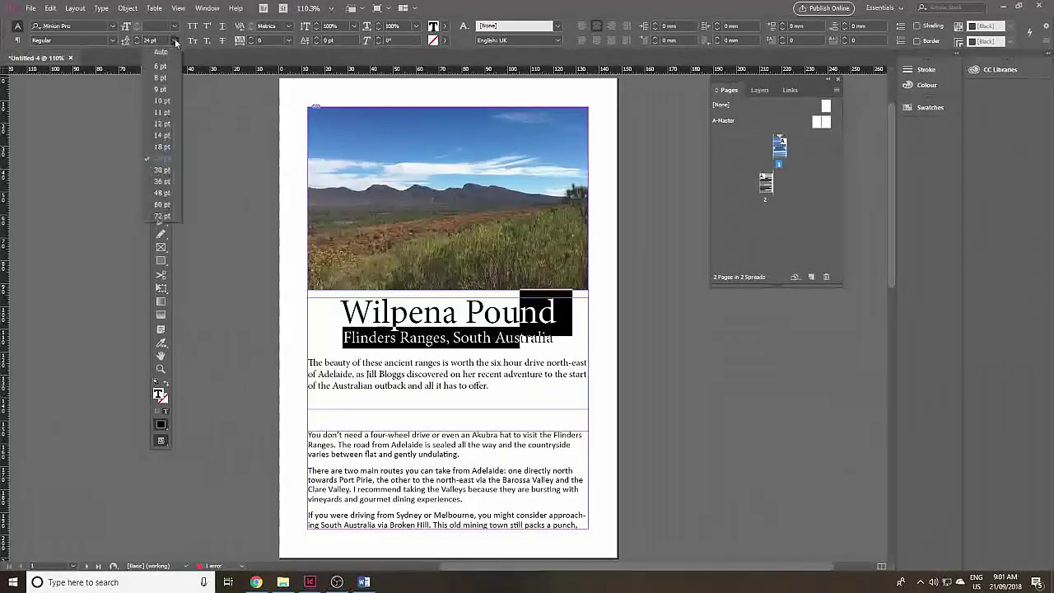
pyautogui.click(163, 170)
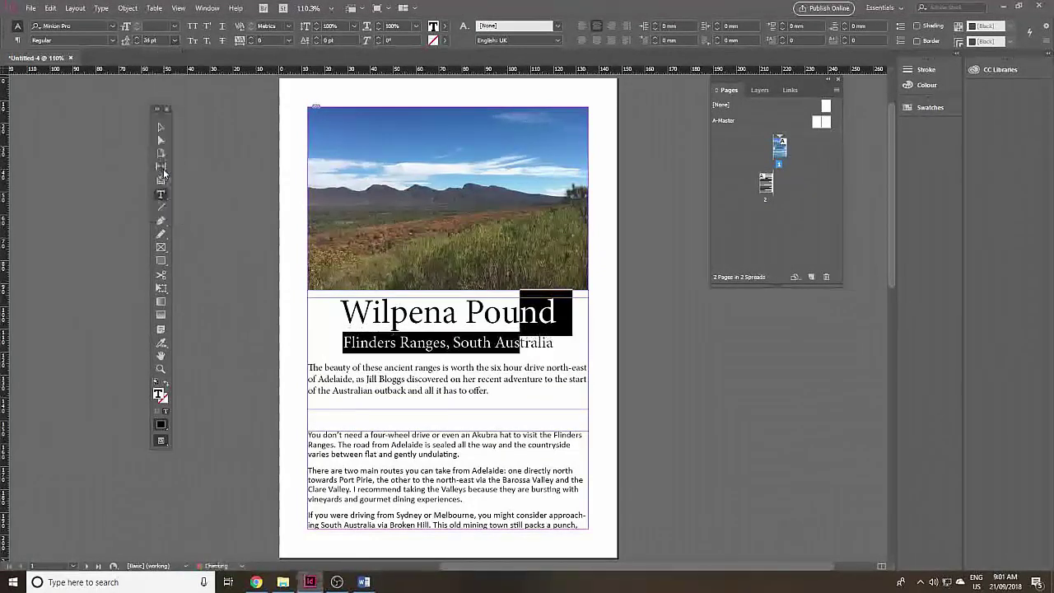
pyautogui.click(568, 341)
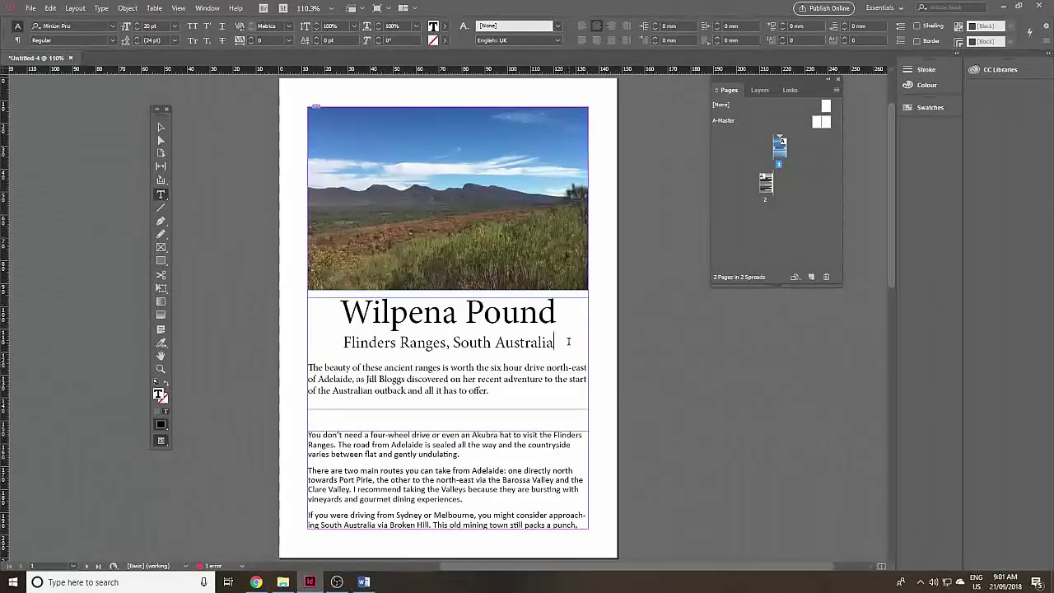
# Change the font of both heading lines, "Wilpena Pound" and "Flinders Ranges, South Australia", to Calibri.
pyautogui.moveTo(568, 342); pyautogui.dragTo(352, 283)
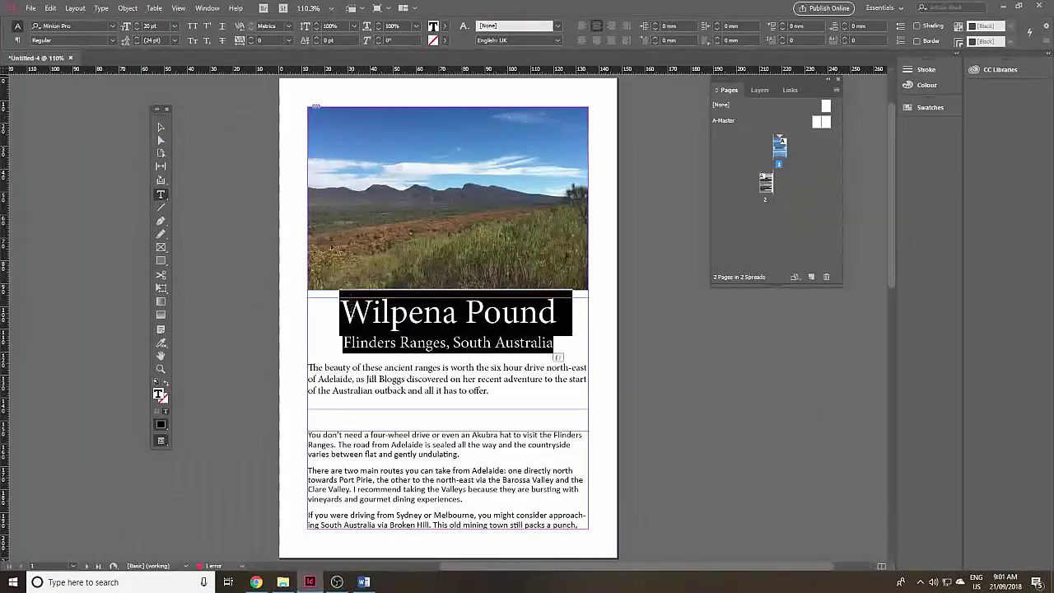
pyautogui.click(114, 30)
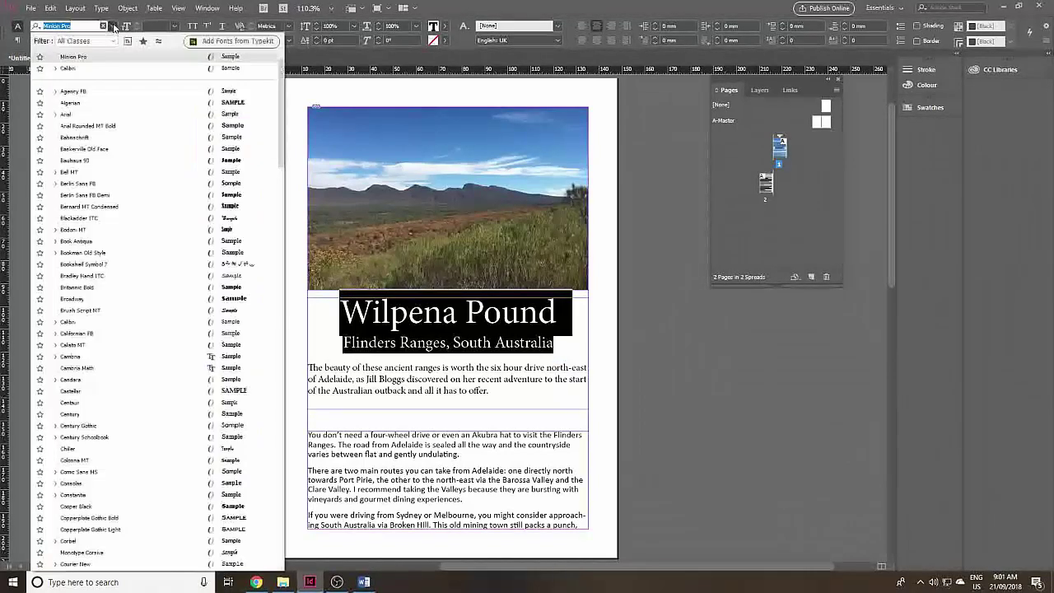
pyautogui.click(63, 69)
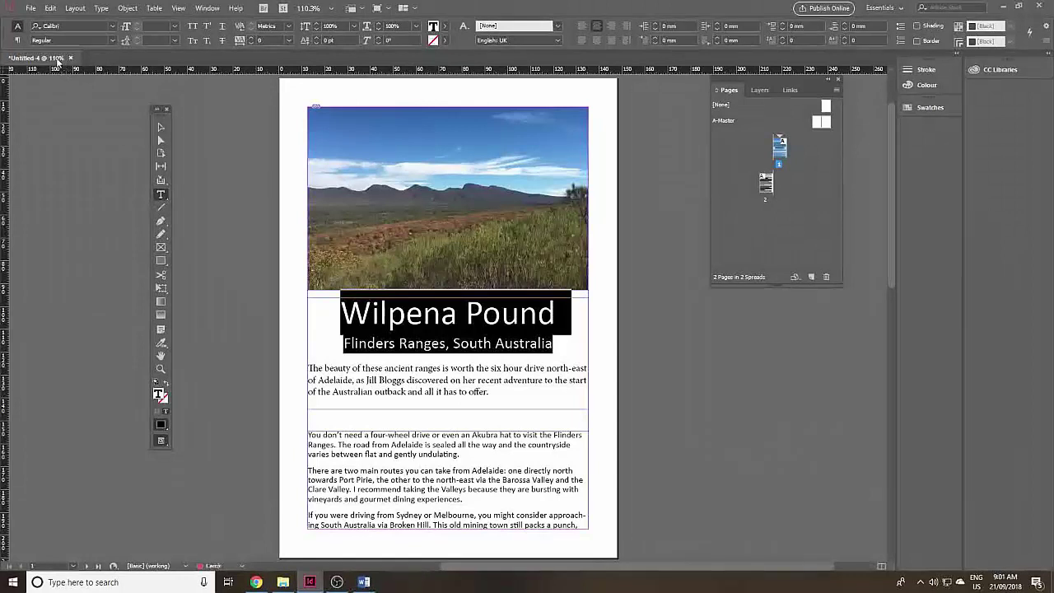
pyautogui.click(517, 338)
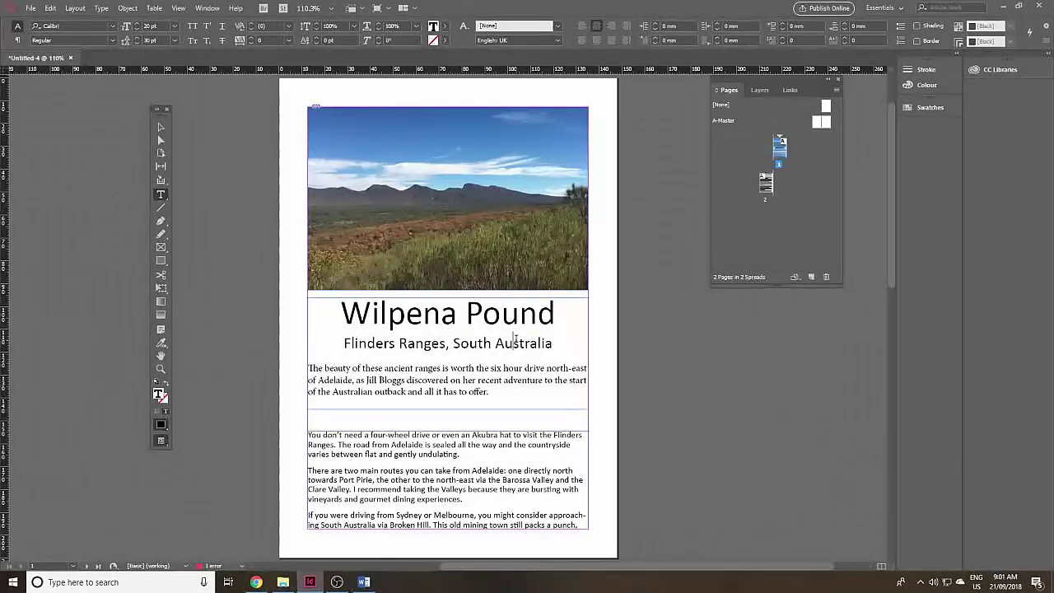
# Set the introductory paragraph below the heading in Calibri and justify it with the last line aligned left.
pyautogui.moveTo(489, 392); pyautogui.dragTo(308, 368)
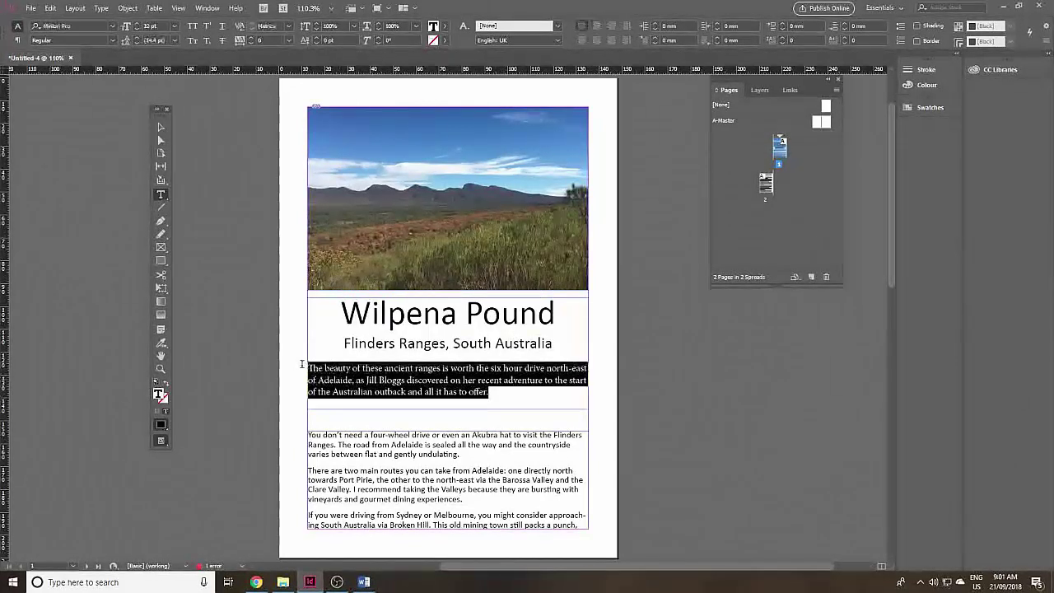
pyautogui.click(112, 27)
pyautogui.click(70, 60)
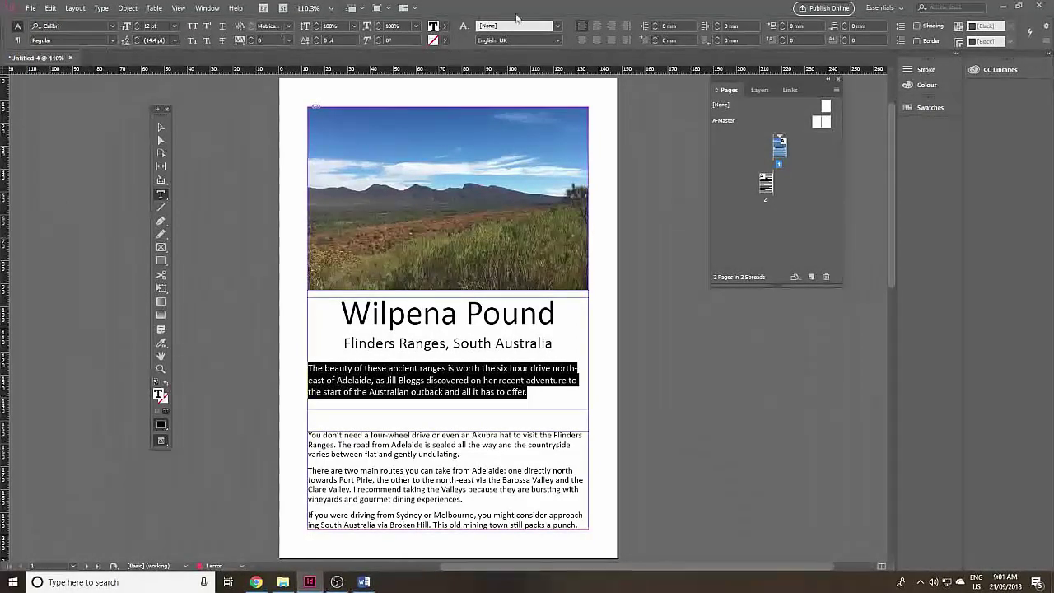
pyautogui.click(583, 40)
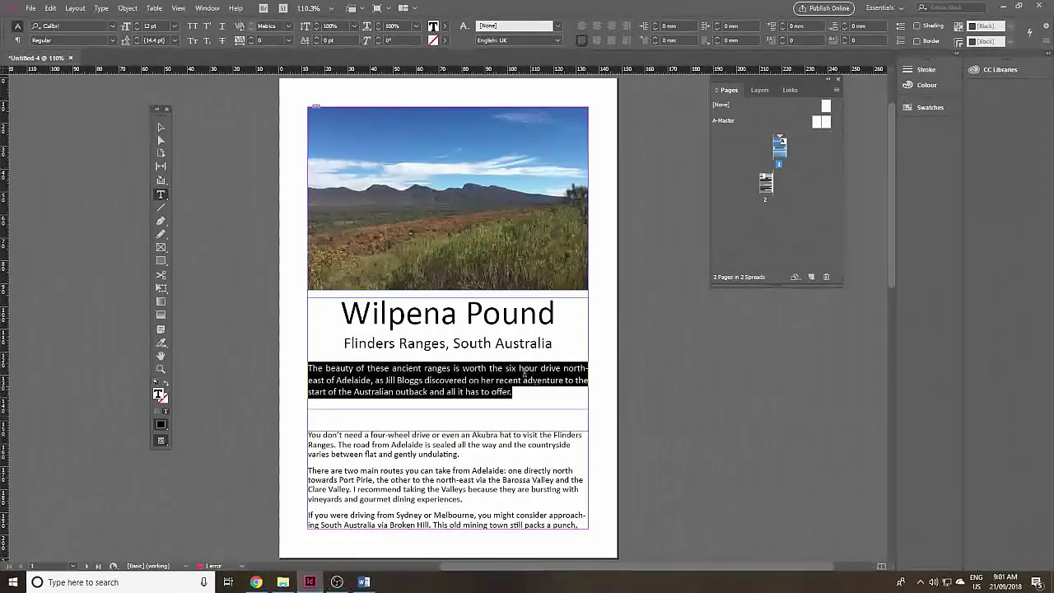
pyautogui.click(517, 367)
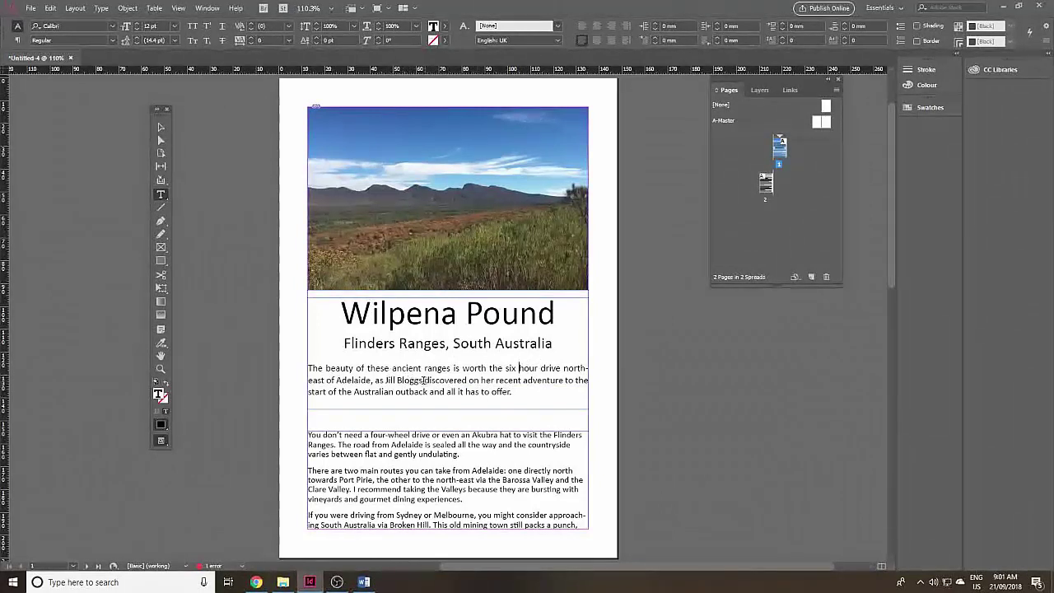
# Make the person's name in the introductory paragraph bold.
pyautogui.moveTo(423, 379); pyautogui.dragTo(387, 380)
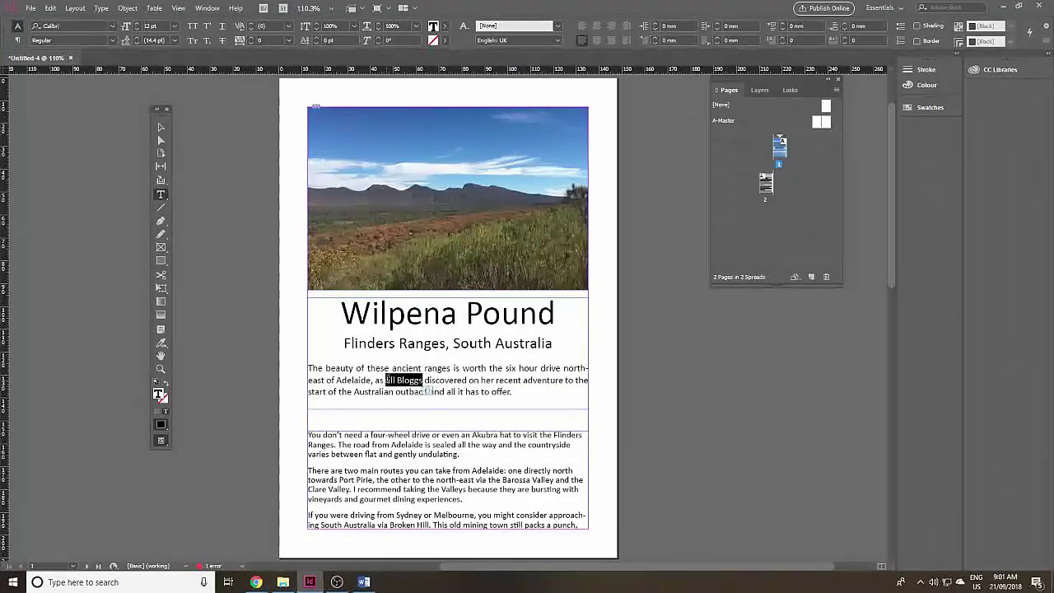
pyautogui.click(111, 40)
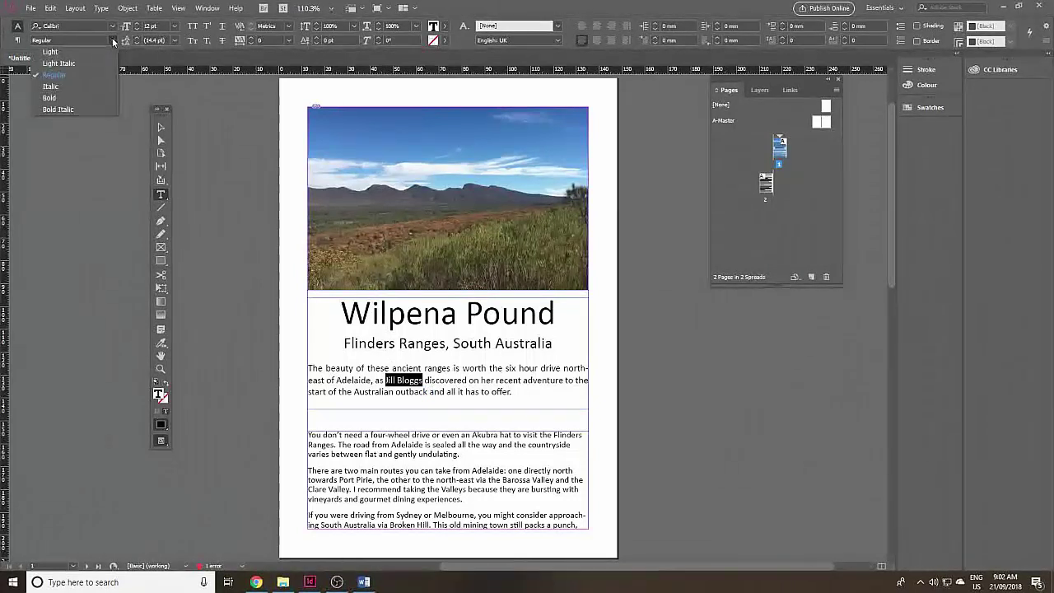
pyautogui.click(49, 98)
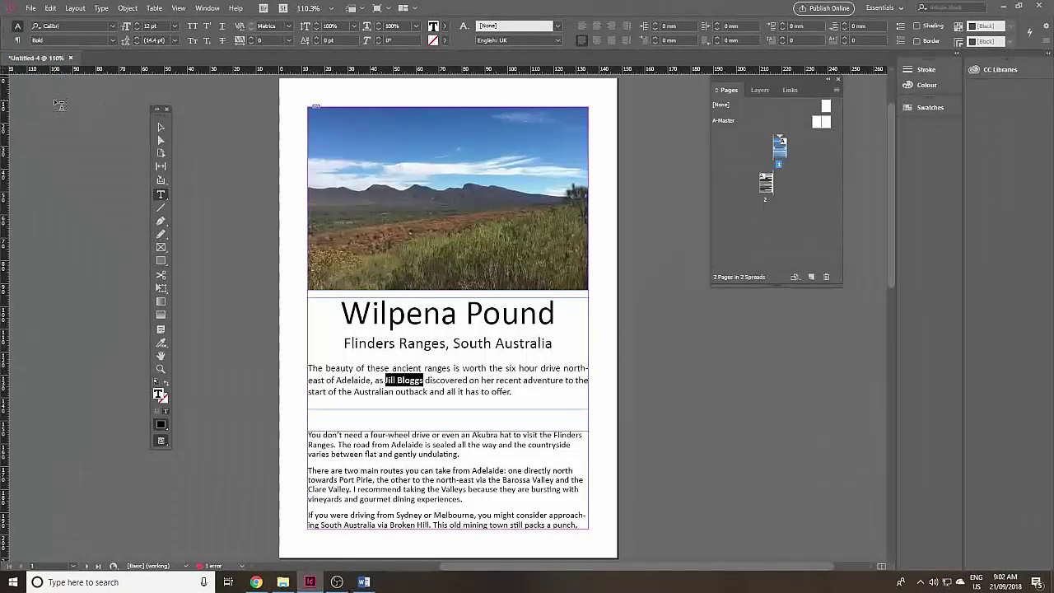
pyautogui.click(450, 342)
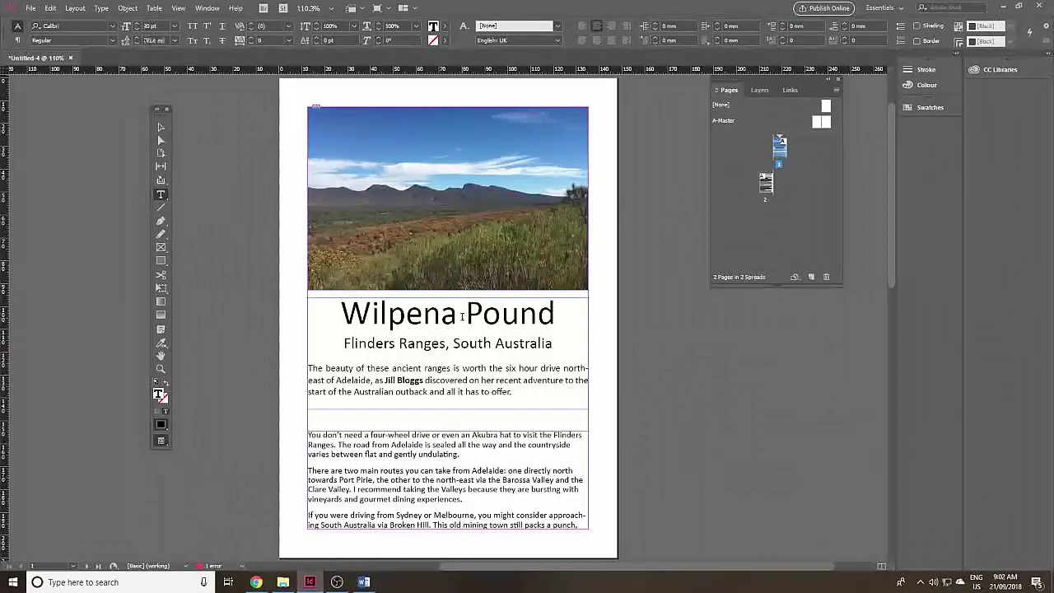
# Colour the "Wilpena Pound" heading line orange, RGB 232, 137, 16 (e88910).
pyautogui.moveTo(327, 310); pyautogui.dragTo(559, 311)
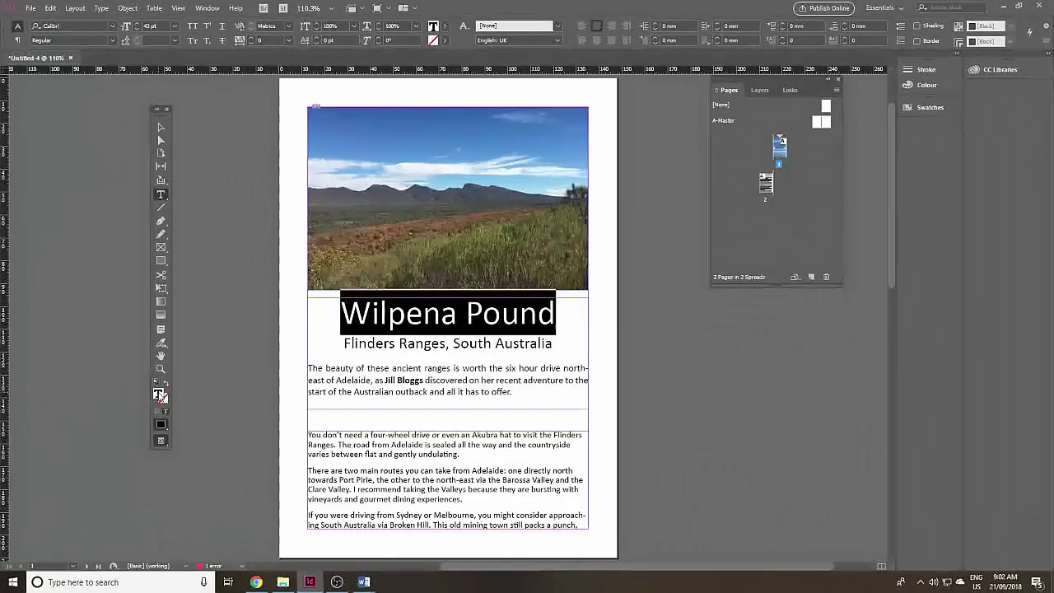
pyautogui.doubleClick(160, 396)
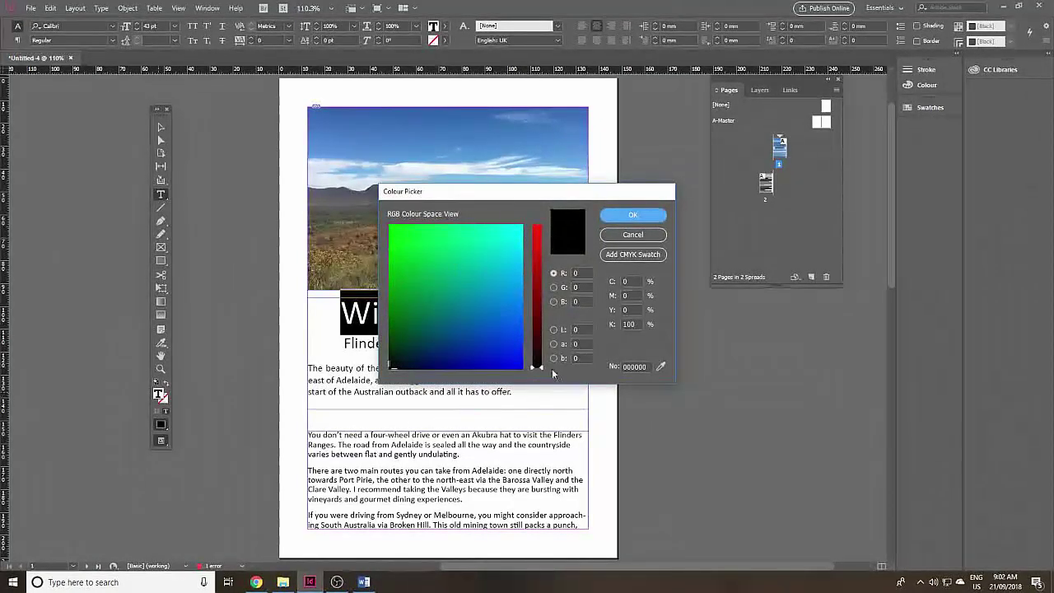
pyautogui.moveTo(541, 371); pyautogui.dragTo(542, 239)
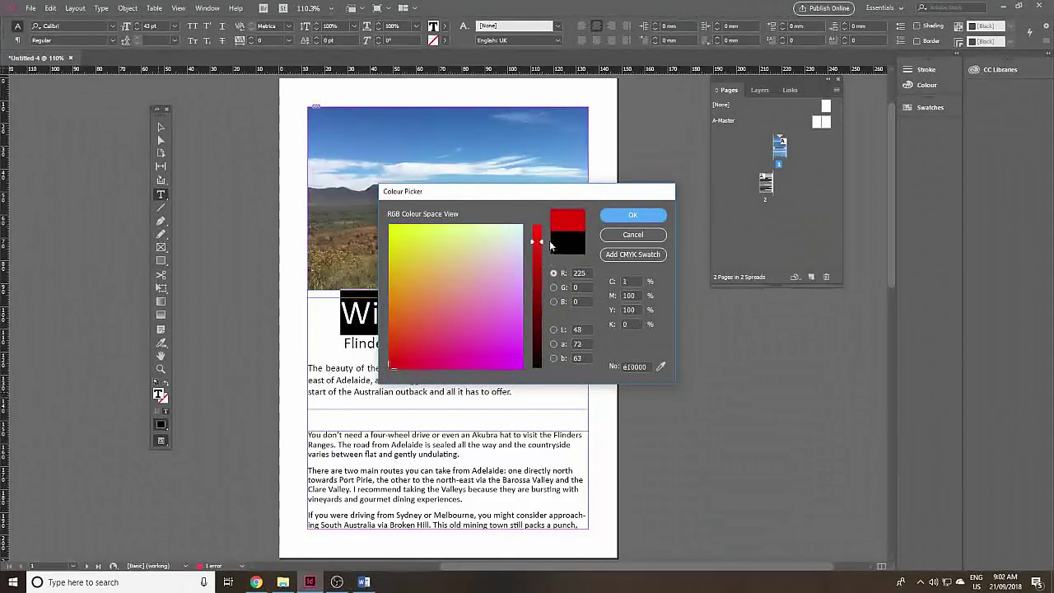
pyautogui.click(399, 309)
pyautogui.moveTo(400, 301); pyautogui.dragTo(397, 292)
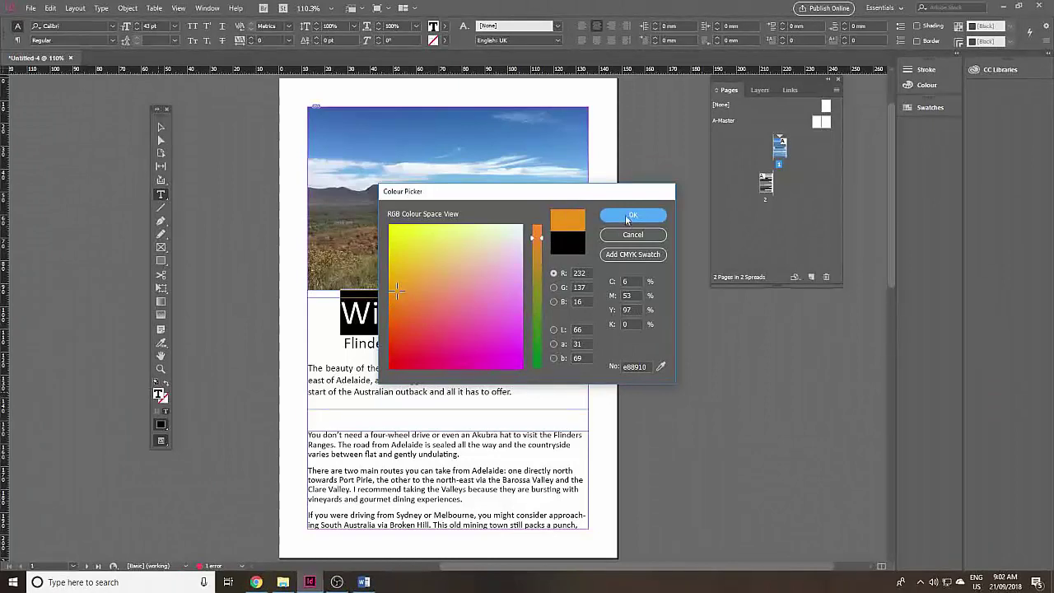
pyautogui.click(631, 215)
# Colour the "Flinders Ranges, South Australia" line with the cyan swatch C=100 M=0 Y=0 K=0 and deselect it.
pyautogui.click(430, 344)
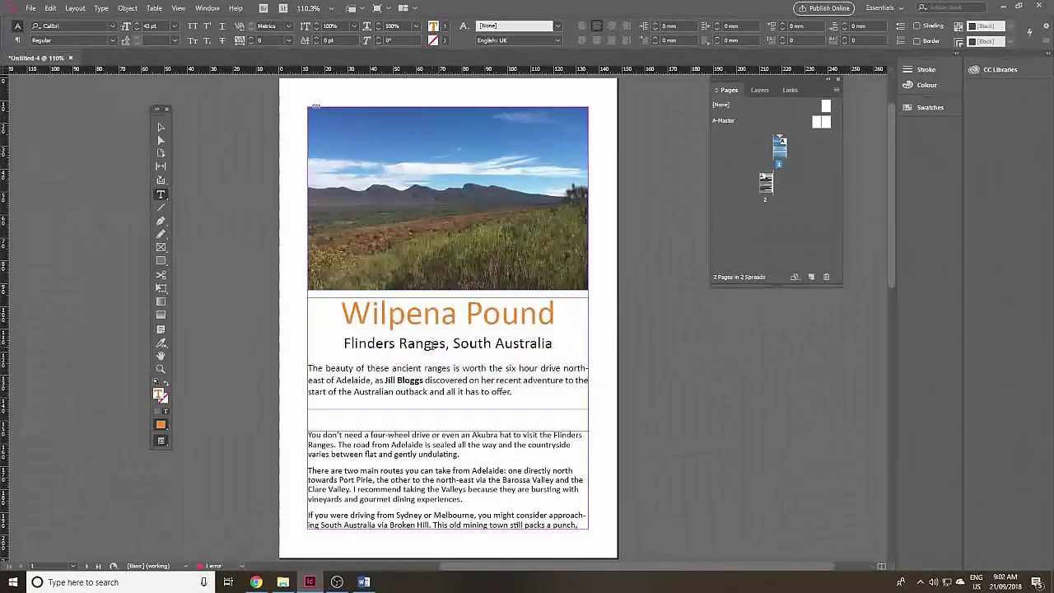
pyautogui.tripleClick(432, 344)
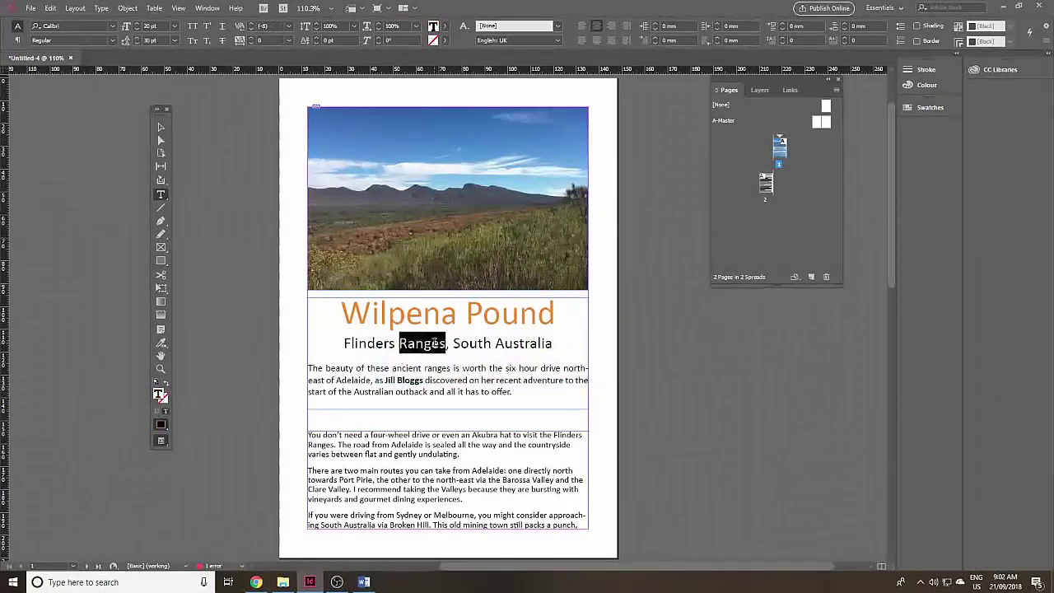
pyautogui.click(445, 27)
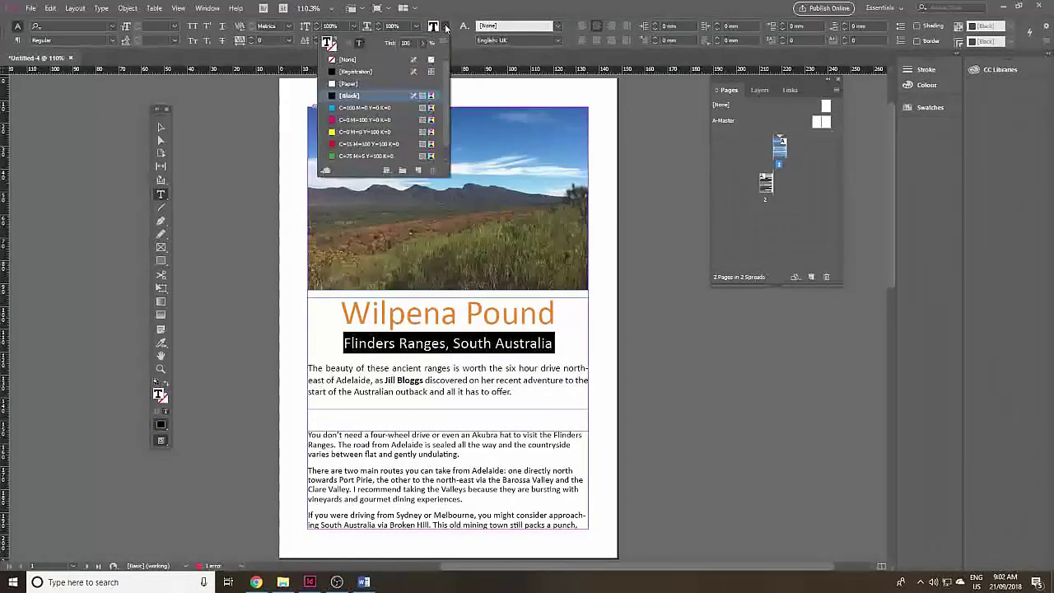
pyautogui.click(389, 111)
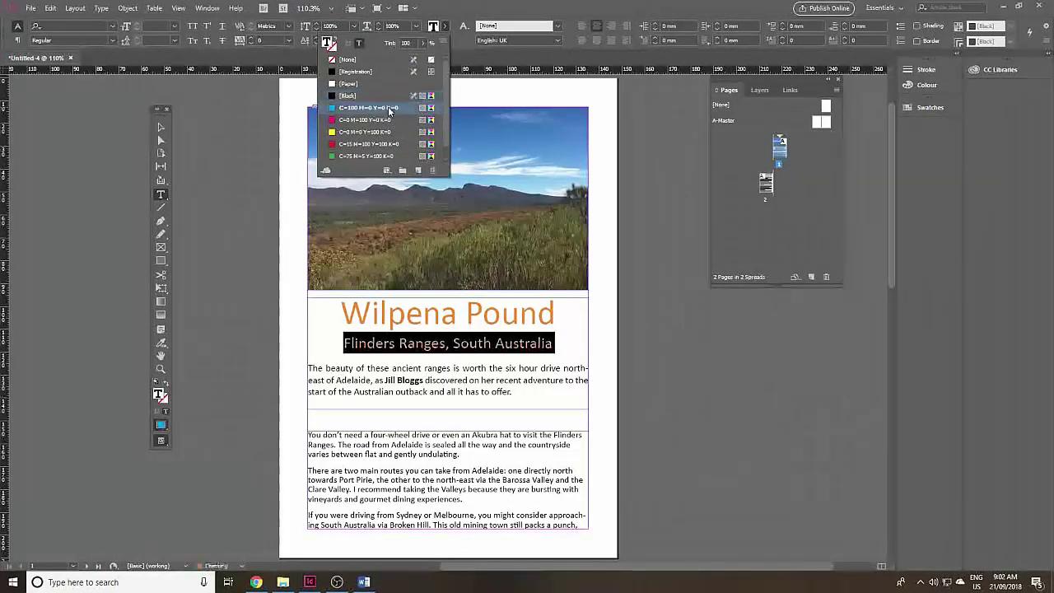
pyautogui.click(496, 342)
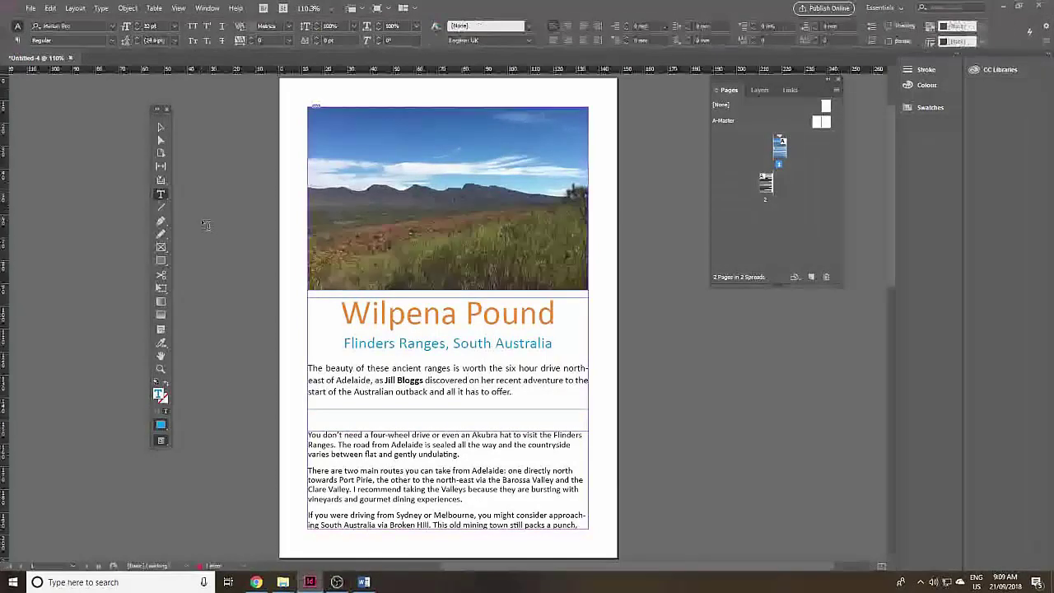
# Extend the body text frame's top edge up to meet the introduction frame, giving it a height of about 52.3 mm.
pyautogui.click(162, 127)
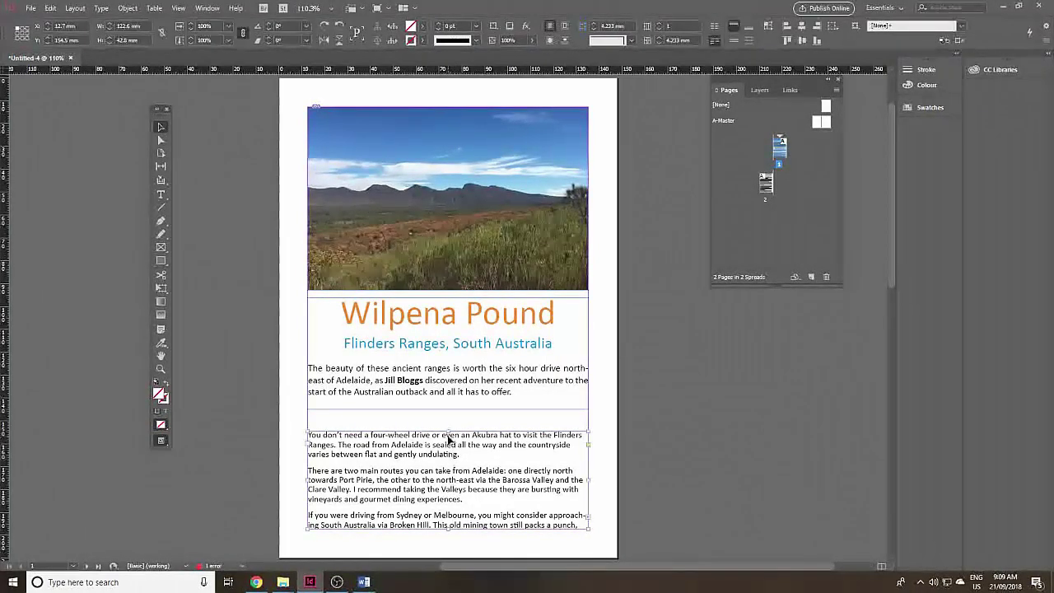
pyautogui.moveTo(449, 429); pyautogui.dragTo(460, 414)
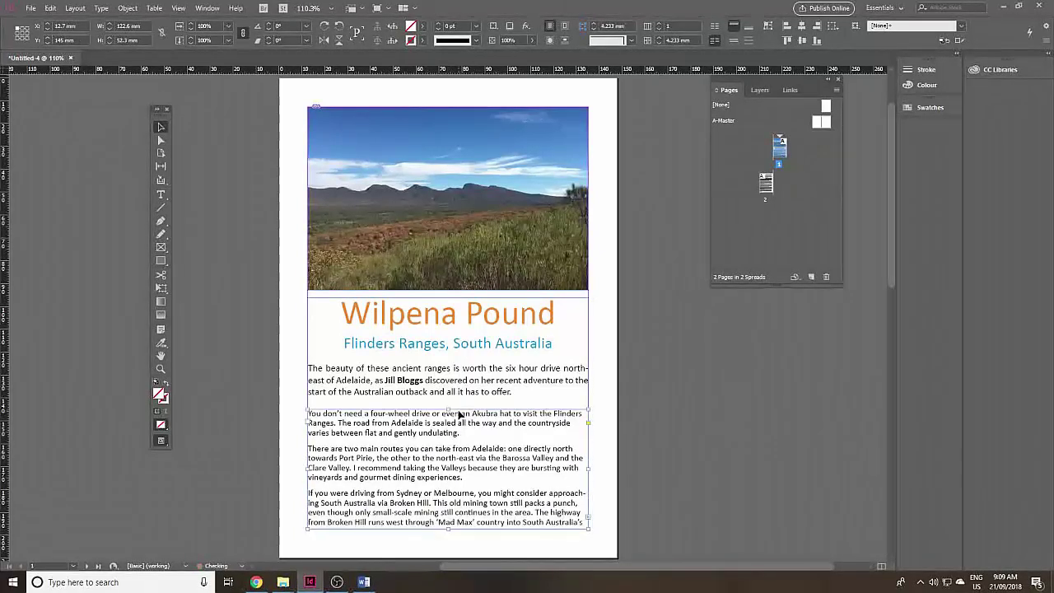
# Select all the body text in the threaded story and change its font to Minion Pro.
pyautogui.click(161, 195)
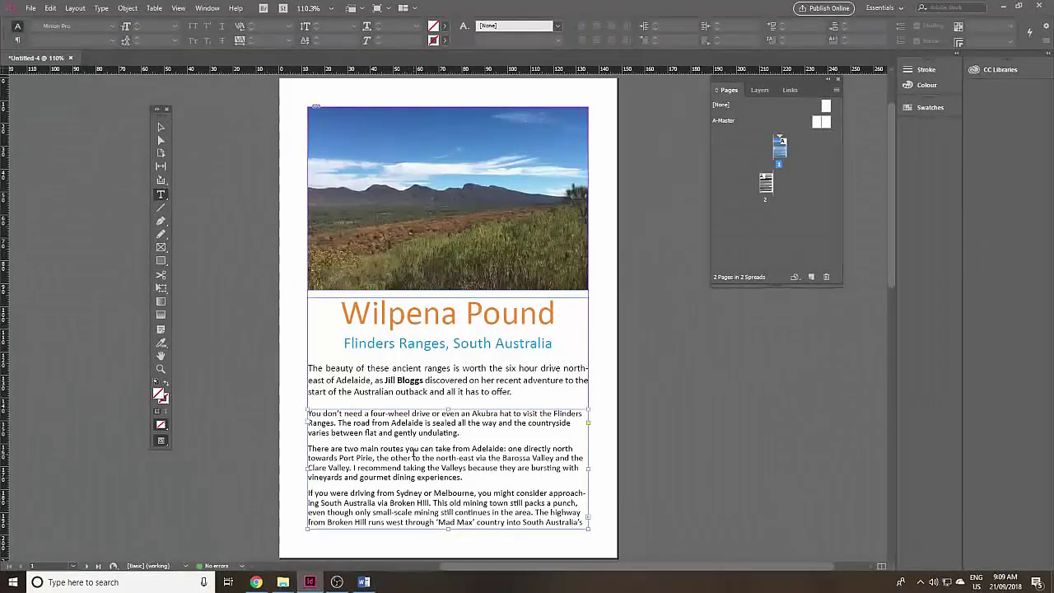
pyautogui.click(414, 455)
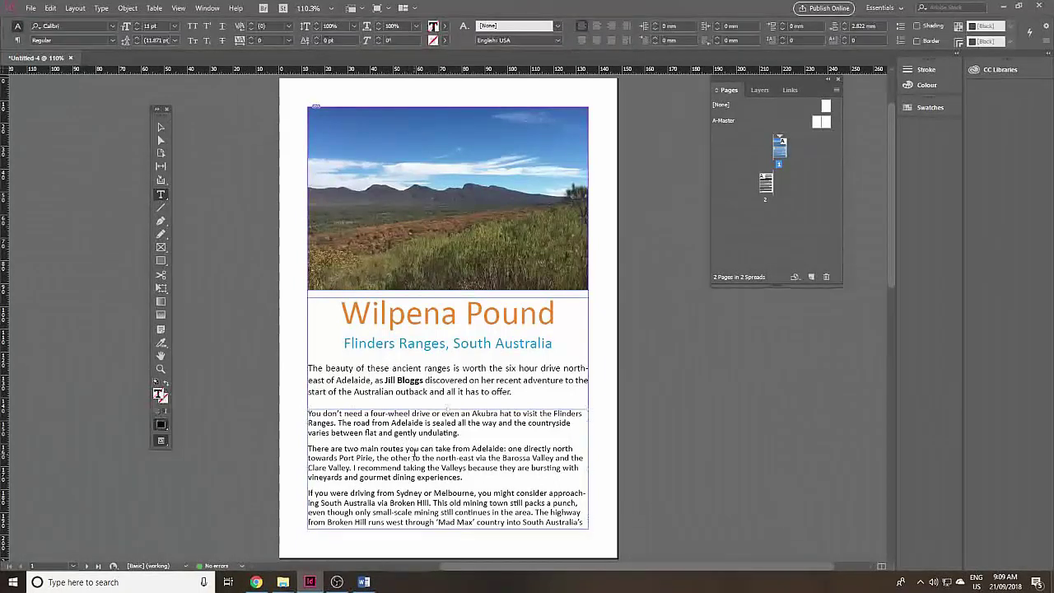
pyautogui.click(51, 7)
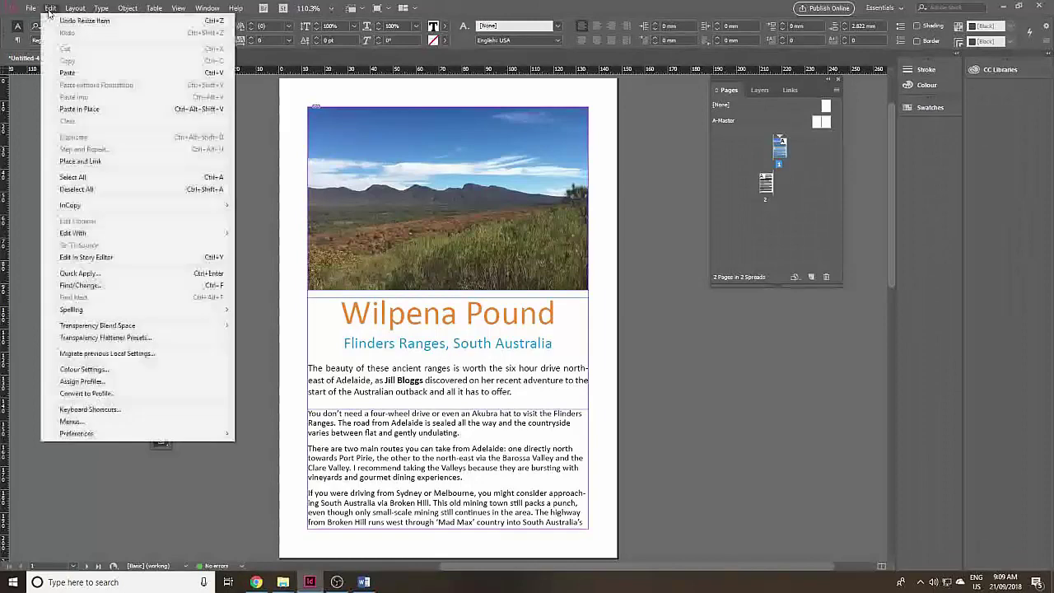
pyautogui.click(104, 178)
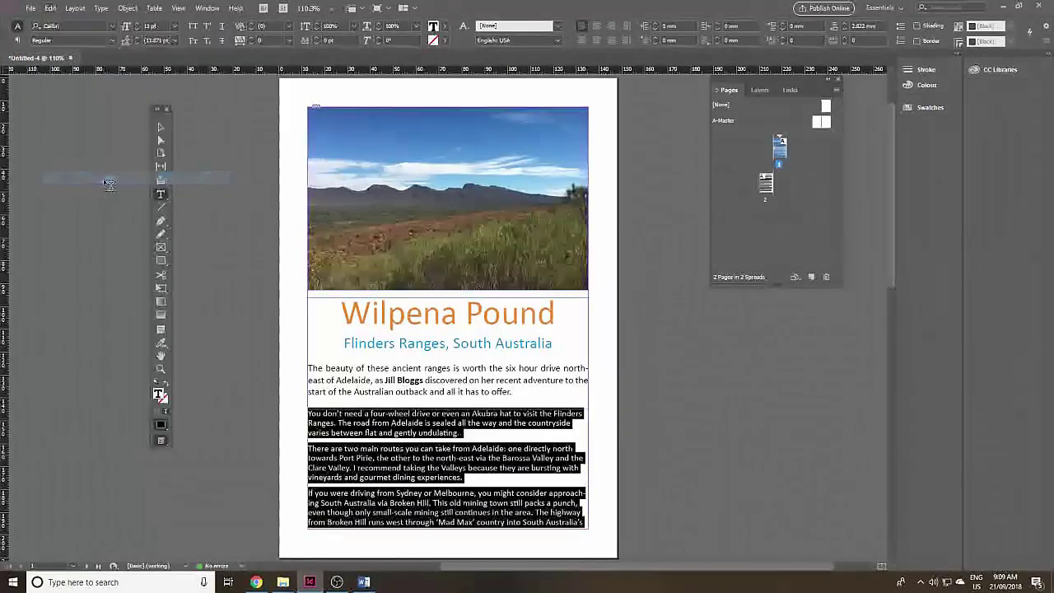
pyautogui.click(112, 26)
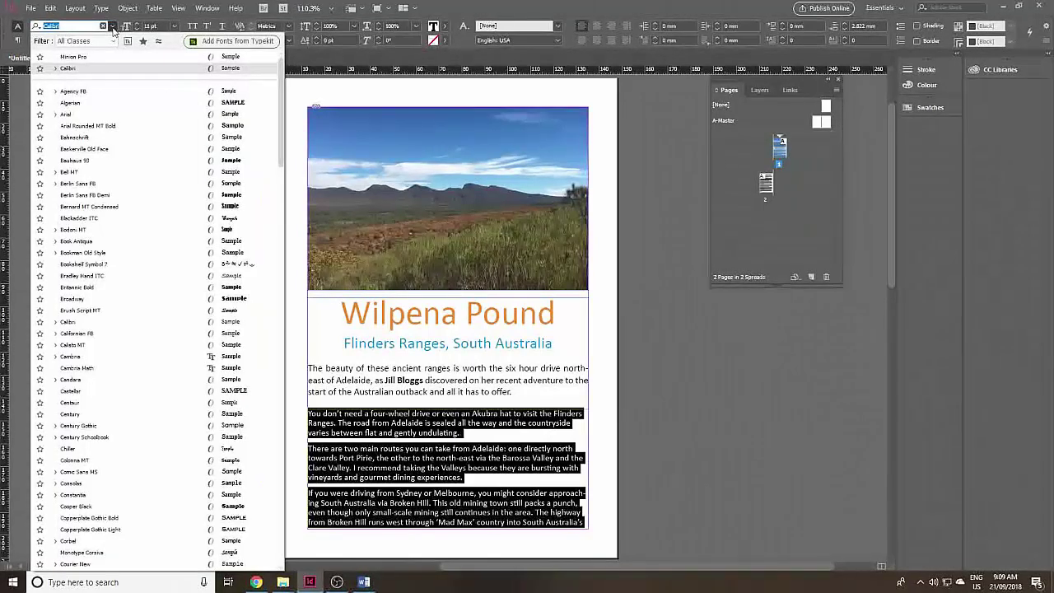
pyautogui.click(82, 57)
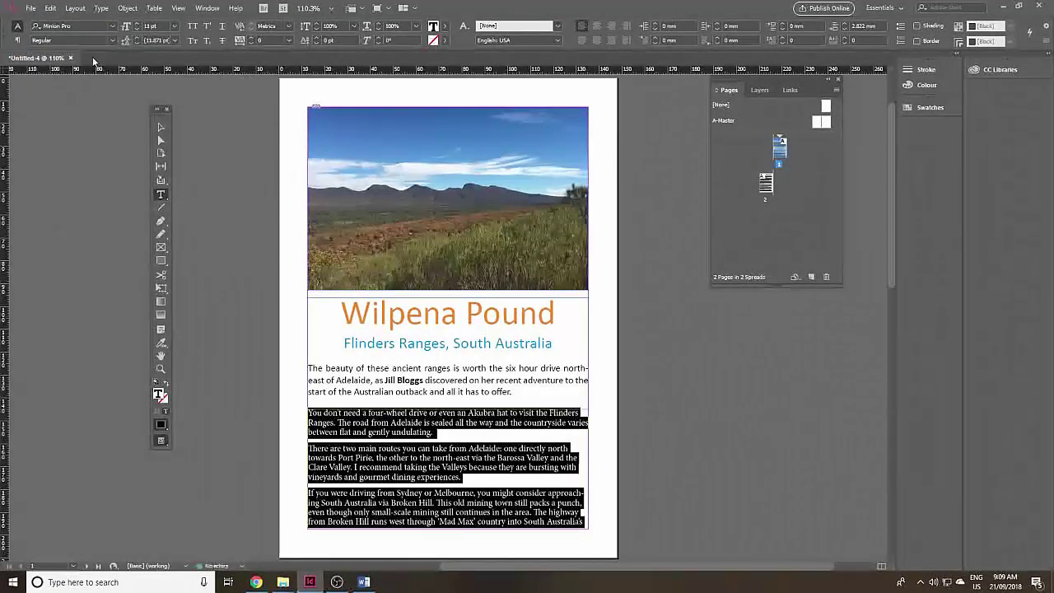
# Set the selected body text to a size of 11.36 pt with 14 pt leading.
pyautogui.tripleClick(149, 27)
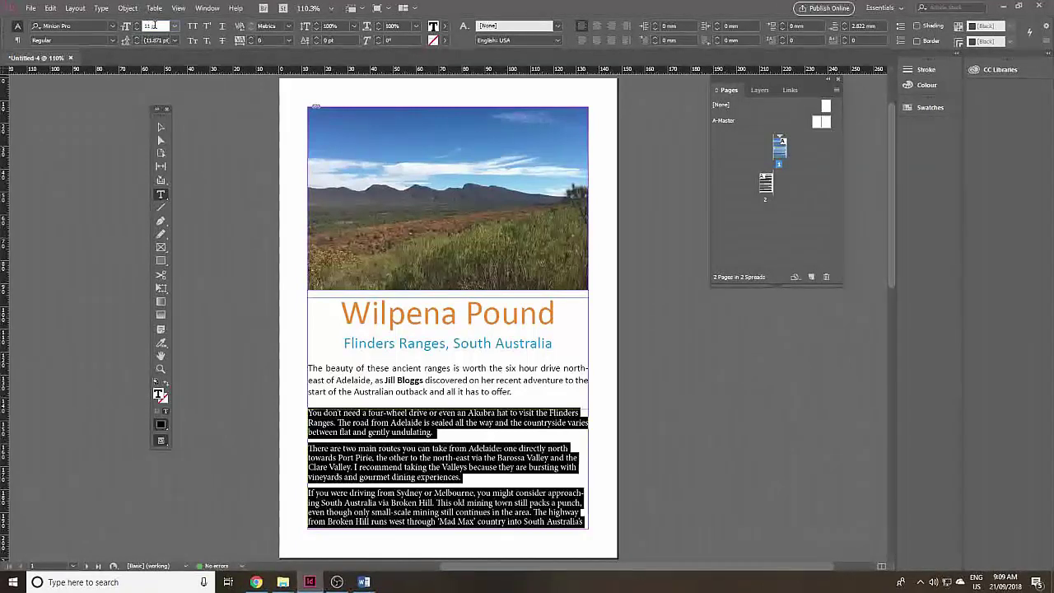
pyautogui.write('11.36')
pyautogui.press('Return')
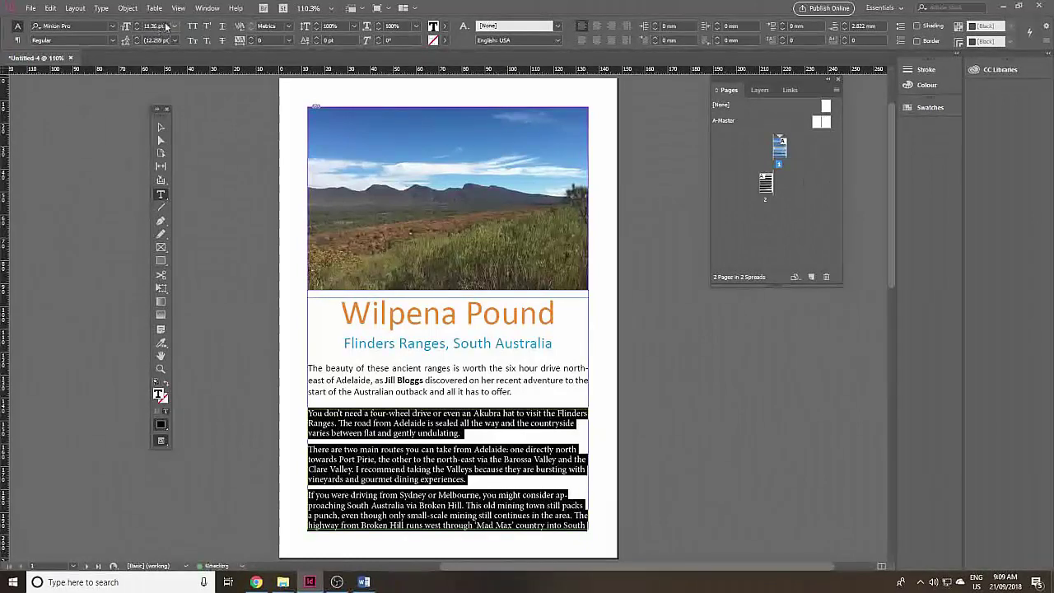
pyautogui.click(173, 42)
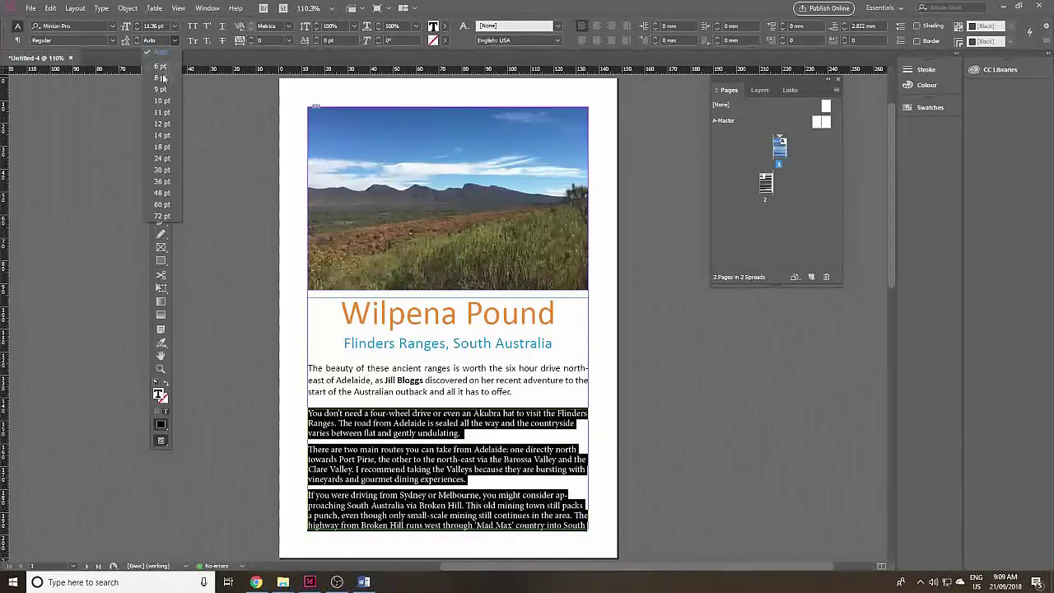
pyautogui.click(161, 136)
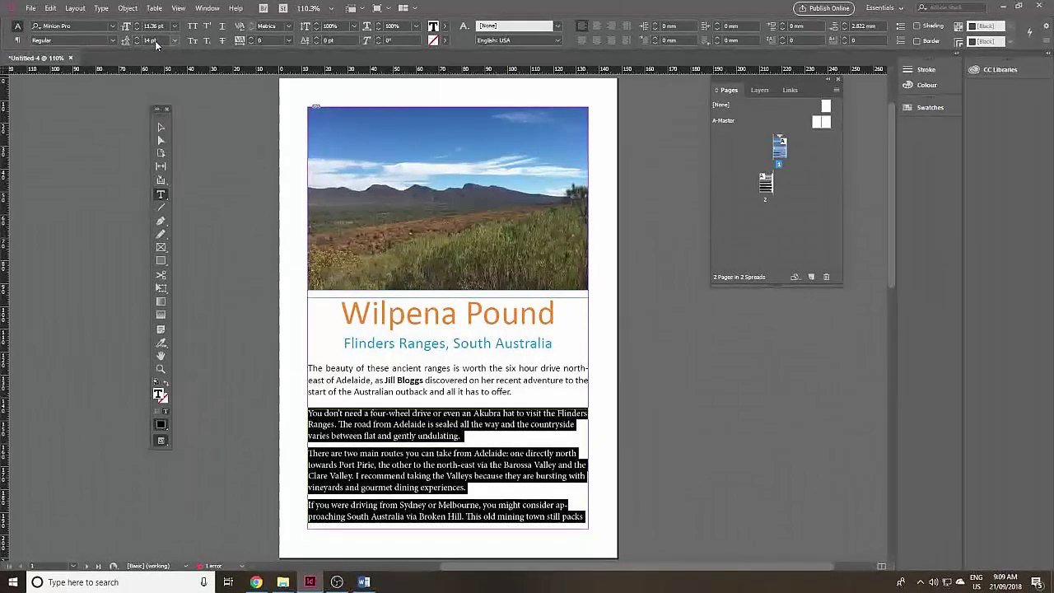
pyautogui.doubleClick(766, 182)
pyautogui.doubleClick(780, 149)
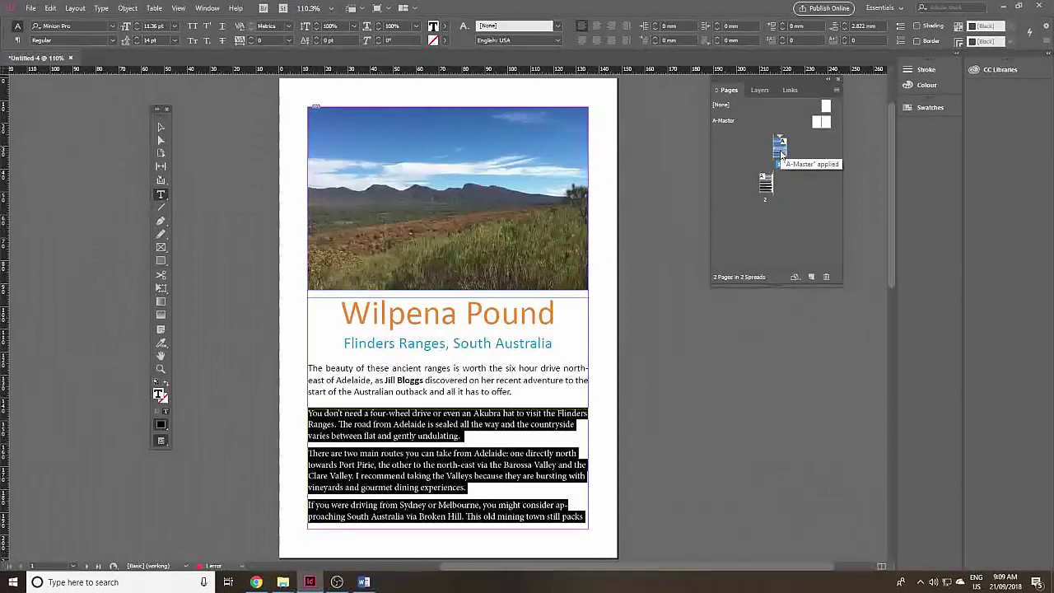
# Justify the body text with the last line aligned left and reduce the space after paragraphs to 0 mm.
pyautogui.click(580, 40)
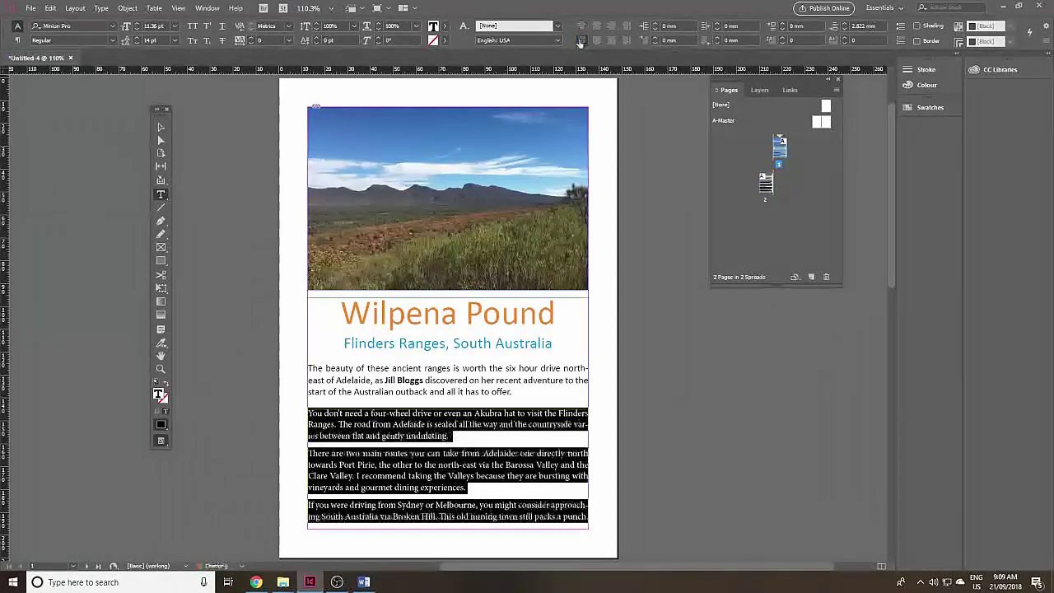
pyautogui.click(844, 30)
pyautogui.click(844, 30)
pyautogui.click(844, 30)
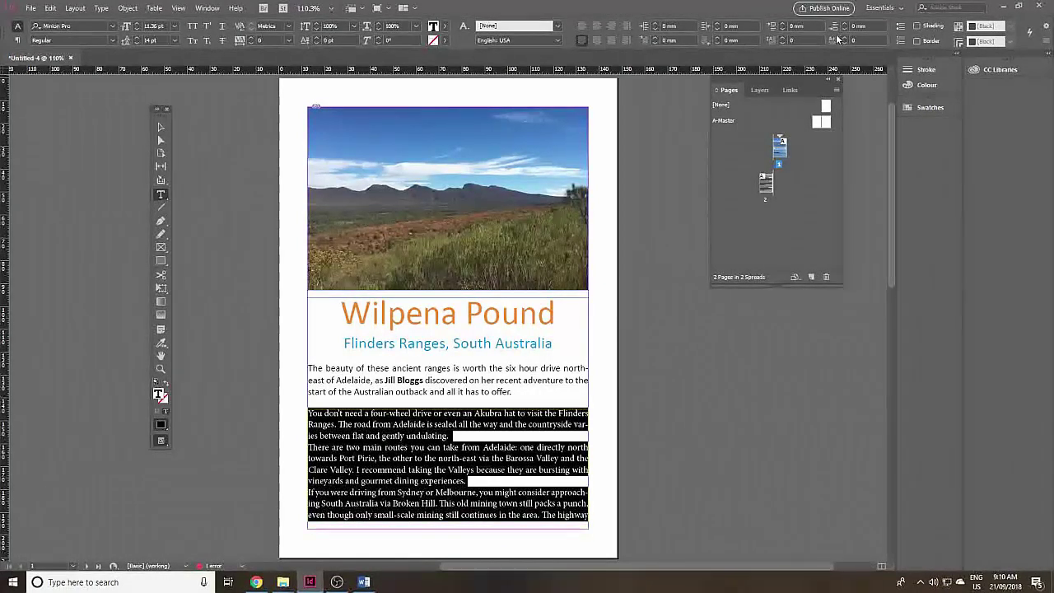
# Give all body paragraphs a 5 mm first-line indent and turn off hyphenation, checking both pages.
pyautogui.click(101, 7)
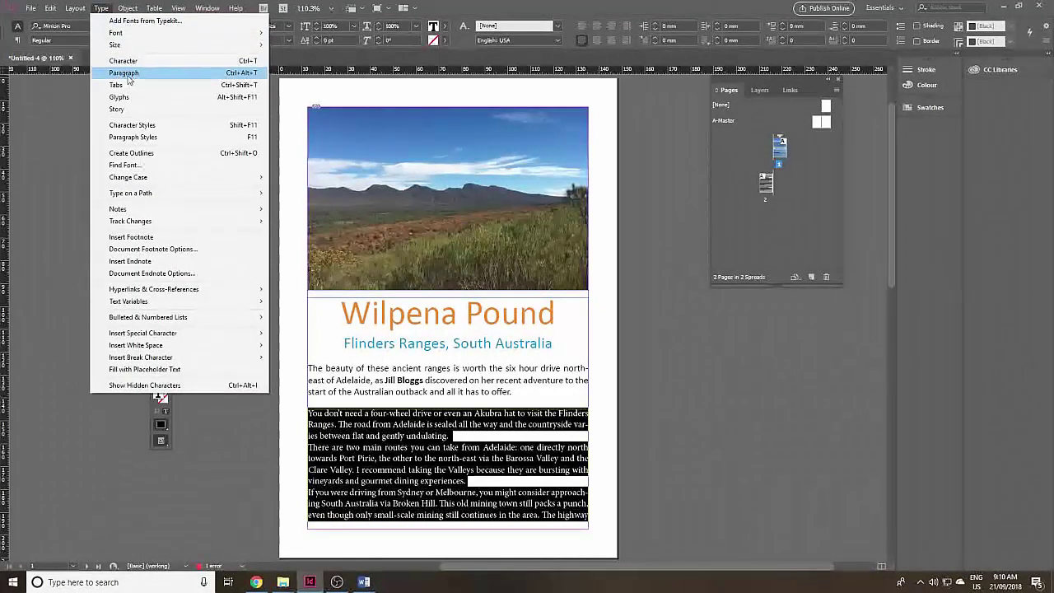
pyautogui.click(128, 75)
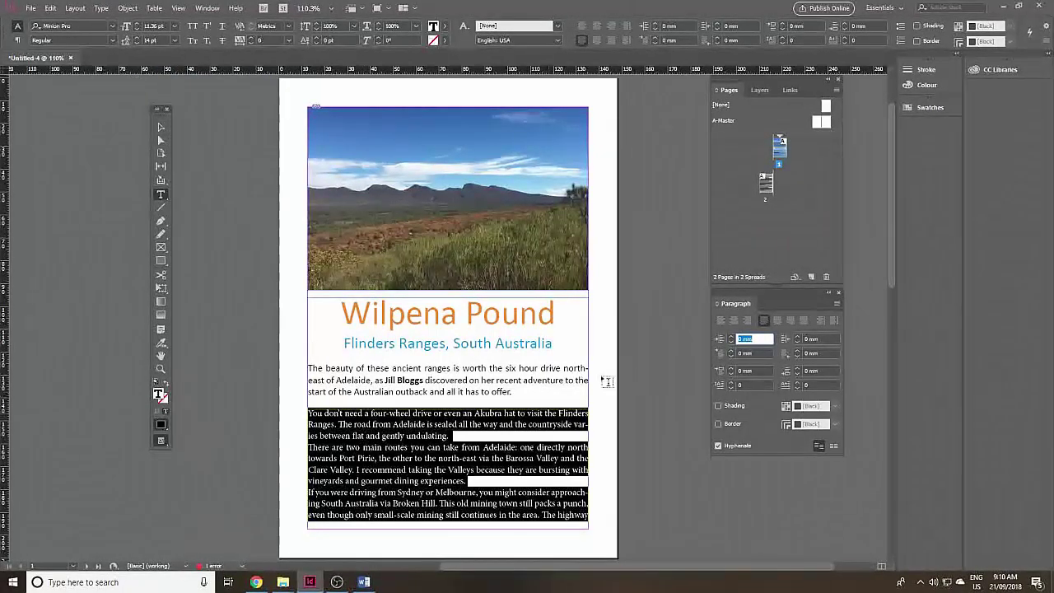
pyautogui.click(731, 354)
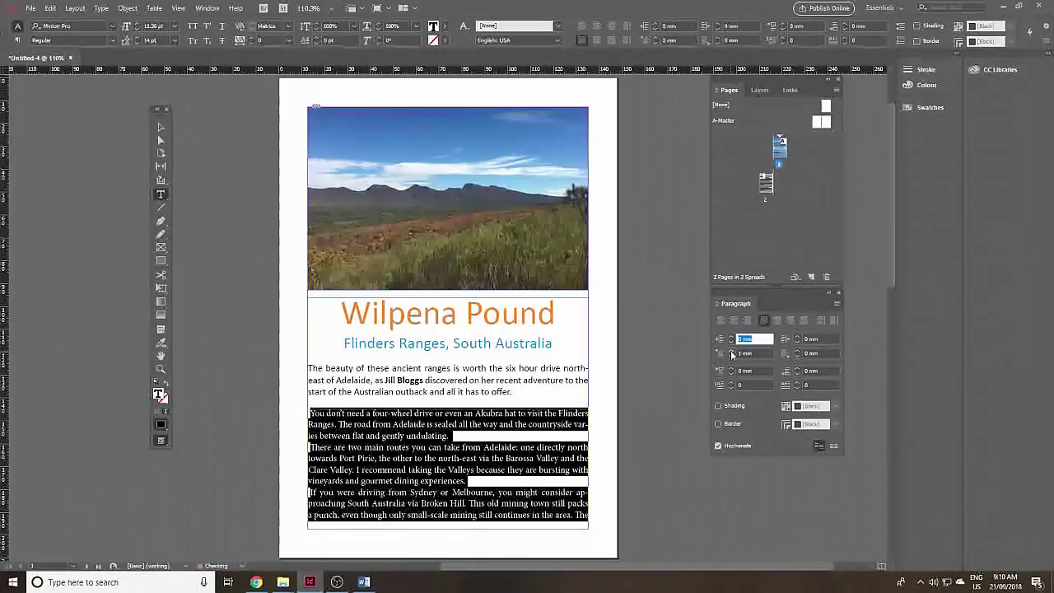
pyautogui.click(732, 354)
pyautogui.click(732, 352)
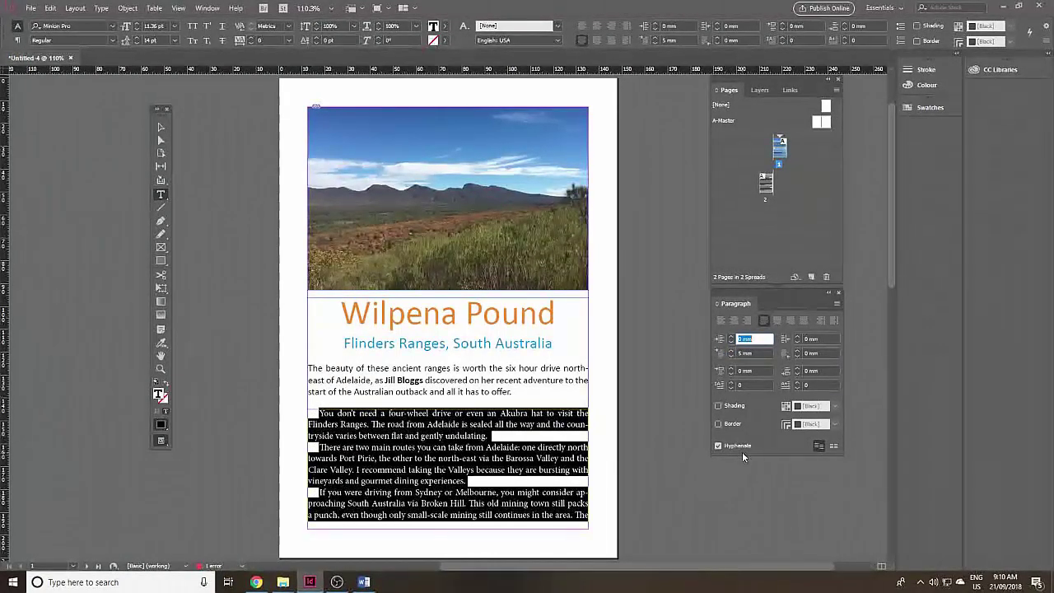
pyautogui.click(718, 446)
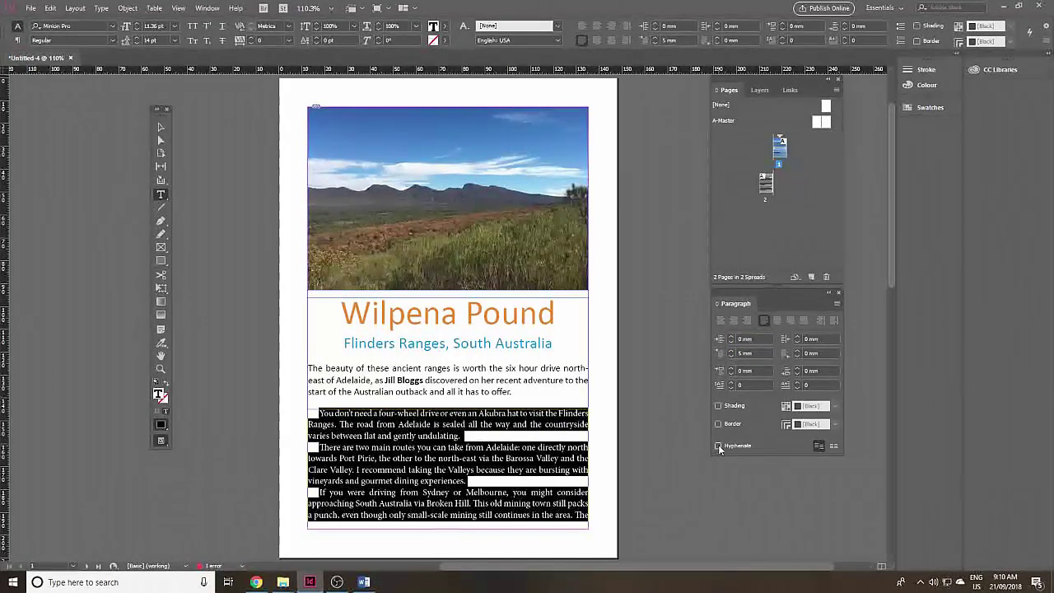
pyautogui.doubleClick(766, 183)
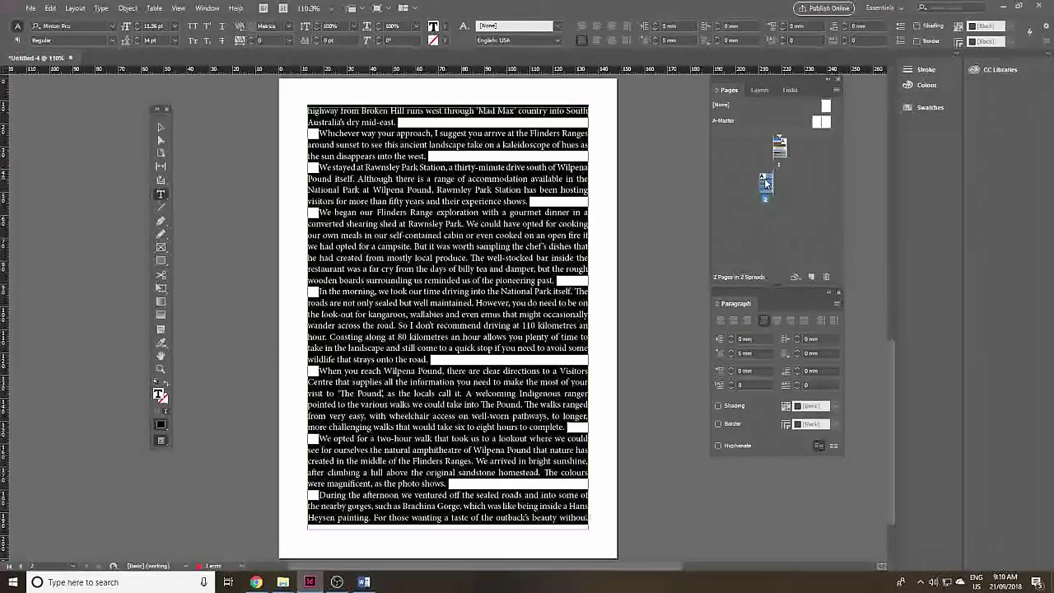
pyautogui.doubleClick(780, 147)
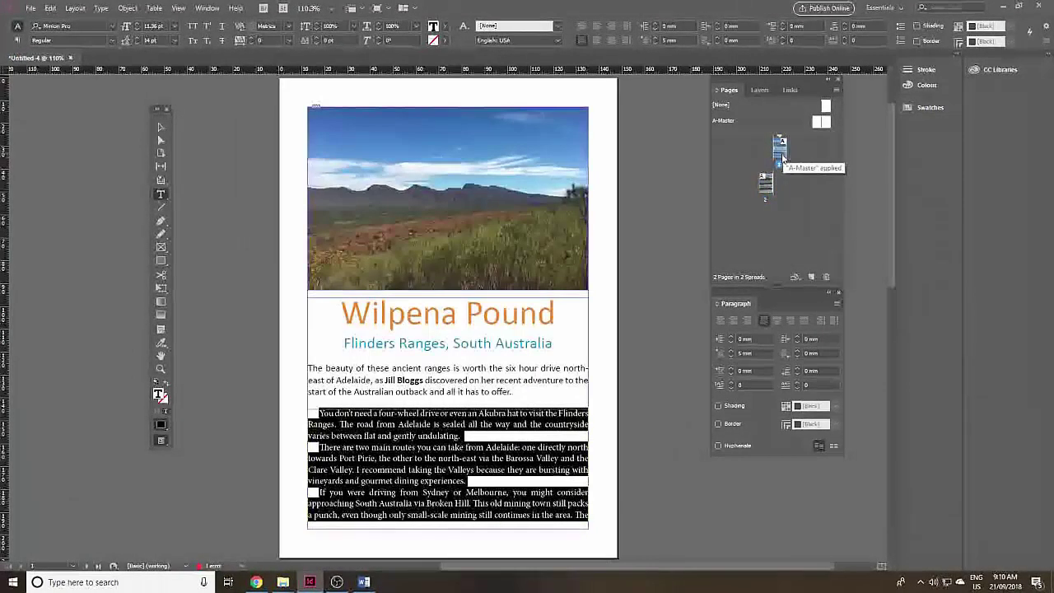
# Set the first-line indent of the opening body paragraph, "You don't need a four-wheel drive", to 0 mm and deselect the text.
pyautogui.click(317, 427)
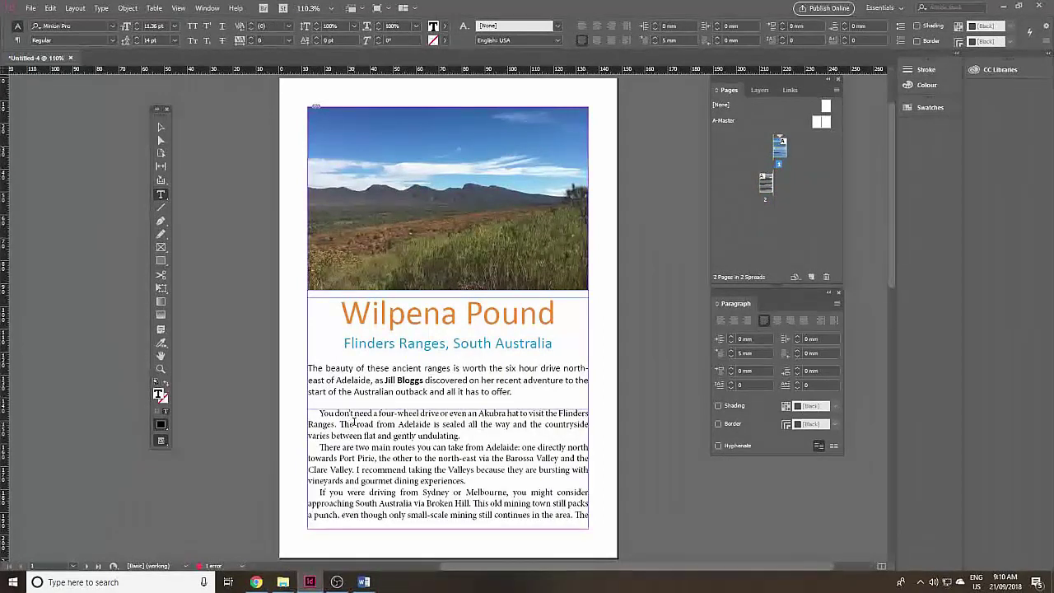
pyautogui.click(730, 355)
pyautogui.click(731, 356)
pyautogui.click(731, 356)
pyautogui.click(731, 356)
pyautogui.click(731, 356)
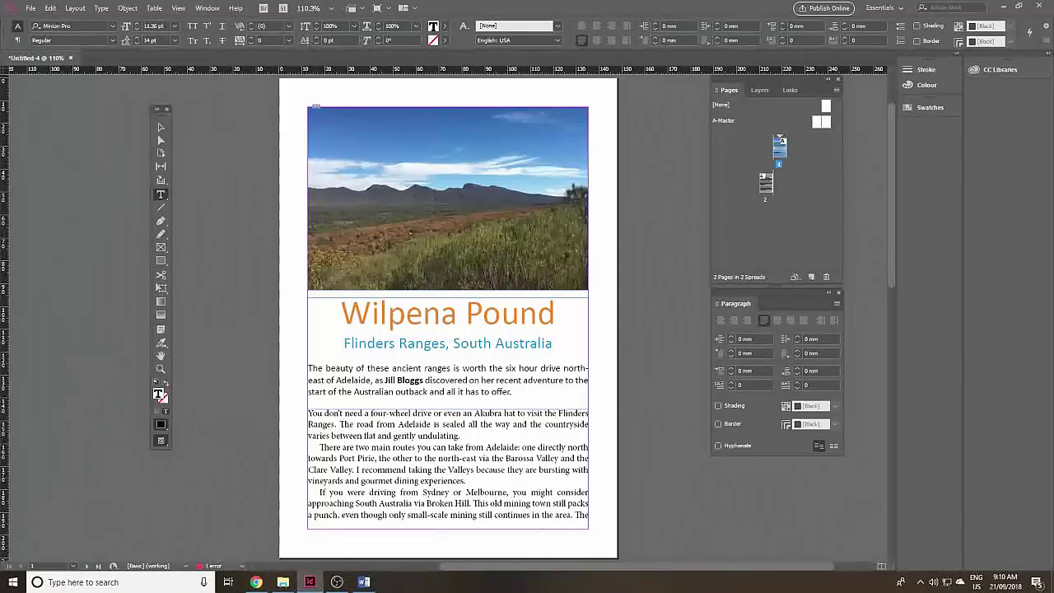
pyautogui.click(214, 371)
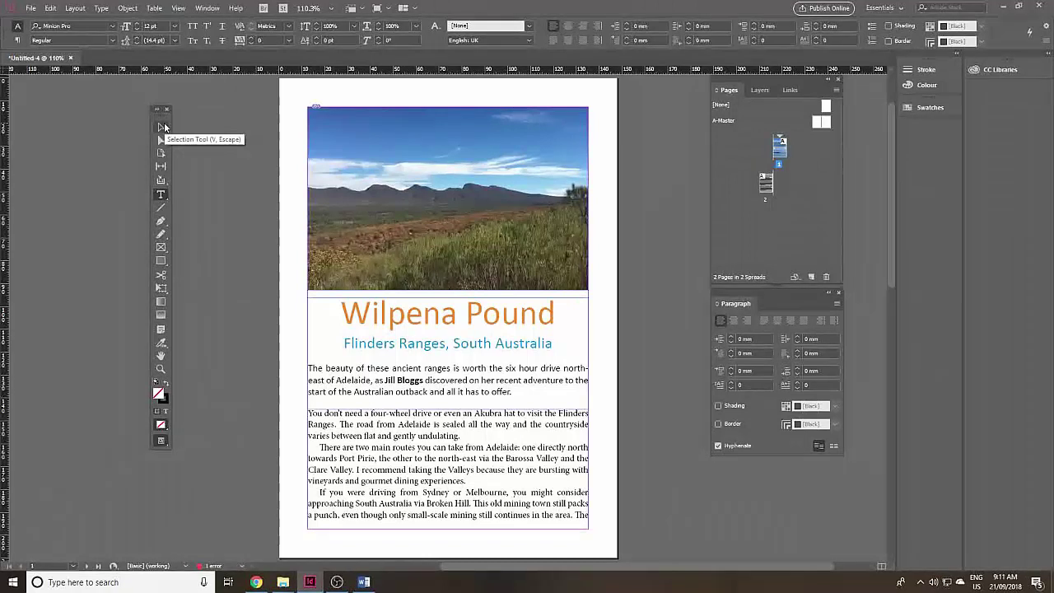
# Split the body text frame on page 1 into 2 columns with a 6 mm gutter.
pyautogui.click(162, 127)
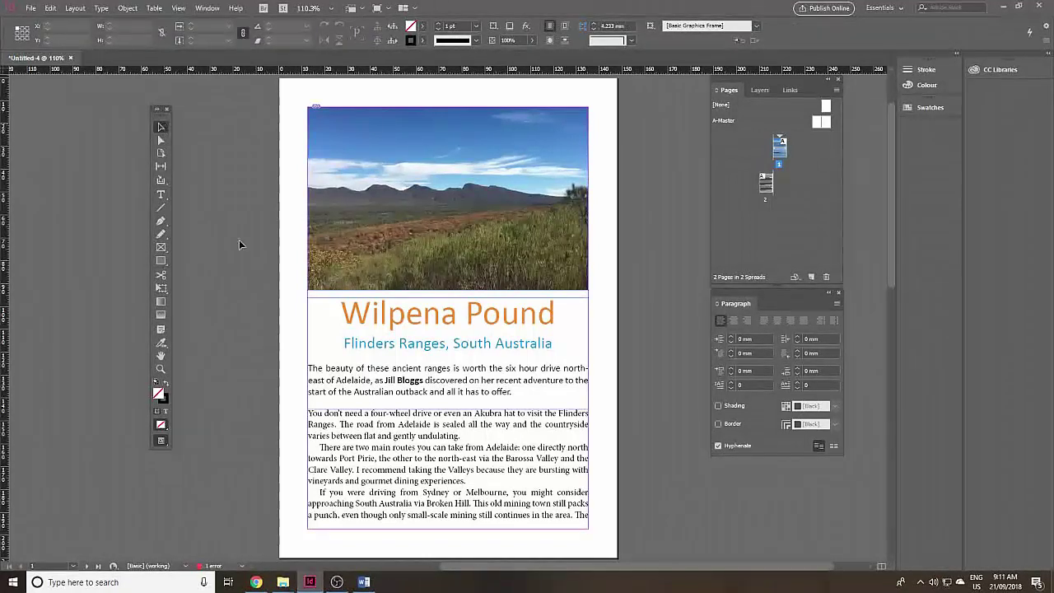
pyautogui.click(431, 465)
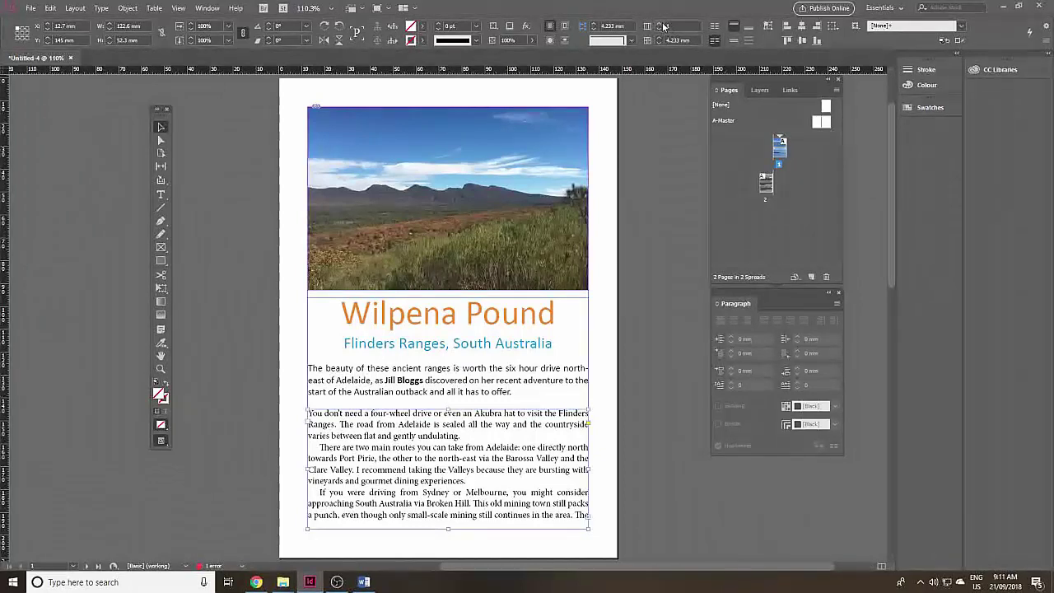
pyautogui.click(659, 24)
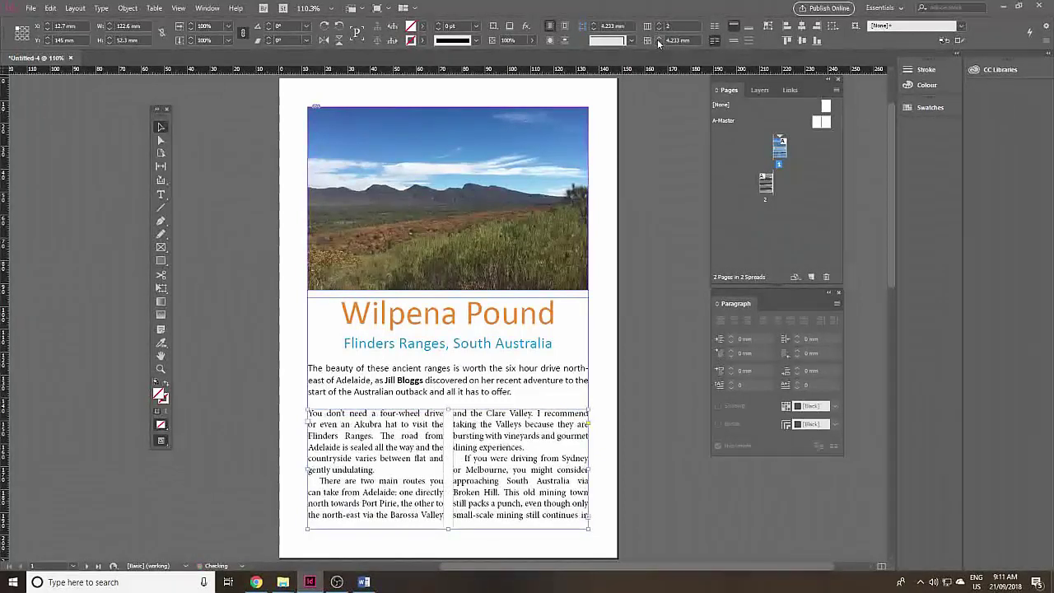
pyautogui.click(660, 41)
pyautogui.click(661, 41)
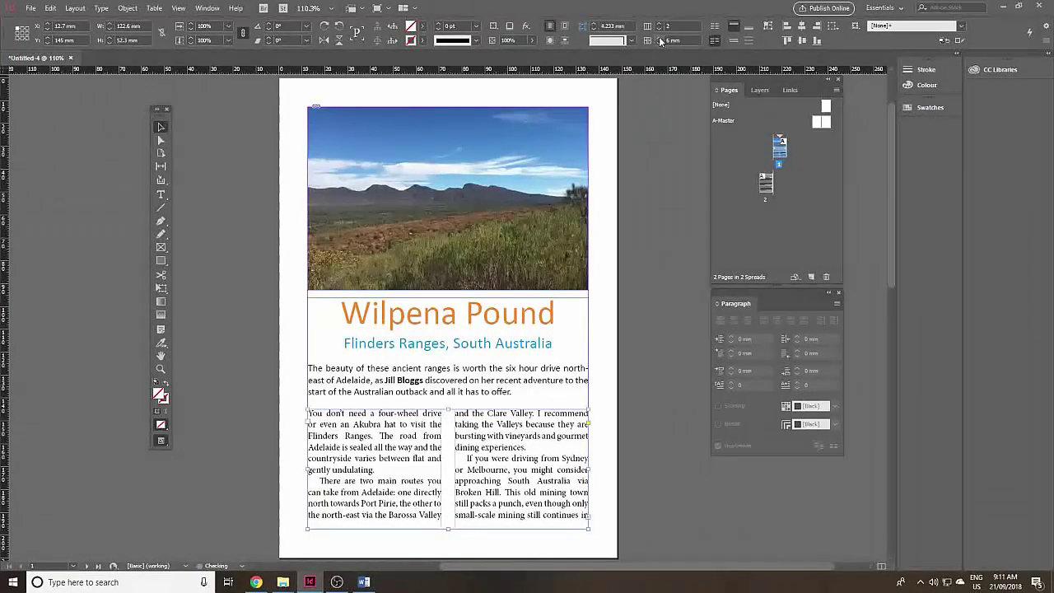
# Split the text frame on page 2 into 2 columns with a 6 mm gutter.
pyautogui.doubleClick(766, 186)
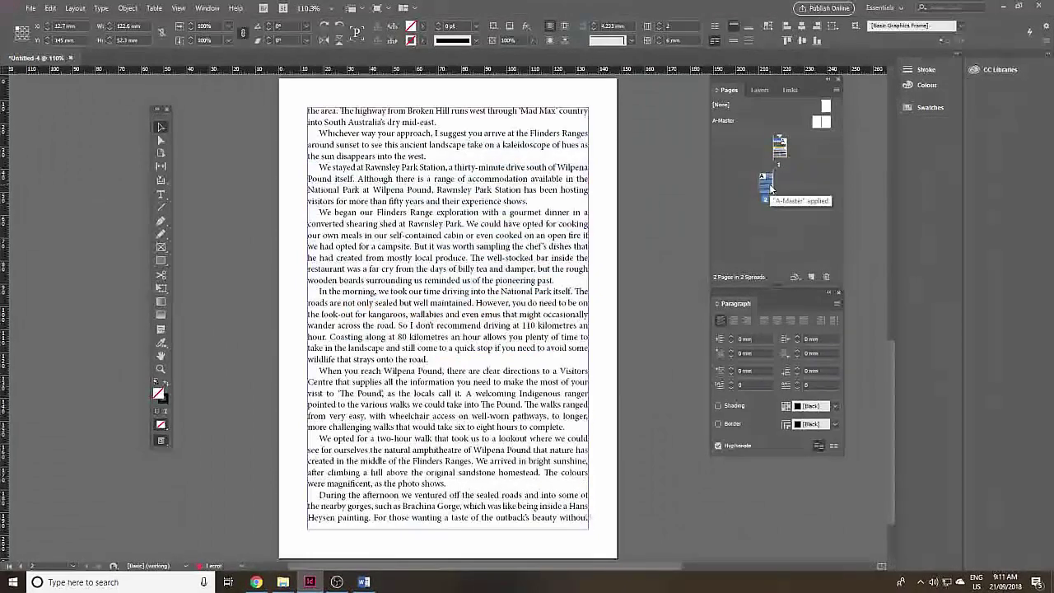
pyautogui.click(457, 124)
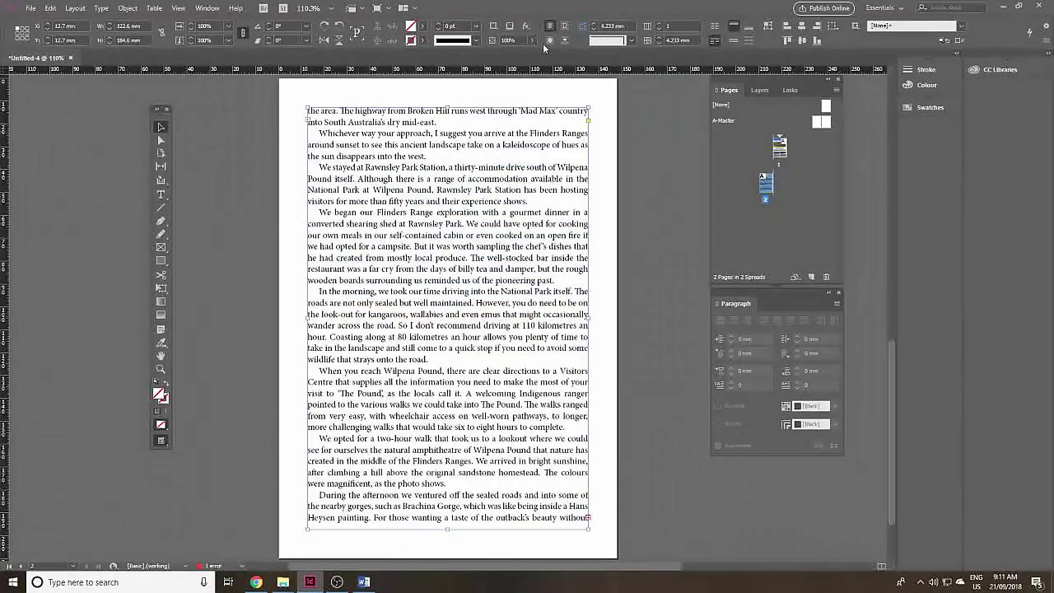
pyautogui.click(660, 25)
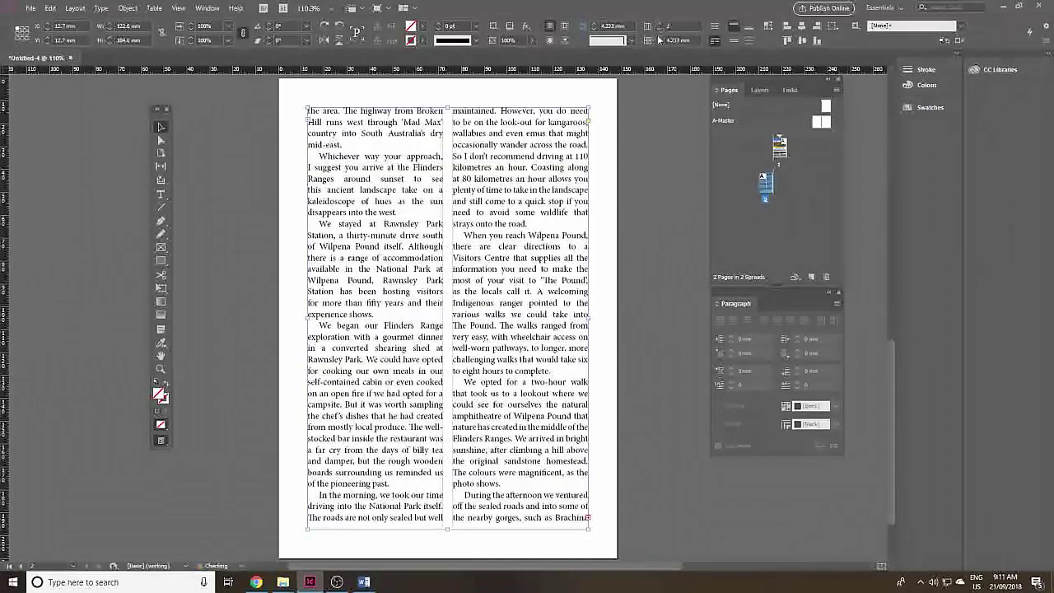
pyautogui.click(659, 37)
pyautogui.click(658, 38)
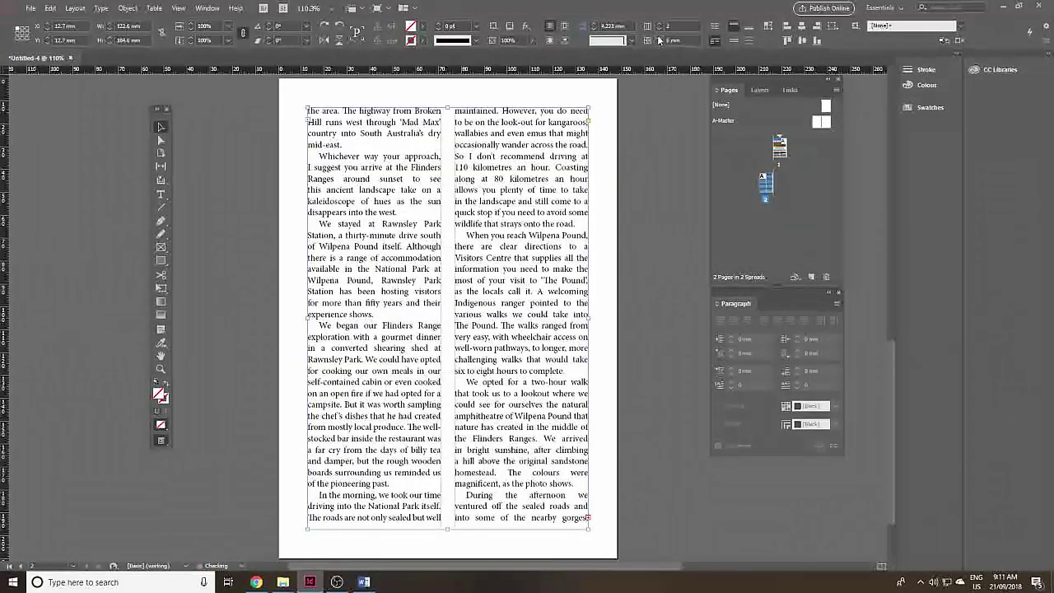
# Review the column number and gutter settings in Text Frame Options without changing them, and return to page 1.
pyautogui.click(127, 8)
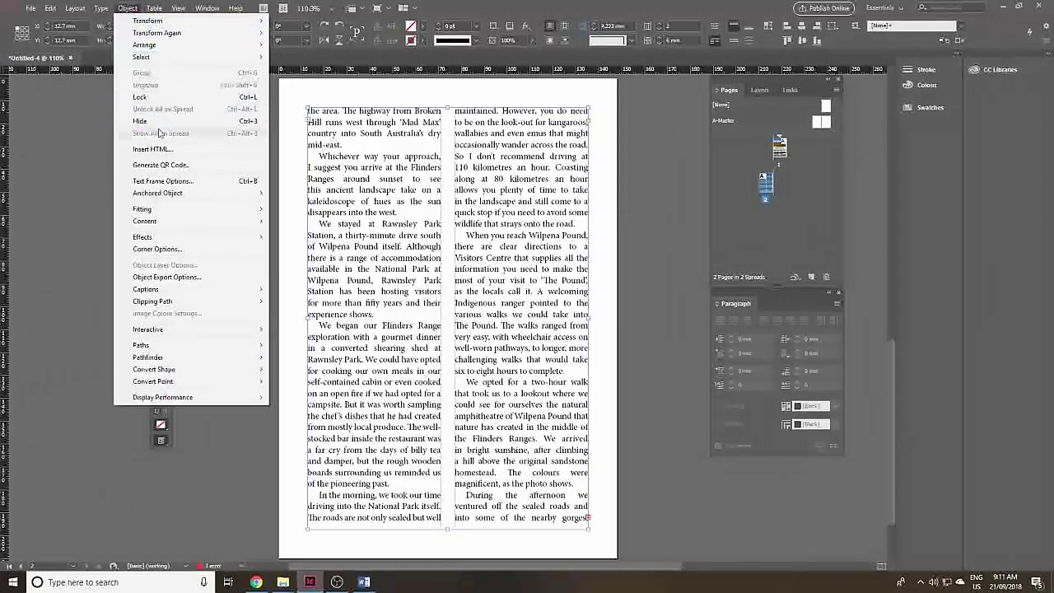
pyautogui.click(243, 188)
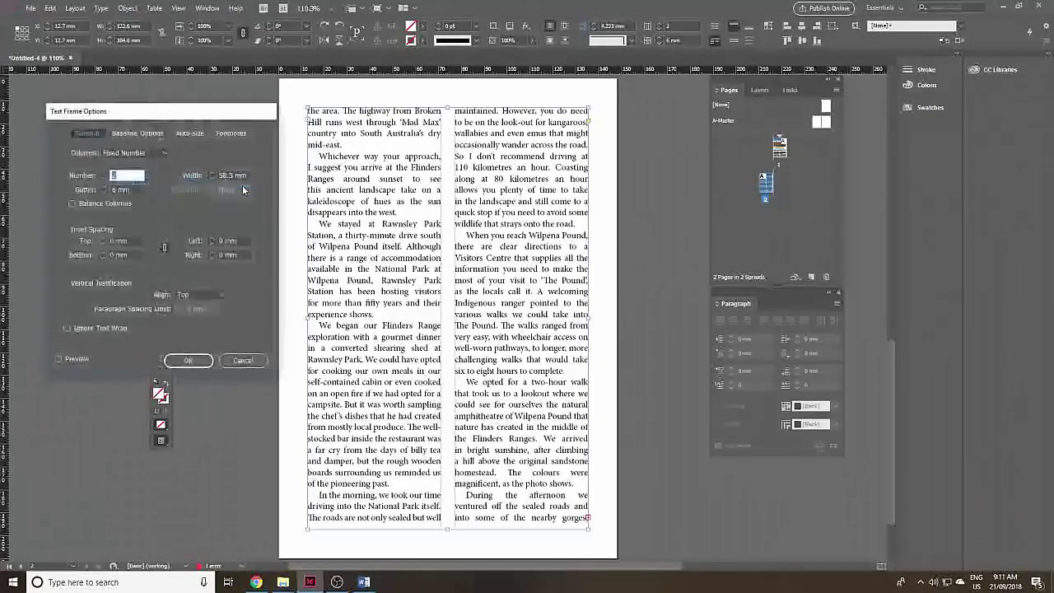
pyautogui.moveTo(212, 112)
pyautogui.mouseDown()
pyautogui.moveTo(227, 125)
pyautogui.moveTo(219, 104)
pyautogui.mouseUp()
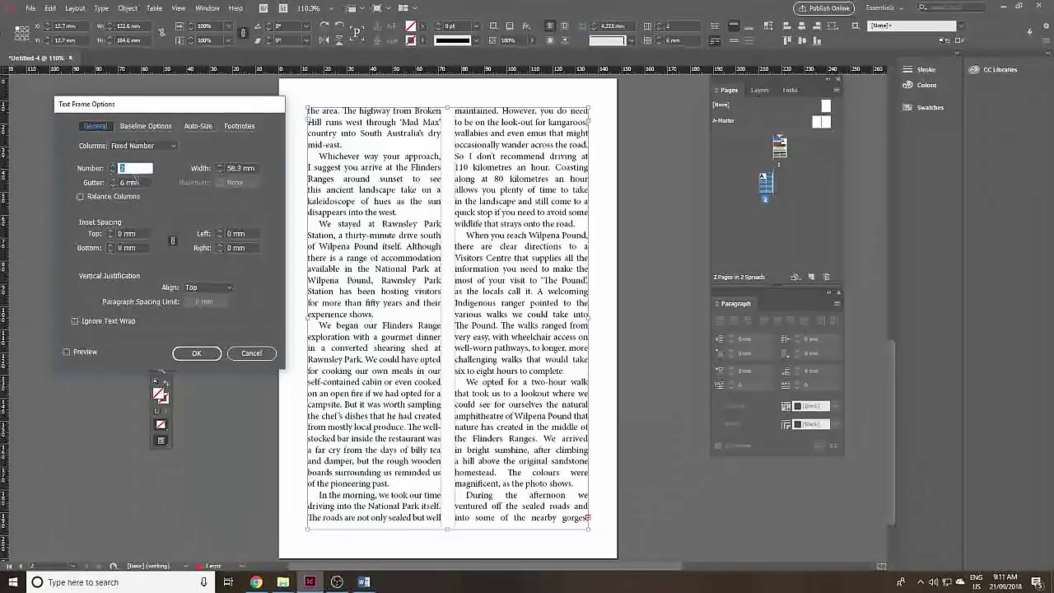
pyautogui.click(244, 354)
pyautogui.doubleClick(778, 153)
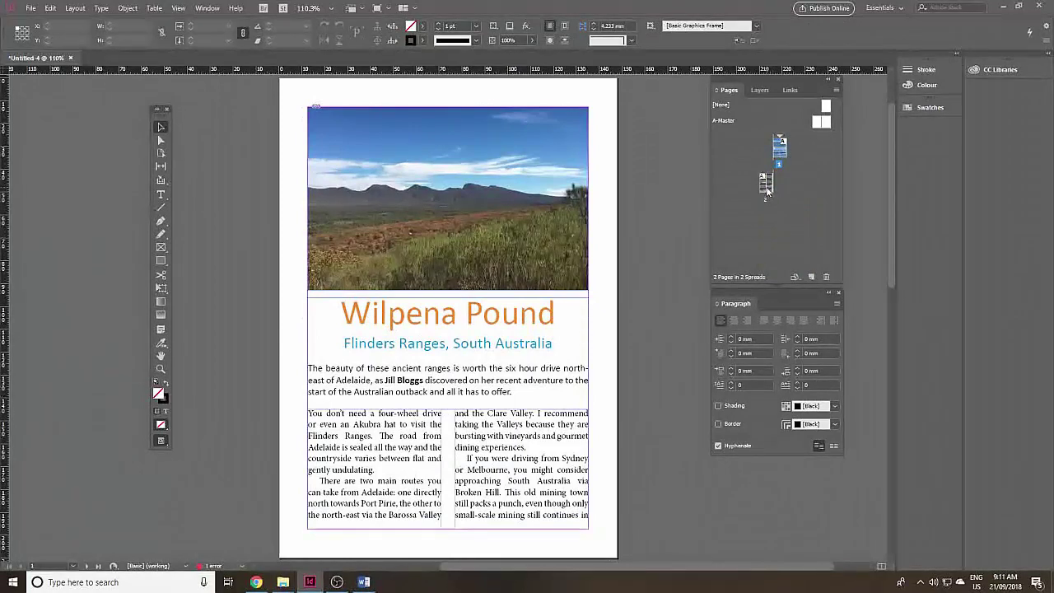
# Insert 2 pages after page 2 using A-Master.
pyautogui.doubleClick(766, 186)
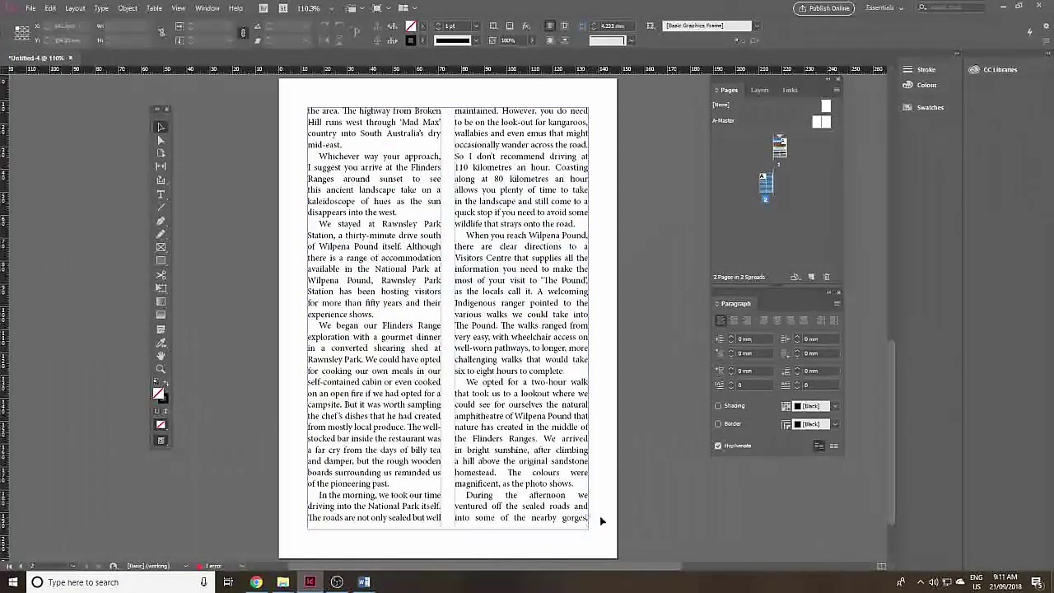
pyautogui.click(836, 89)
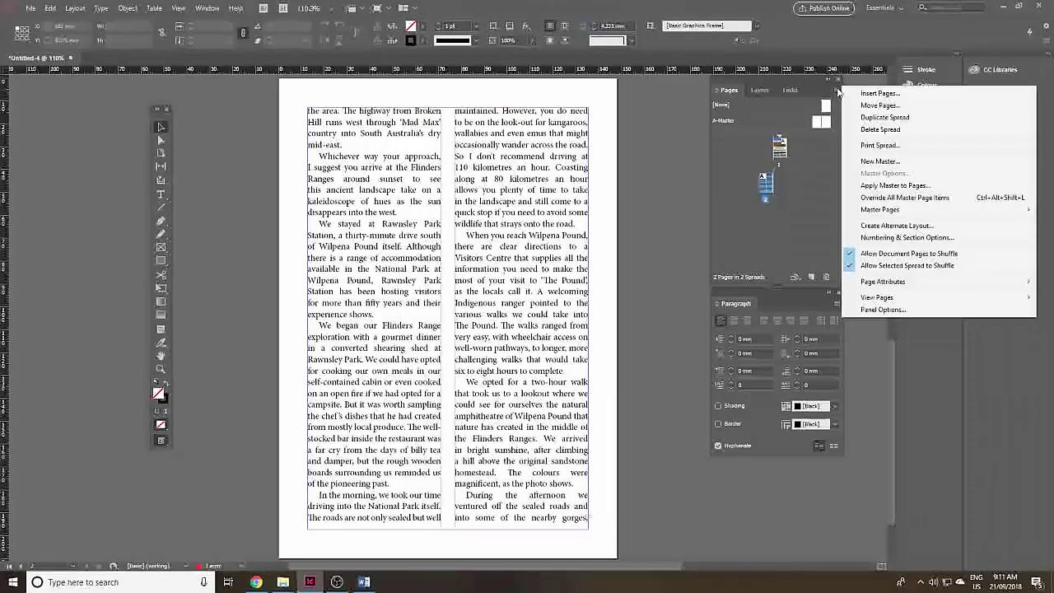
pyautogui.click(864, 94)
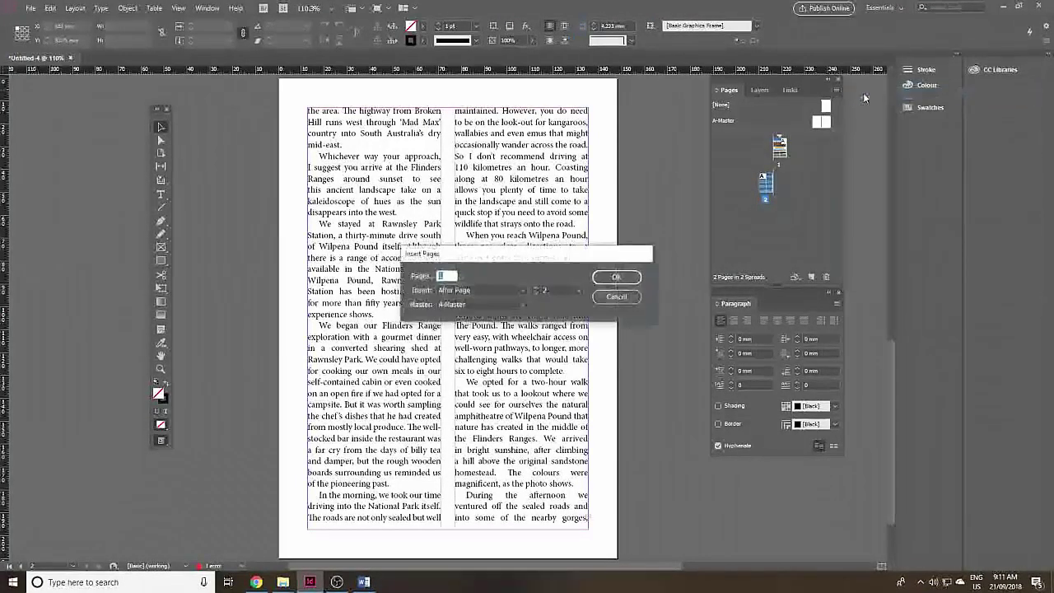
pyautogui.write('2')
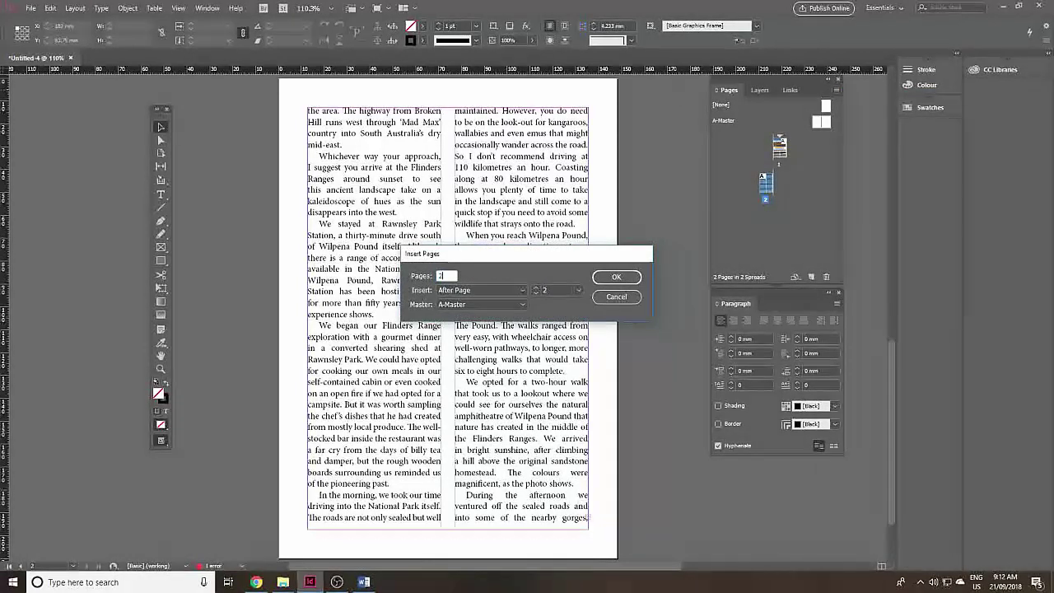
pyautogui.click(624, 277)
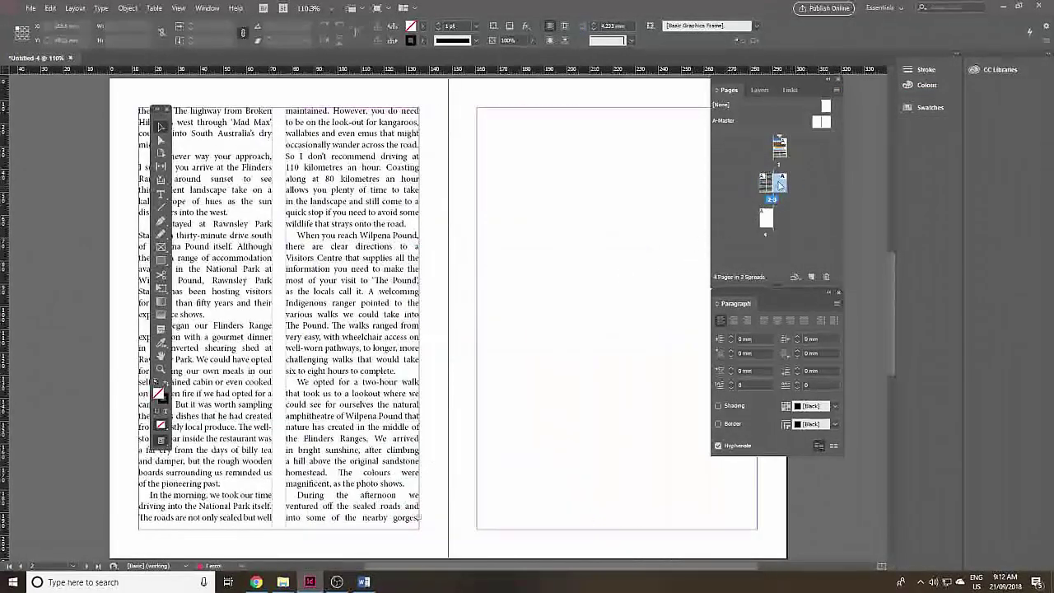
# Thread the overset text from the page 2 text frame into a new frame filling the margins of page 3.
pyautogui.doubleClick(766, 217)
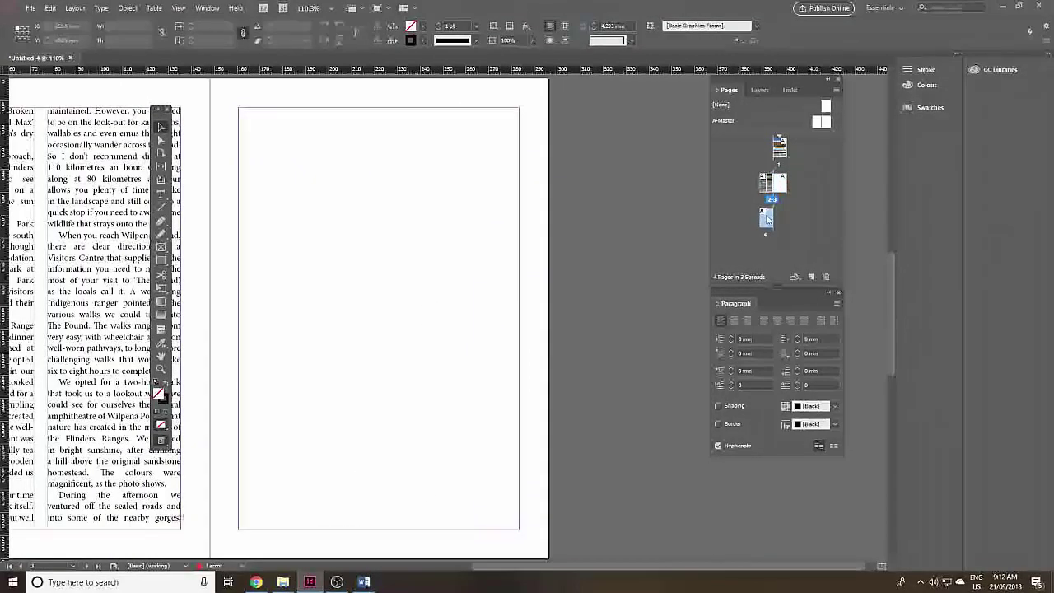
pyautogui.doubleClick(766, 186)
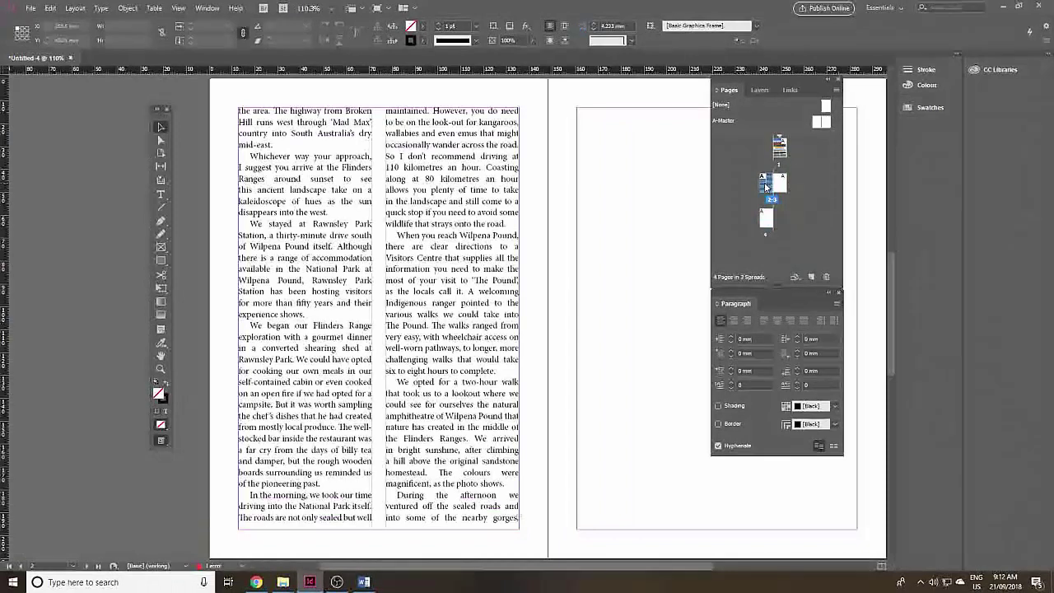
pyautogui.click(522, 520)
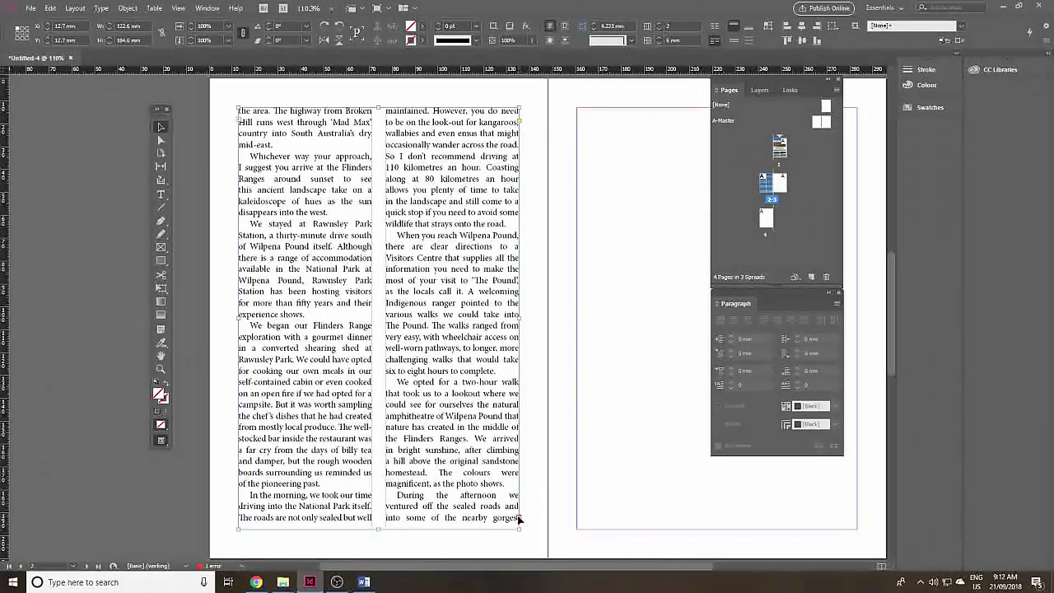
pyautogui.click(519, 518)
pyautogui.click(579, 109)
pyautogui.click(579, 111)
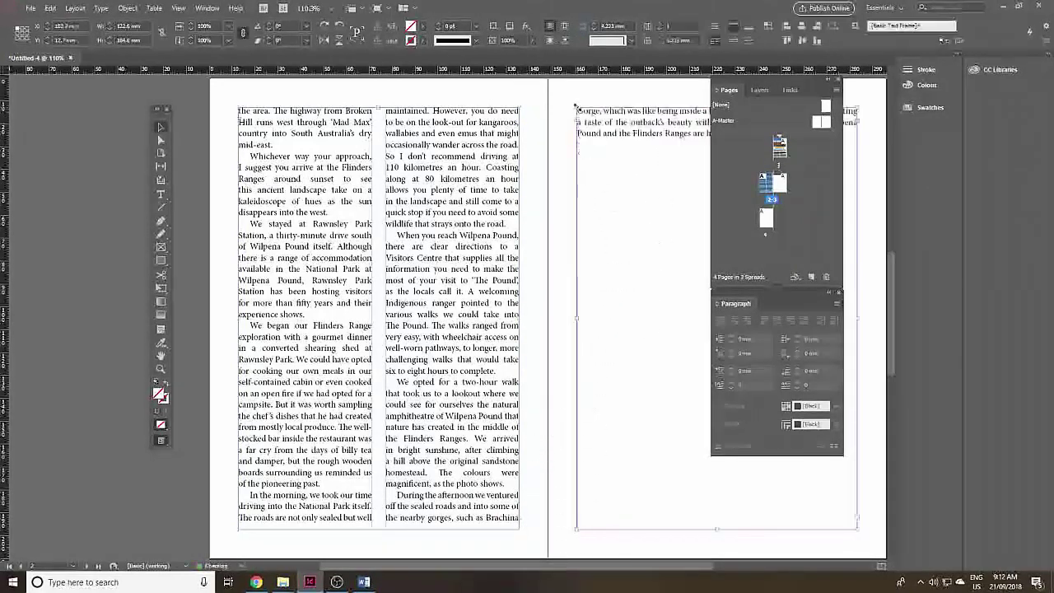
# Switch the screen mode to Preview on page 1 and check the article's pages without frame edges and guides.
pyautogui.doubleClick(780, 183)
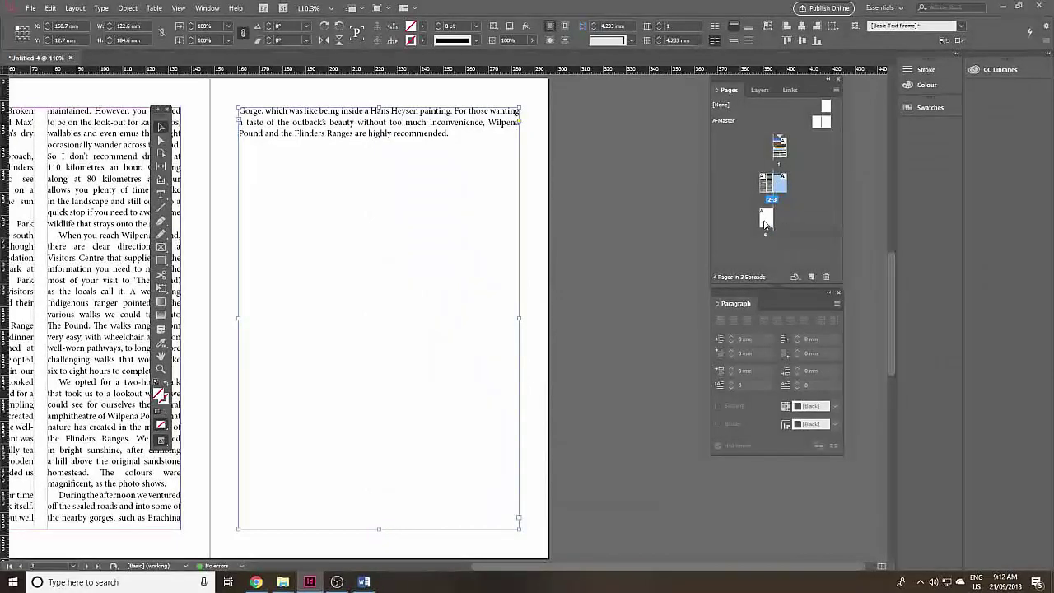
pyautogui.doubleClick(767, 217)
pyautogui.doubleClick(774, 149)
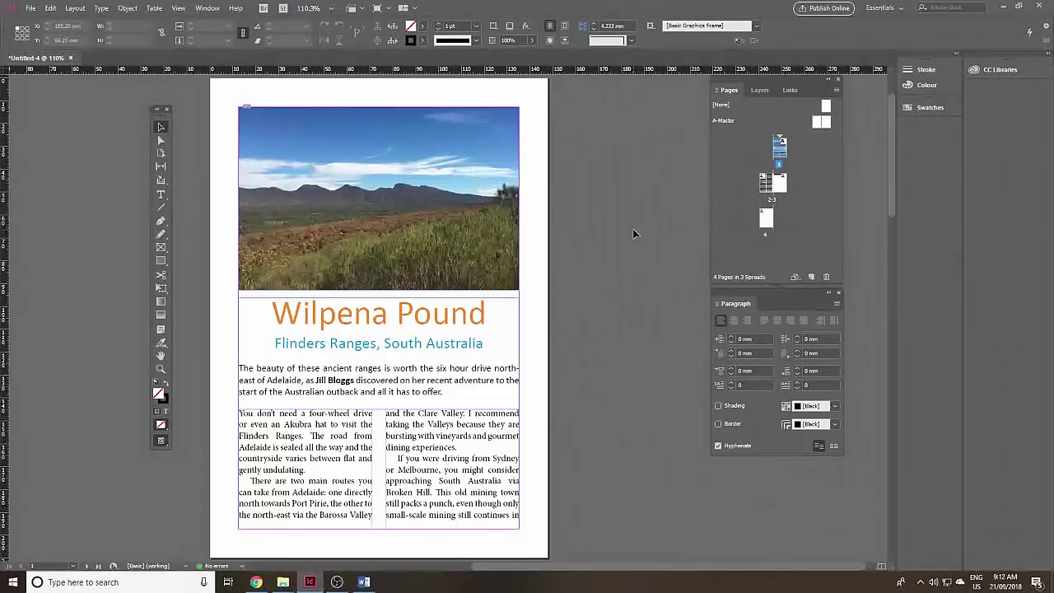
pyautogui.click(162, 442)
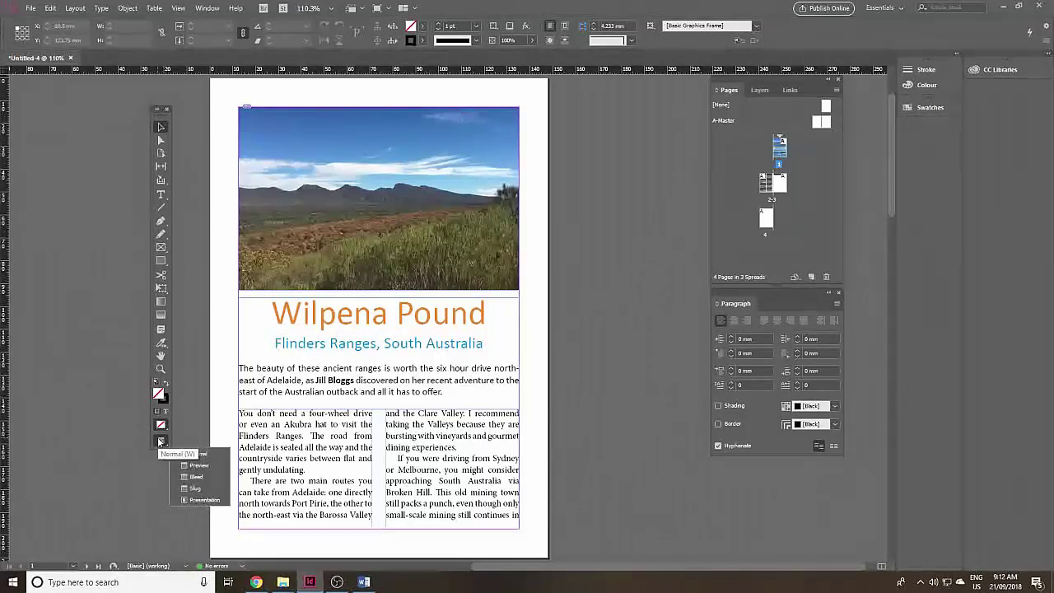
pyautogui.click(198, 466)
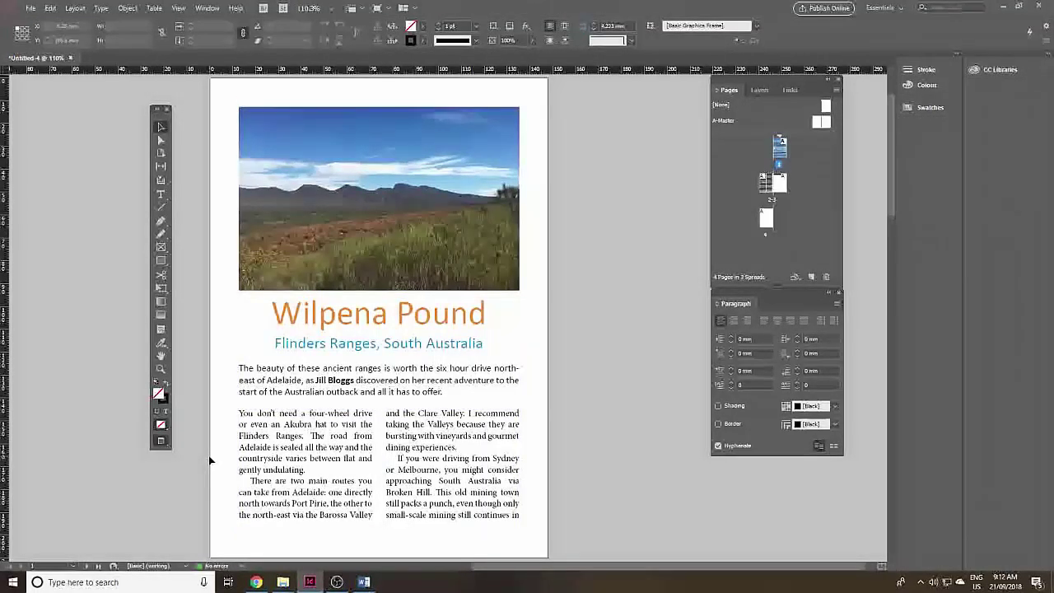
pyautogui.doubleClick(769, 190)
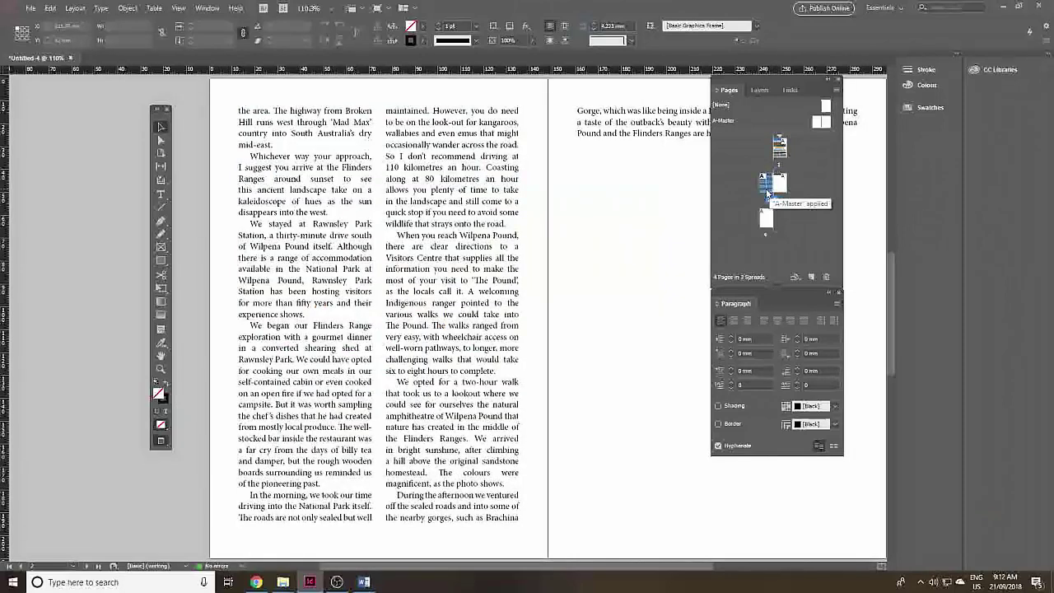
pyautogui.doubleClick(782, 147)
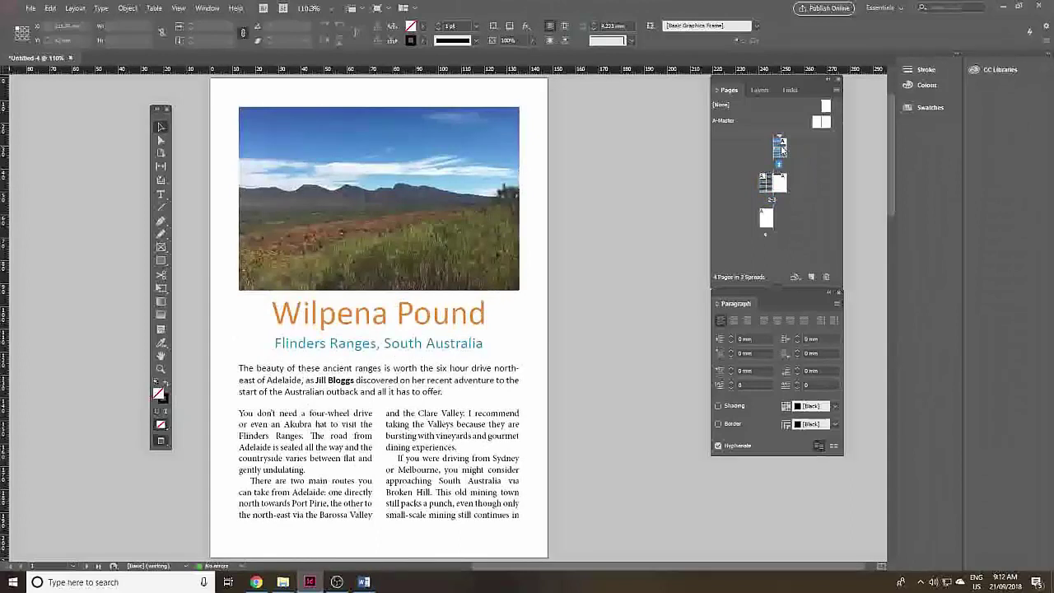